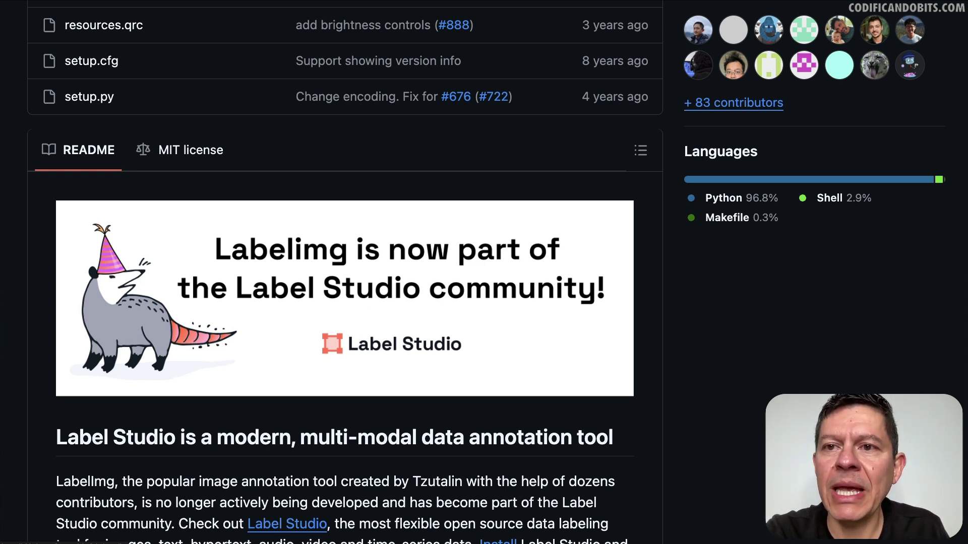
Open the HumanSignal/label-studio repository page and go through its file list to the README's "What is Label Studio?" section
{"action": "left_click", "coordinate": [661, 1]}
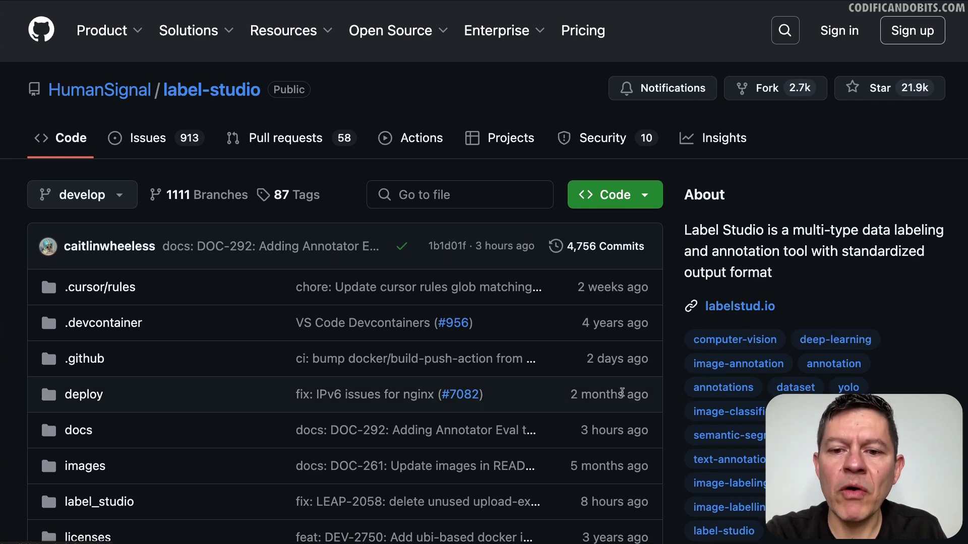
{"action": "scroll", "coordinate": [625, 353], "scroll_direction": "down", "scroll_amount": 6}
{"action": "scroll", "coordinate": [623, 396], "scroll_direction": "down", "scroll_amount": 2}
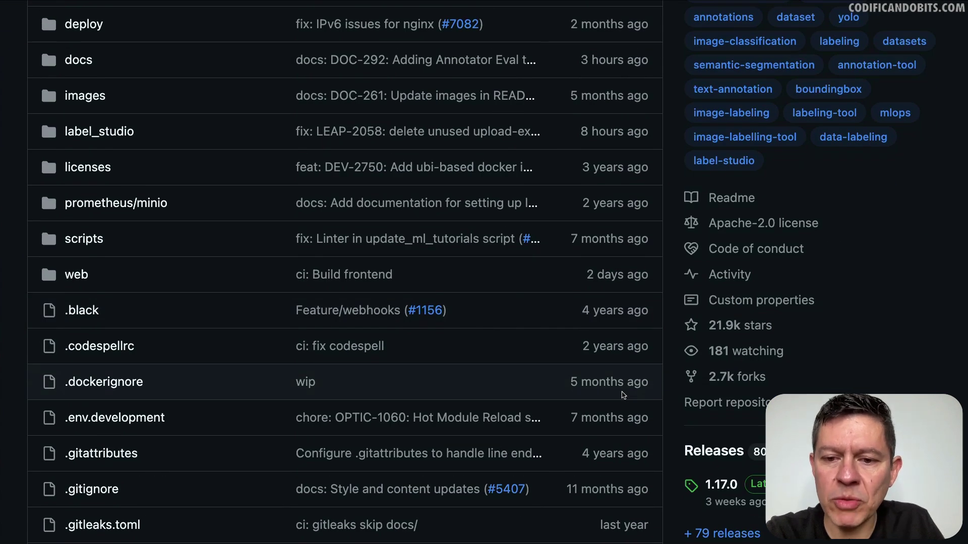
{"action": "scroll", "coordinate": [624, 395], "scroll_direction": "down", "scroll_amount": 3}
{"action": "scroll", "coordinate": [623, 396], "scroll_direction": "down", "scroll_amount": 2}
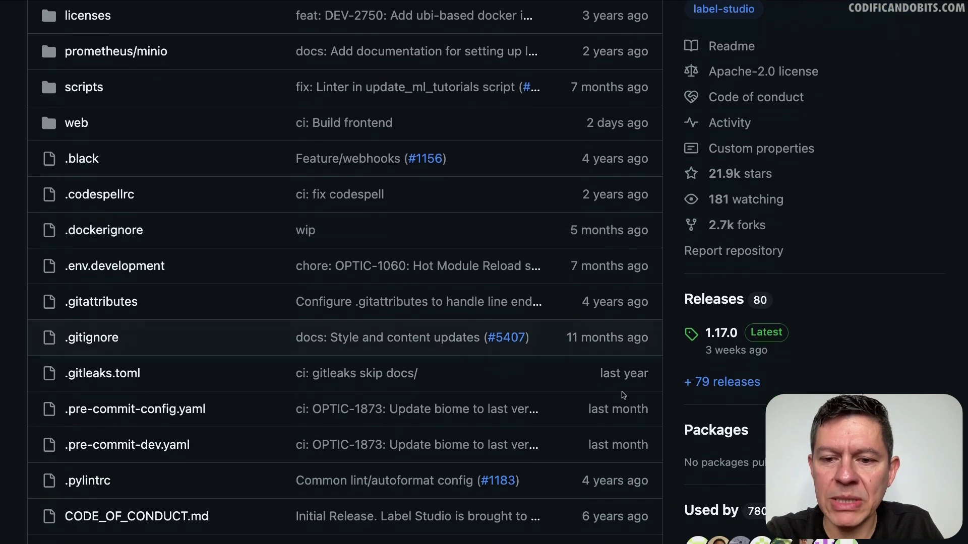
{"action": "scroll", "coordinate": [609, 398], "scroll_direction": "down", "scroll_amount": 5}
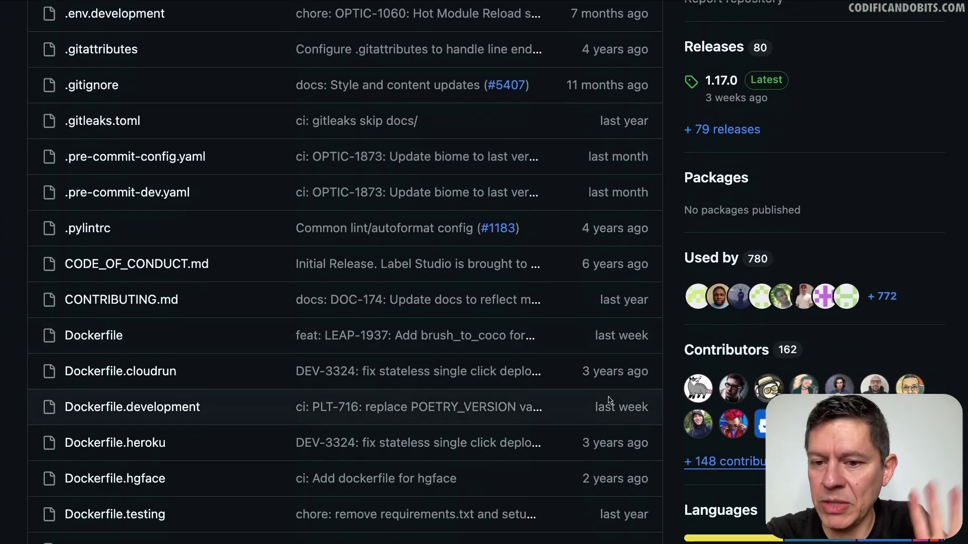
{"action": "scroll", "coordinate": [610, 400], "scroll_direction": "down", "scroll_amount": 4}
{"action": "scroll", "coordinate": [610, 400], "scroll_direction": "up", "scroll_amount": 1}
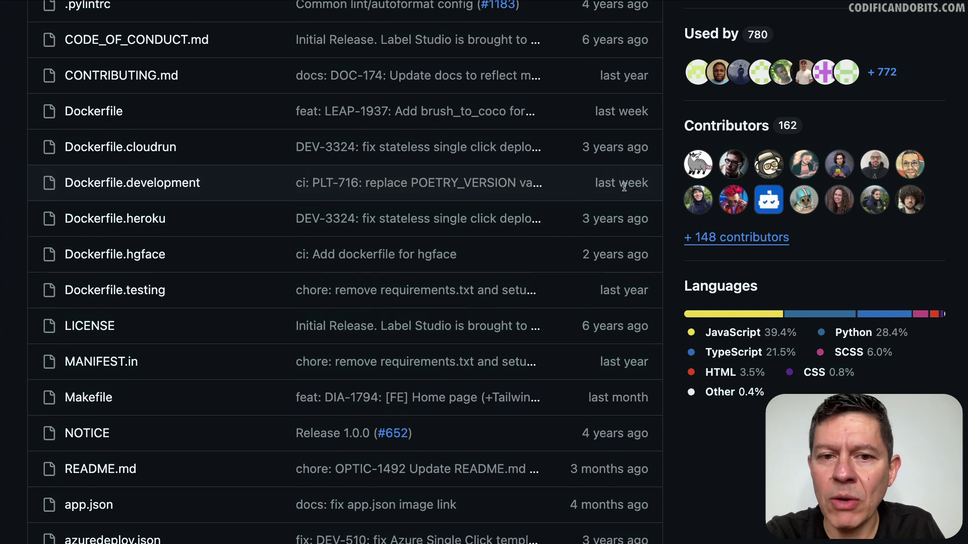
{"action": "scroll", "coordinate": [628, 194], "scroll_direction": "down", "scroll_amount": 2}
{"action": "scroll", "coordinate": [628, 194], "scroll_direction": "down", "scroll_amount": 10}
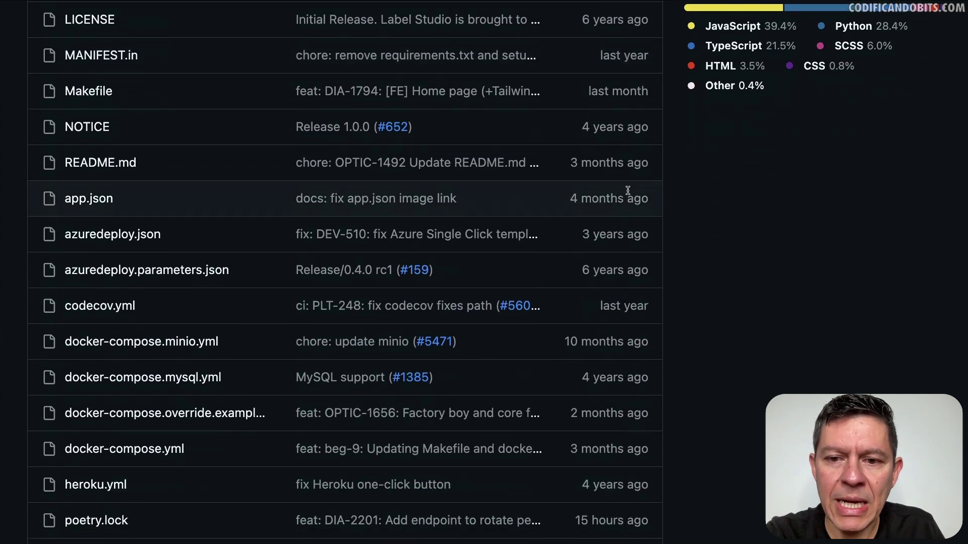
{"action": "scroll", "coordinate": [627, 191], "scroll_direction": "down", "scroll_amount": 7}
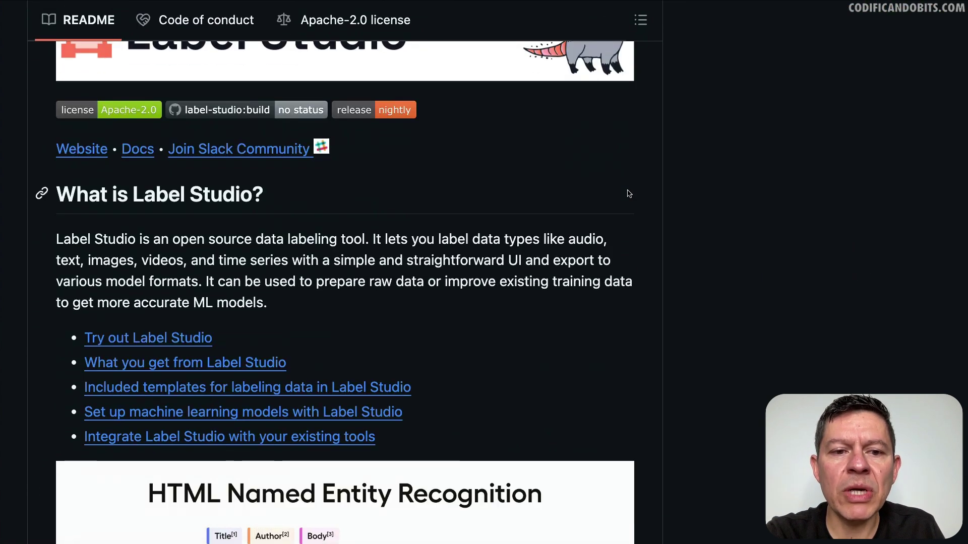
Read the README's description of Label Studio, highlighting the paragraph, and look at the animated labeling examples below it
{"action": "left_click_drag", "start_coordinate": [57, 238], "coordinate": [319, 298]}
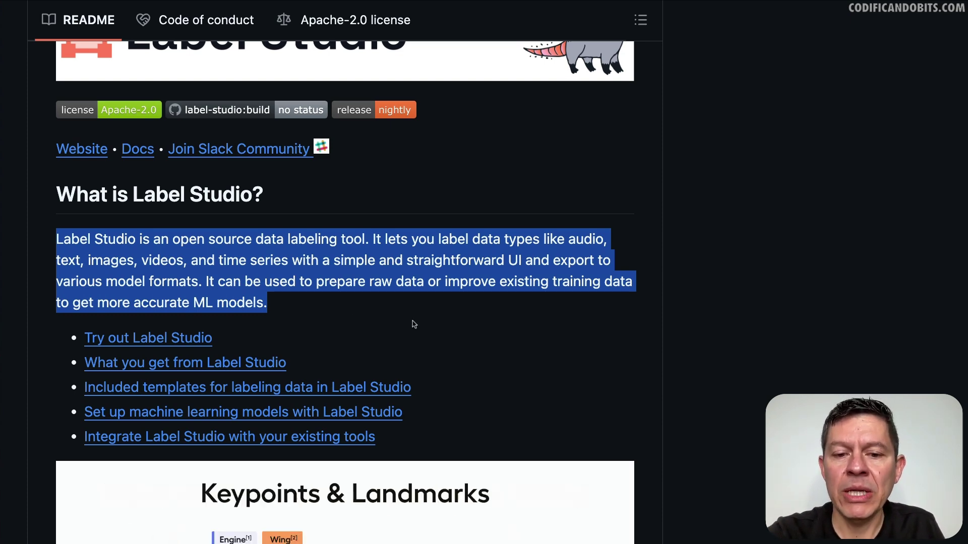
{"action": "scroll", "coordinate": [414, 325], "scroll_direction": "down", "scroll_amount": 1}
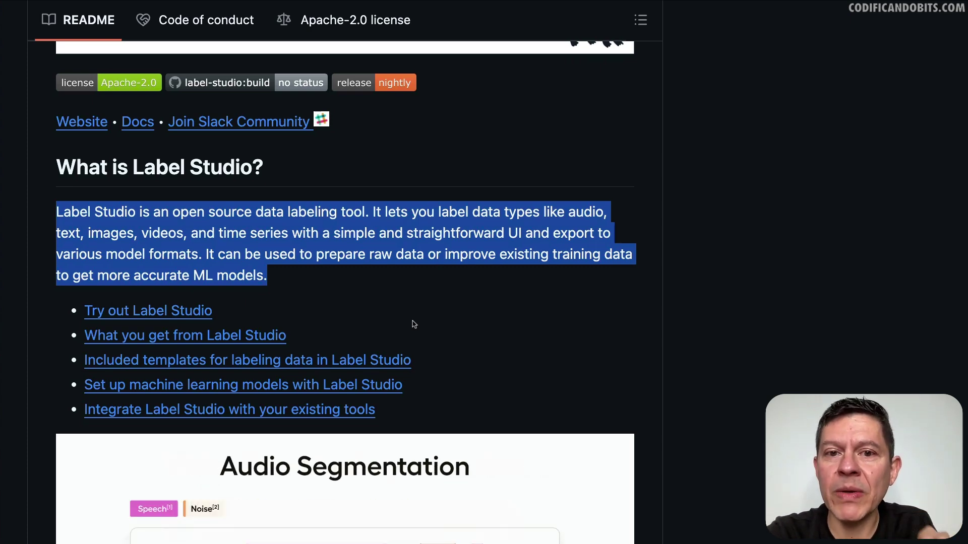
{"action": "scroll", "coordinate": [414, 324], "scroll_direction": "down", "scroll_amount": 1}
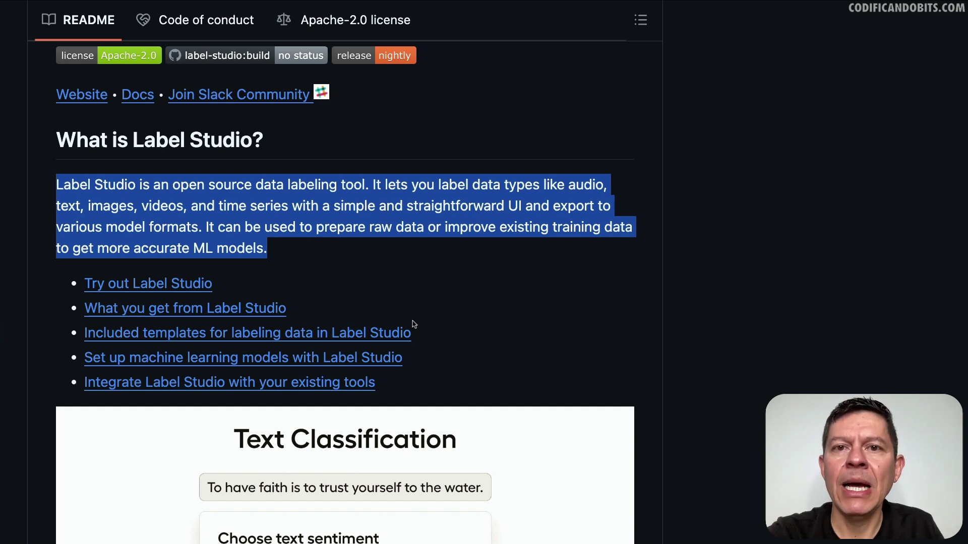
{"action": "scroll", "coordinate": [414, 324], "scroll_direction": "down", "scroll_amount": 3}
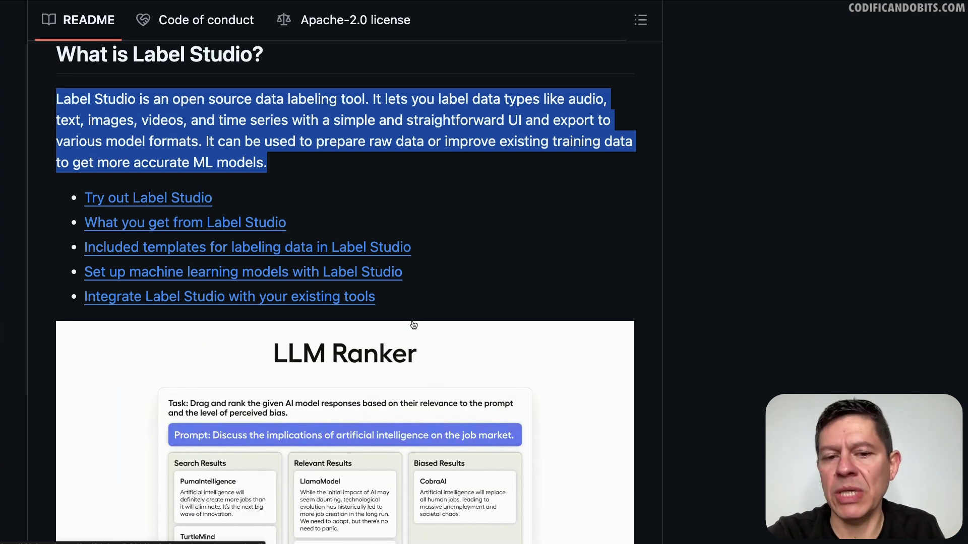
{"action": "scroll", "coordinate": [414, 326], "scroll_direction": "down", "scroll_amount": 4}
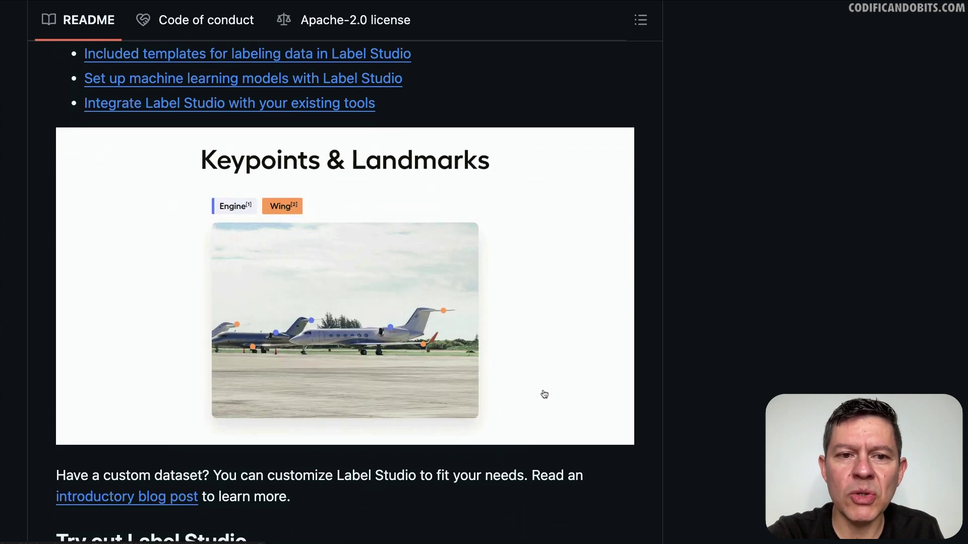
{"action": "scroll", "coordinate": [545, 394], "scroll_direction": "down", "scroll_amount": 1}
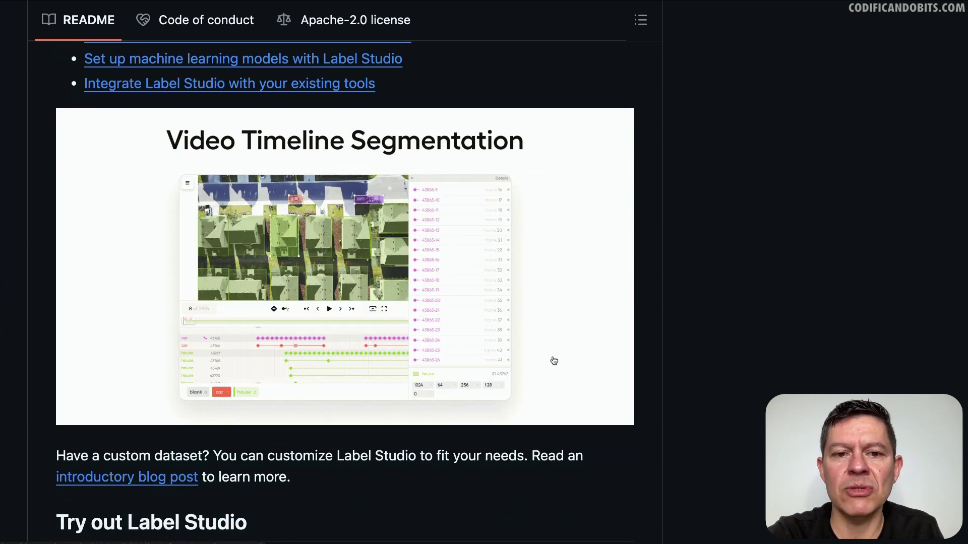
Review the installation options under "Try out Label Studio" and open the "Install locally with pip" section
{"action": "scroll", "coordinate": [554, 361], "scroll_direction": "down", "scroll_amount": 10}
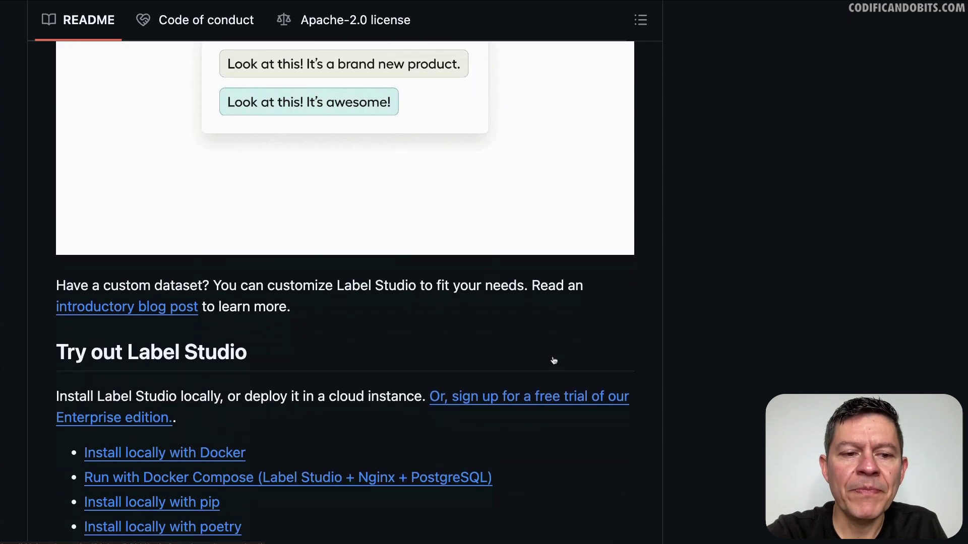
{"action": "scroll", "coordinate": [554, 360], "scroll_direction": "down", "scroll_amount": 4}
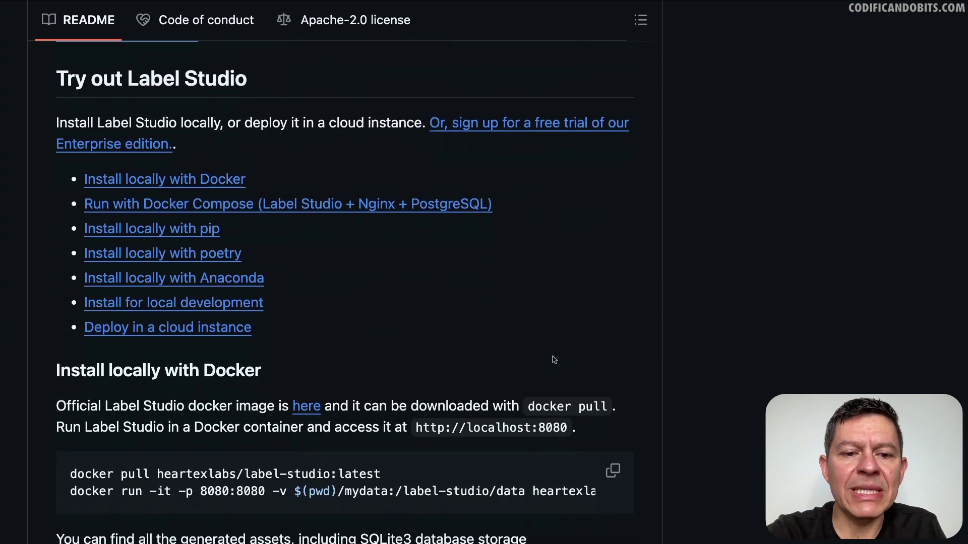
{"action": "scroll", "coordinate": [554, 359], "scroll_direction": "up", "scroll_amount": 1}
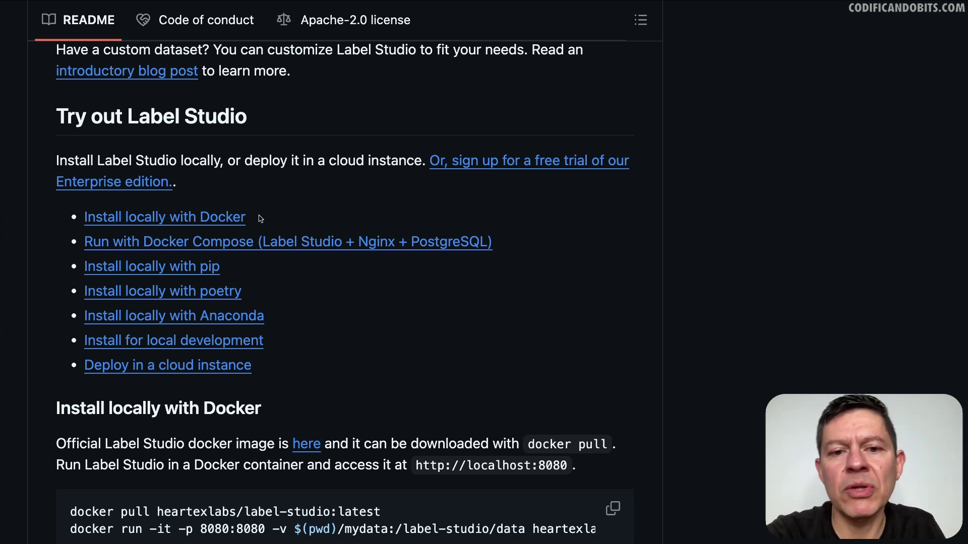
{"action": "scroll", "coordinate": [261, 218], "scroll_direction": "down", "scroll_amount": 1}
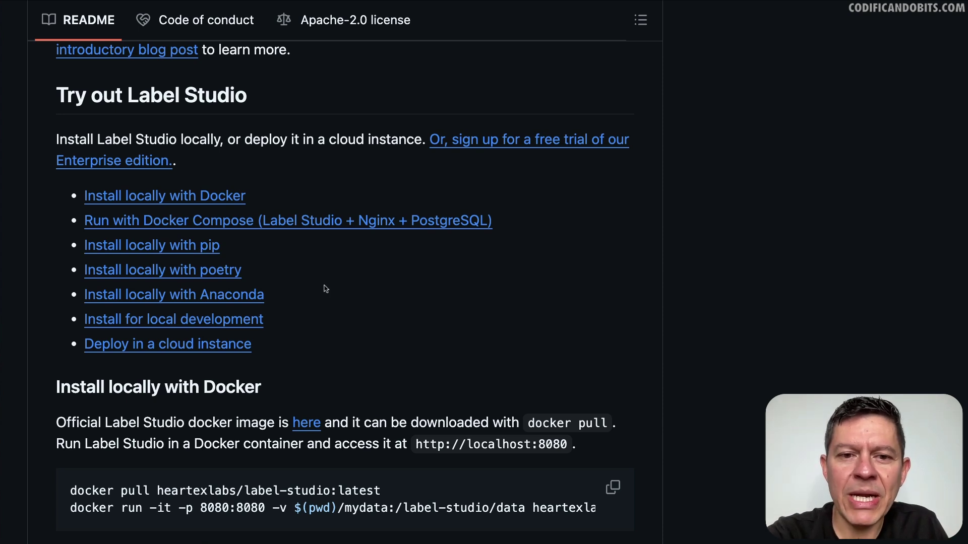
{"action": "left_click", "coordinate": [199, 245]}
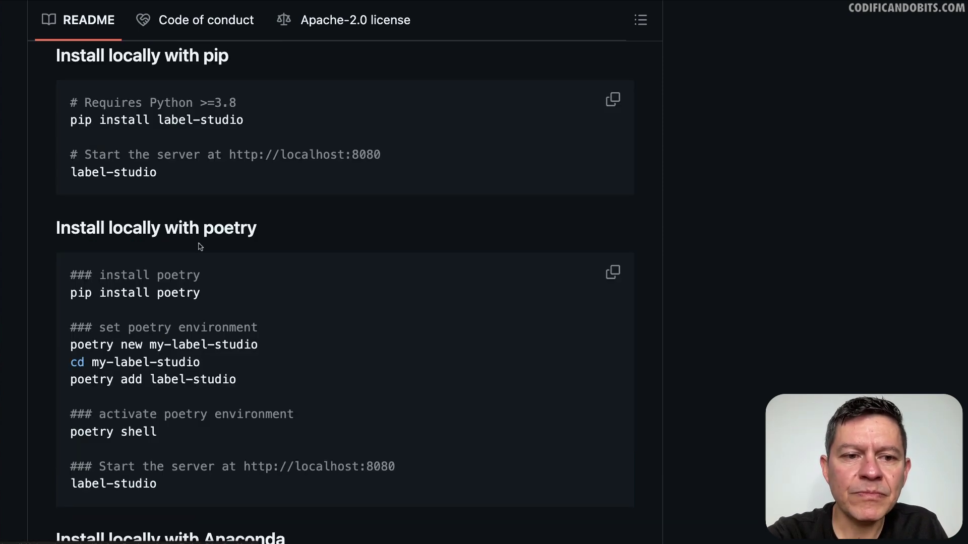
{"action": "scroll", "coordinate": [335, 270], "scroll_direction": "up", "scroll_amount": 1}
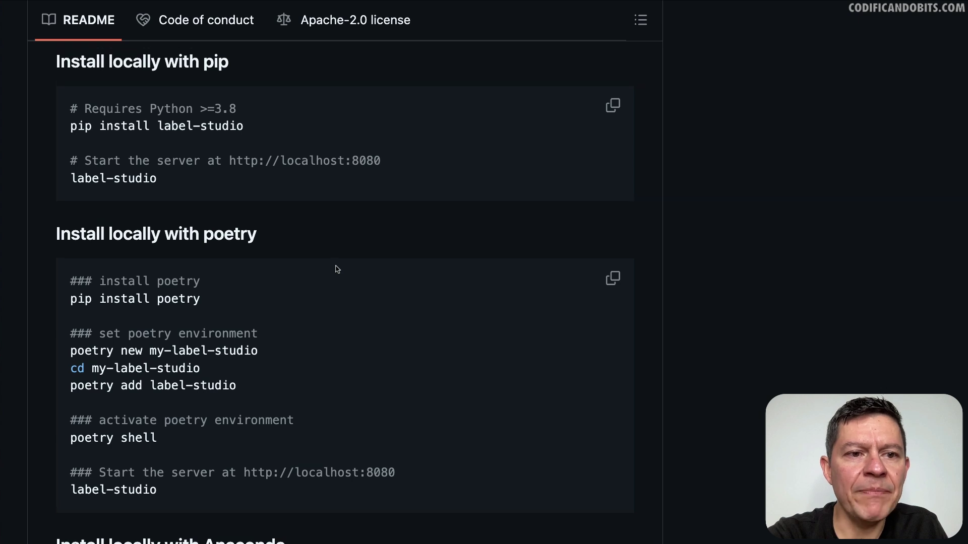
Examine the Python version requirement and the pip install command in the pip section, highlighting each
{"action": "left_click_drag", "start_coordinate": [70, 128], "coordinate": [244, 130]}
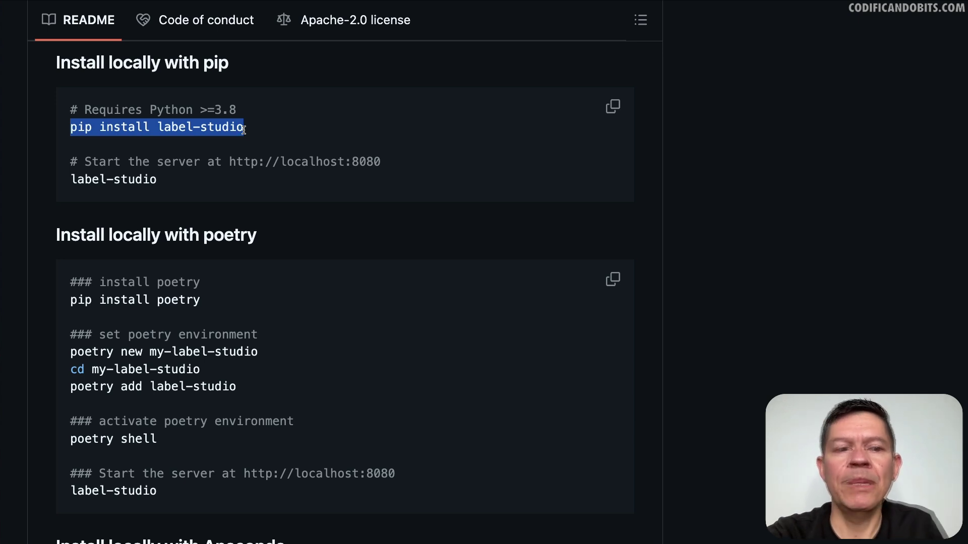
{"action": "left_click_drag", "start_coordinate": [149, 112], "coordinate": [251, 117]}
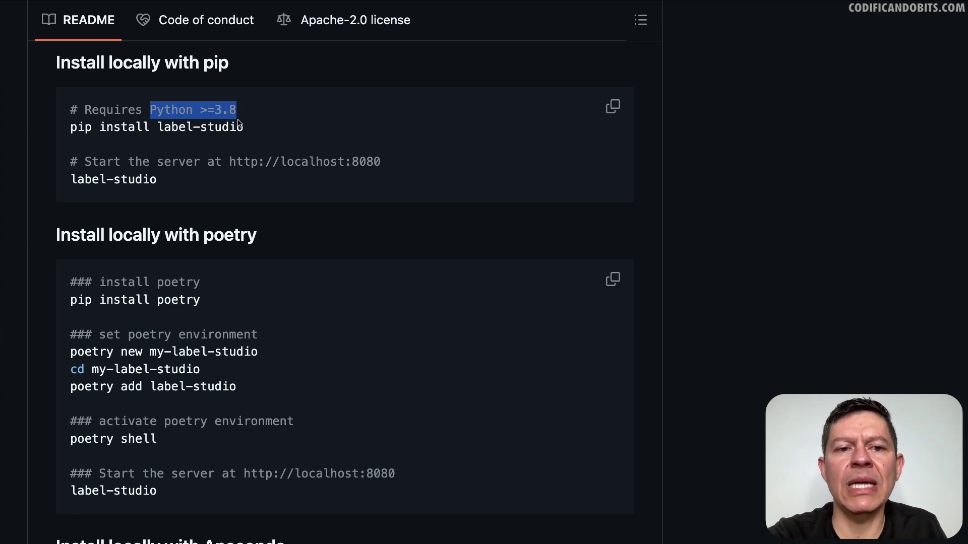
{"action": "left_click_drag", "start_coordinate": [71, 127], "coordinate": [246, 132]}
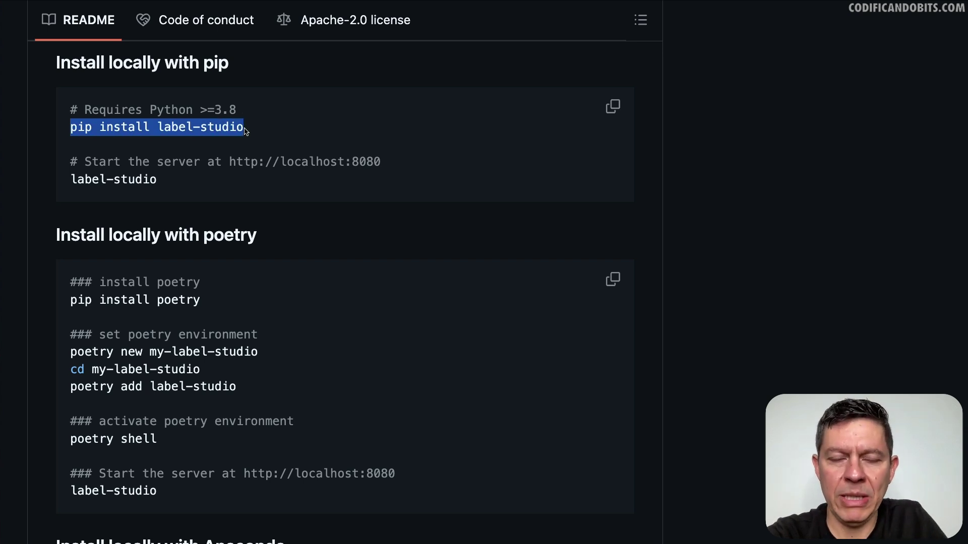
Switch to Terminal, install Label Studio by running "pip install label-studio", and clear the terminal output
{"action": "left_click", "coordinate": [537, 534]}
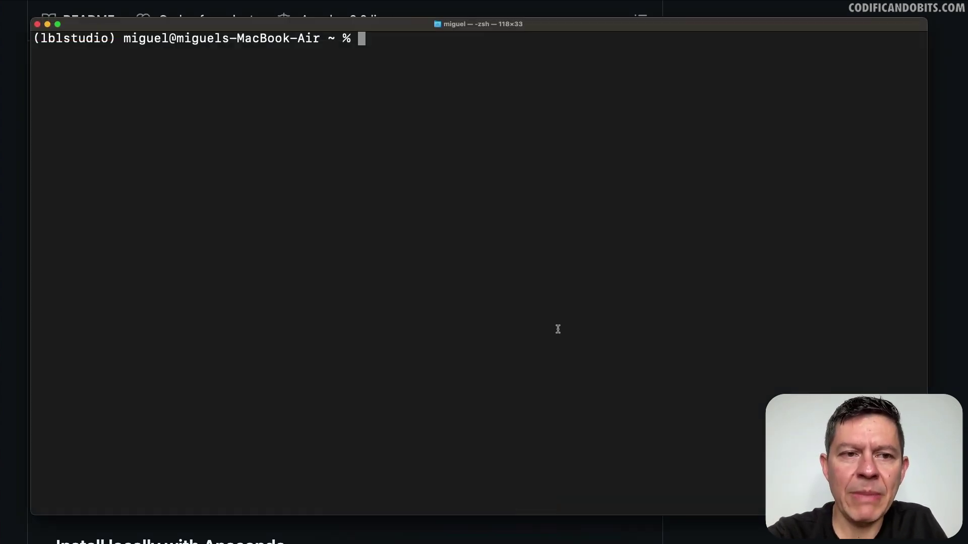
{"action": "type", "text": "pip "}
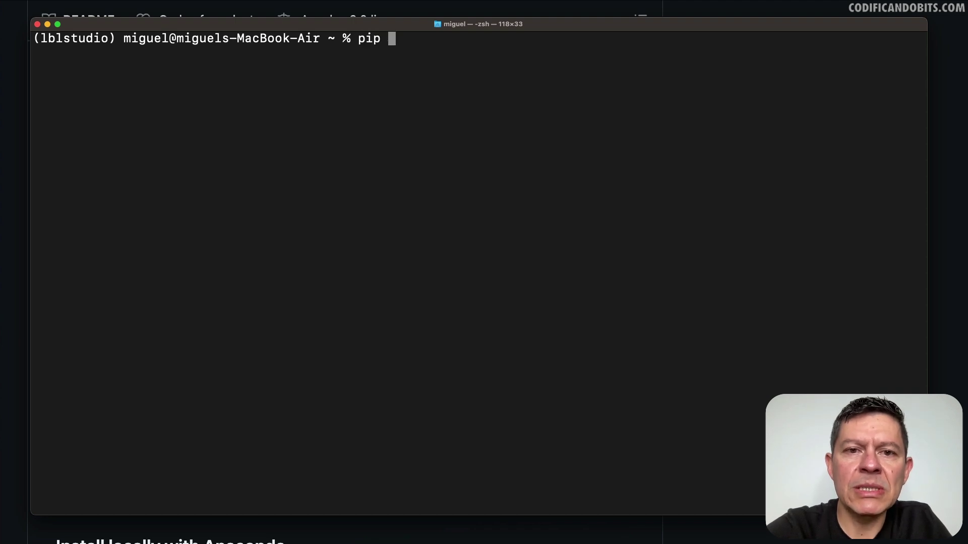
{"action": "type", "text": "install label-studio"}
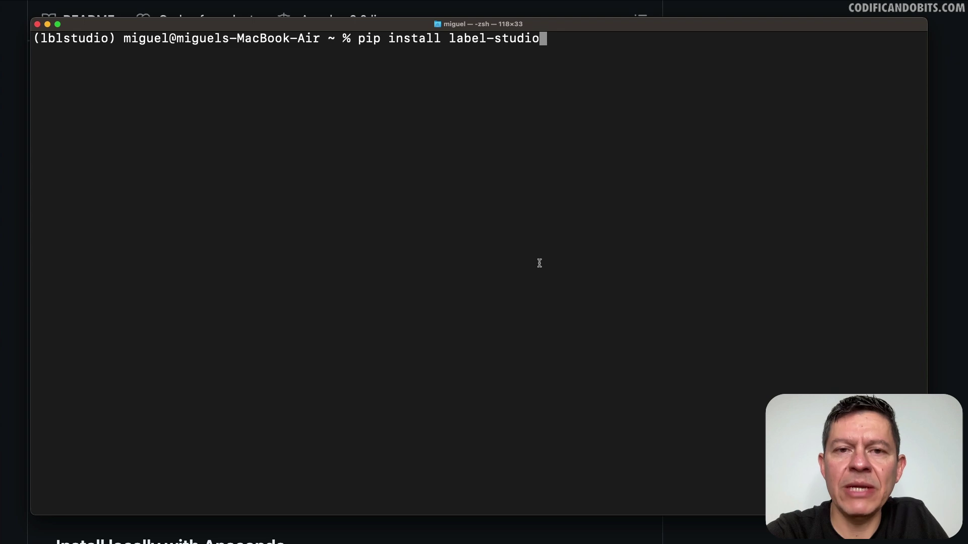
{"action": "left_click_drag", "start_coordinate": [358, 39], "coordinate": [379, 43]}
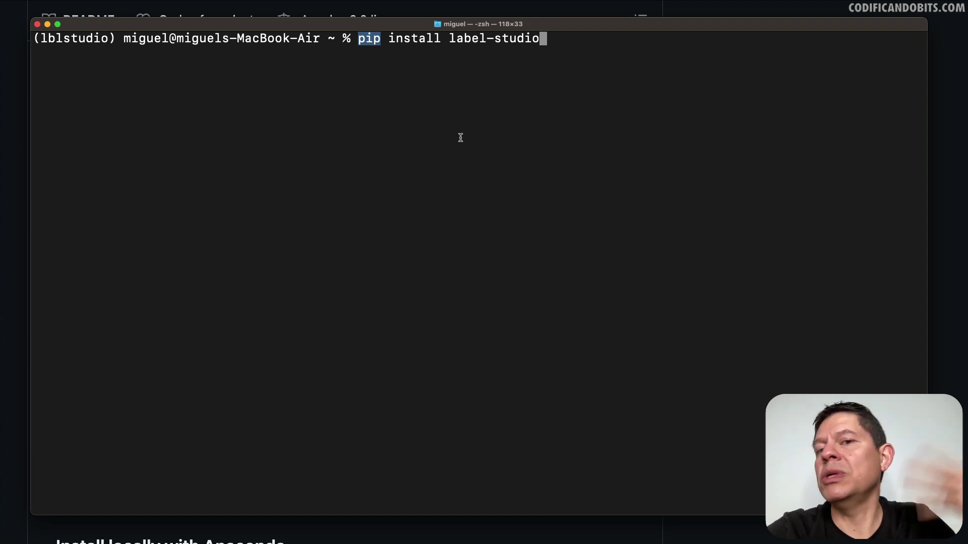
{"action": "key", "text": "Return"}
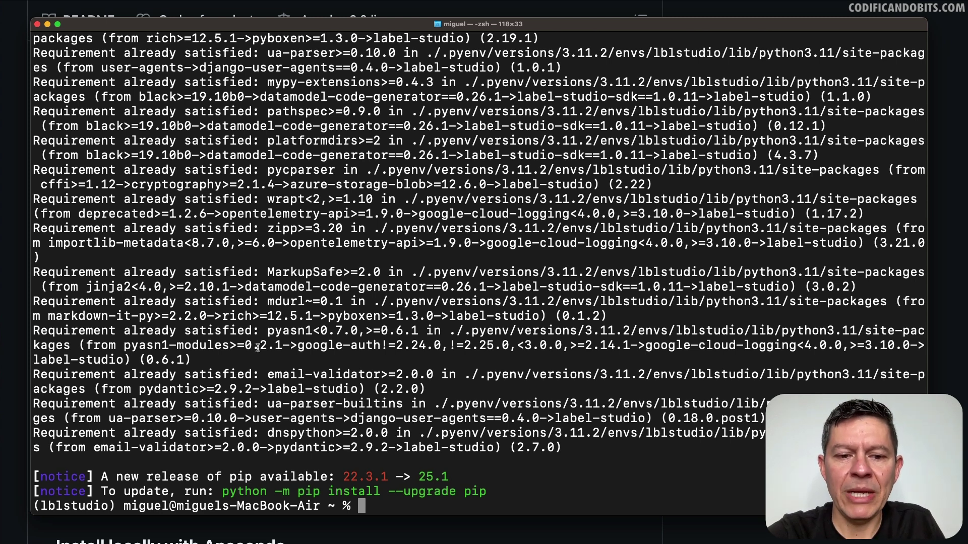
{"action": "type", "text": "clear"}
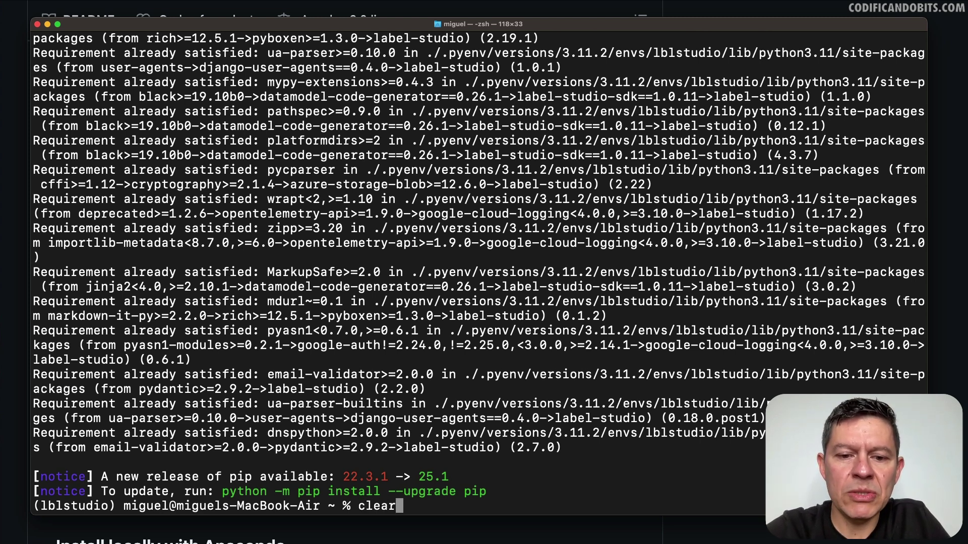
{"action": "key", "text": "Return"}
Check the server start command in the README's pip section and run "label-studio" in Terminal to launch the server
{"action": "key", "text": "super+Tab"}
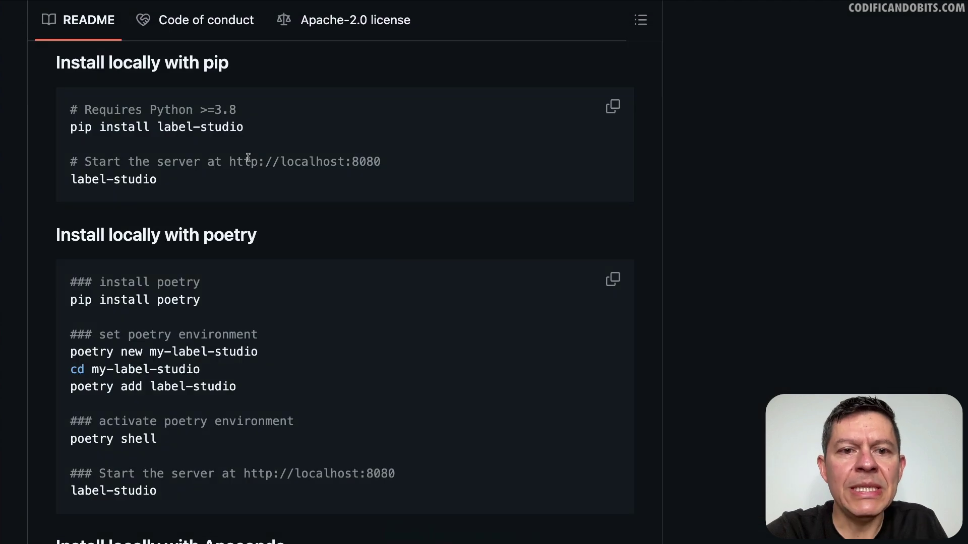
{"action": "left_click_drag", "start_coordinate": [70, 180], "coordinate": [162, 182]}
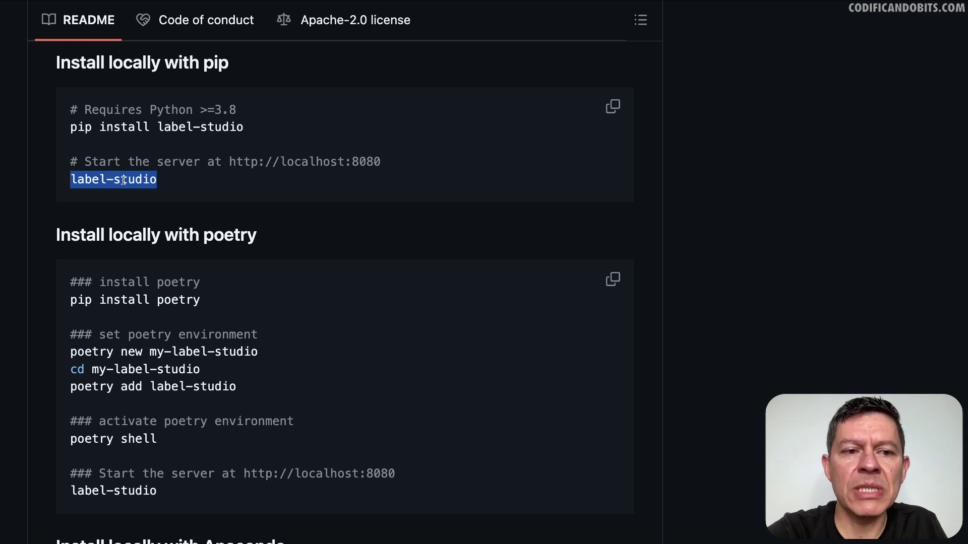
{"action": "key", "text": "super+Tab"}
{"action": "type", "text": "label-sut"}
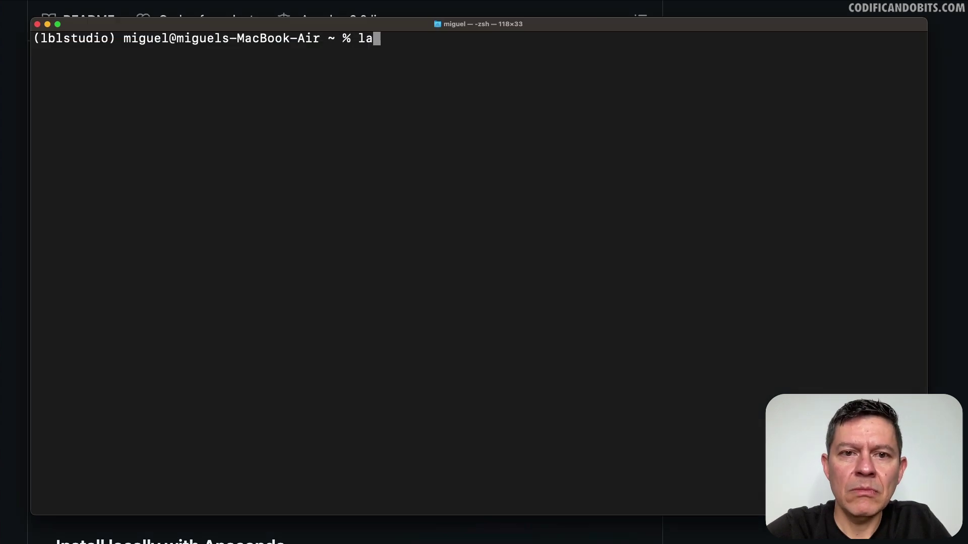
{"action": "key", "text": "BackSpace"}
{"action": "key", "text": "BackSpace"}
{"action": "type", "text": "t"}
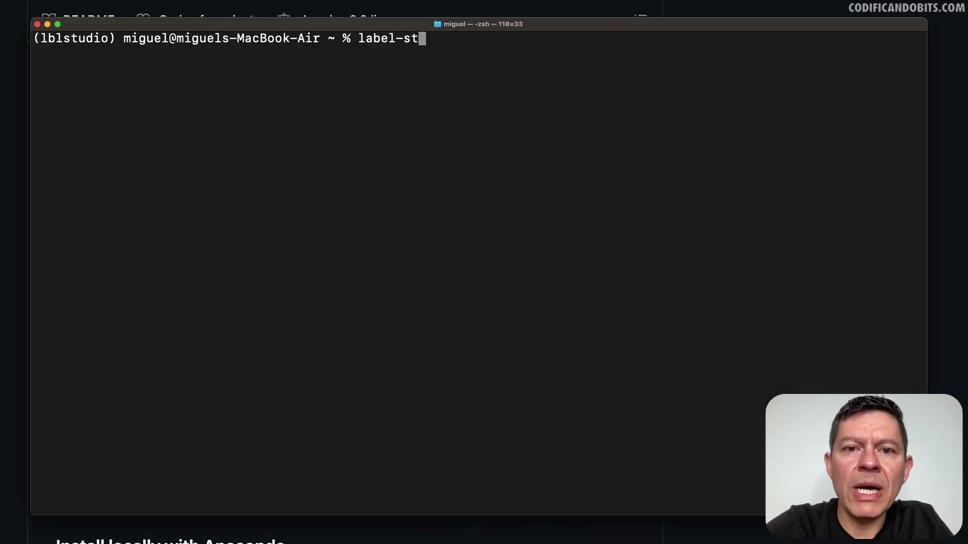
{"action": "type", "text": "udio"}
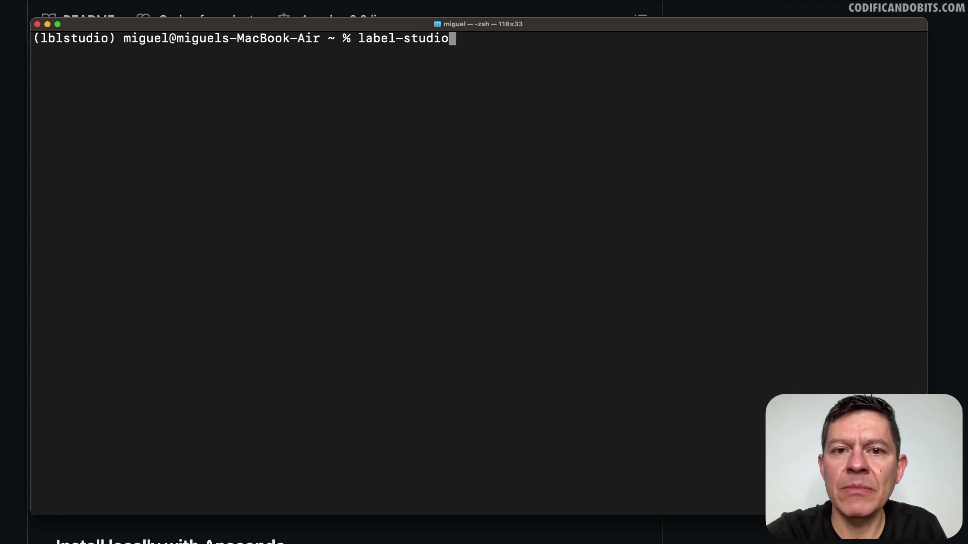
{"action": "key", "text": "Return"}
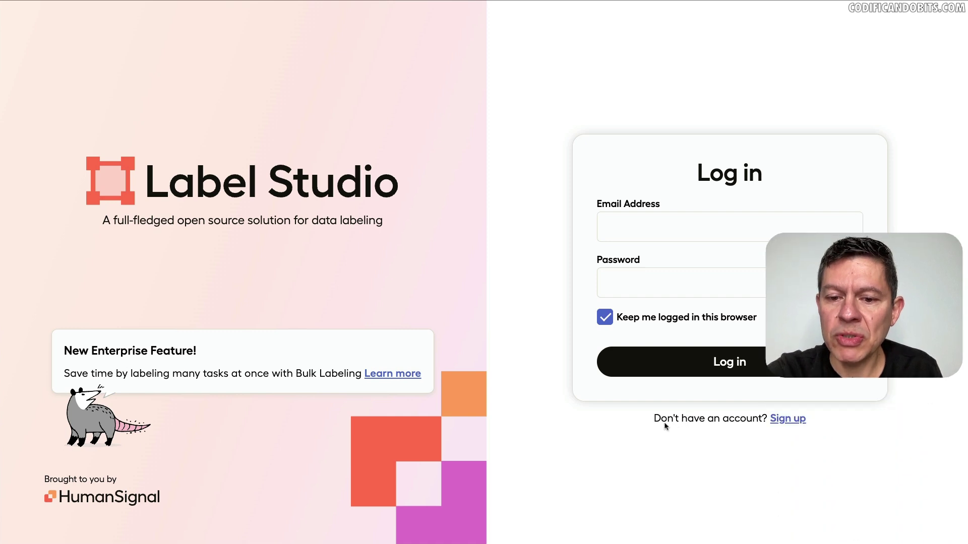
{"action": "key", "text": "ctrl+plus"}
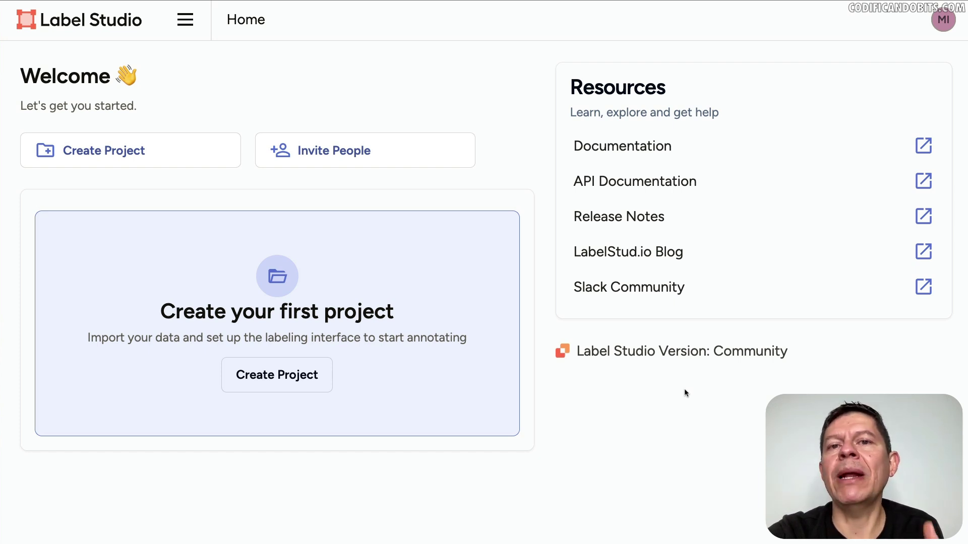
Switch to Finder, look over the folders in datasets-label-studio, and open the "deteccion" folder to check its image files
{"action": "key", "text": "super+Tab"}
{"action": "left_click_drag", "start_coordinate": [367, 176], "coordinate": [551, 194]}
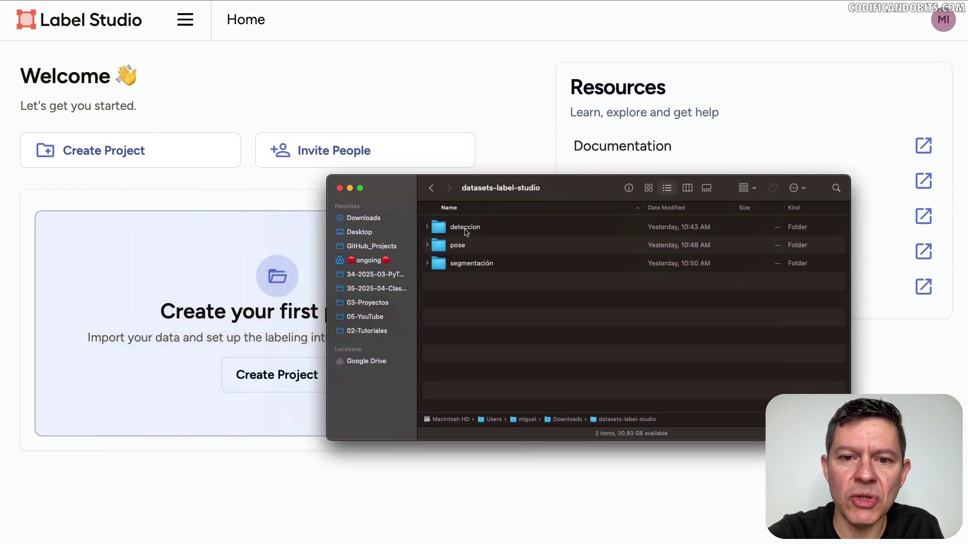
{"action": "left_click", "coordinate": [462, 252]}
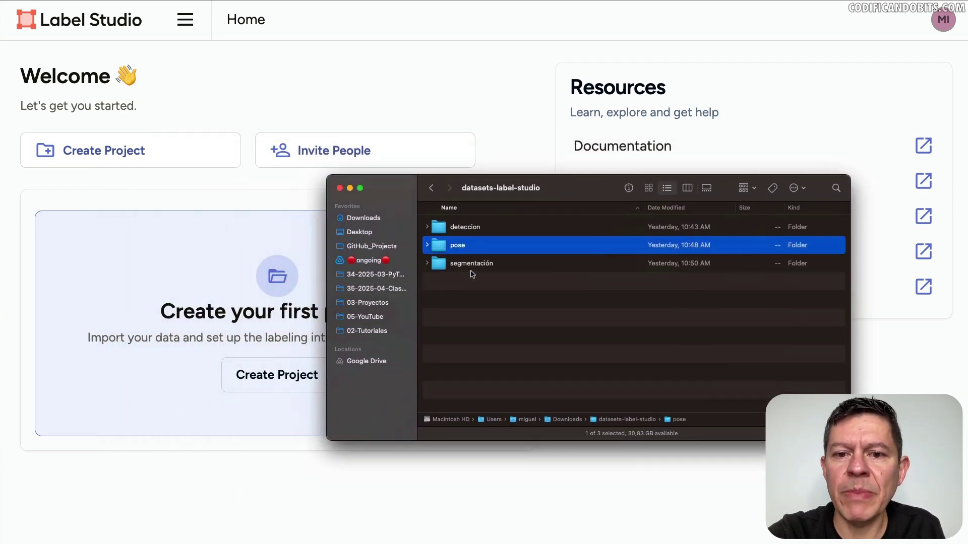
{"action": "left_click", "coordinate": [472, 272]}
{"action": "double_click", "coordinate": [475, 228]}
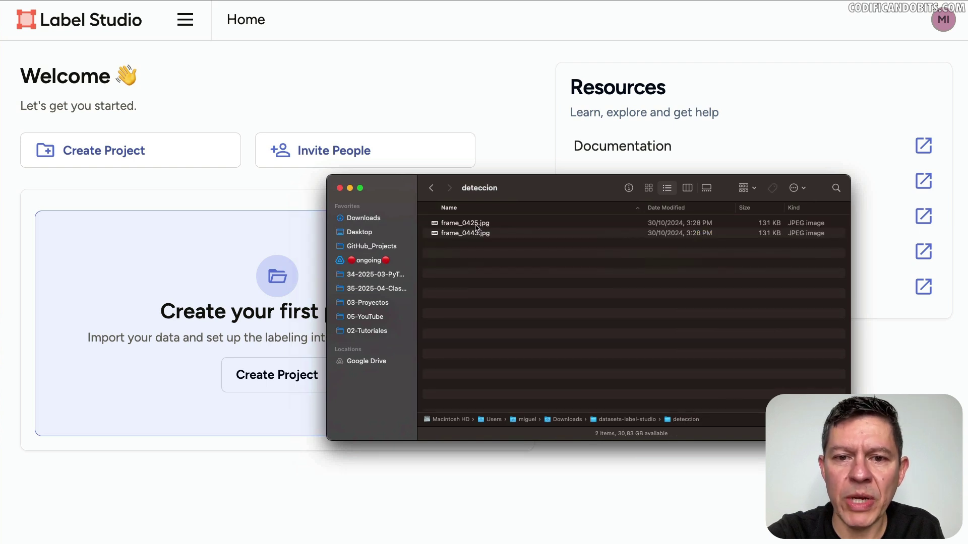
{"action": "left_click", "coordinate": [487, 226]}
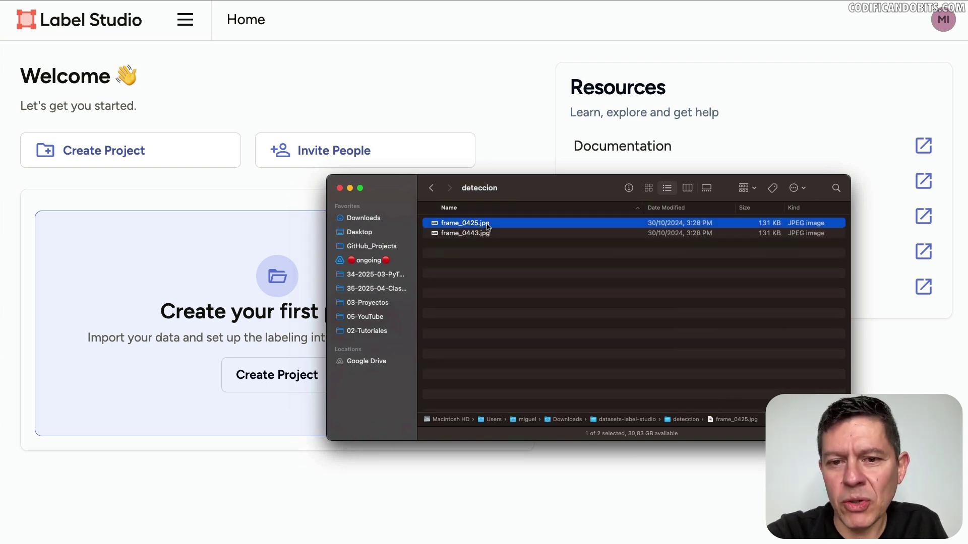
{"action": "key", "text": "super+a"}
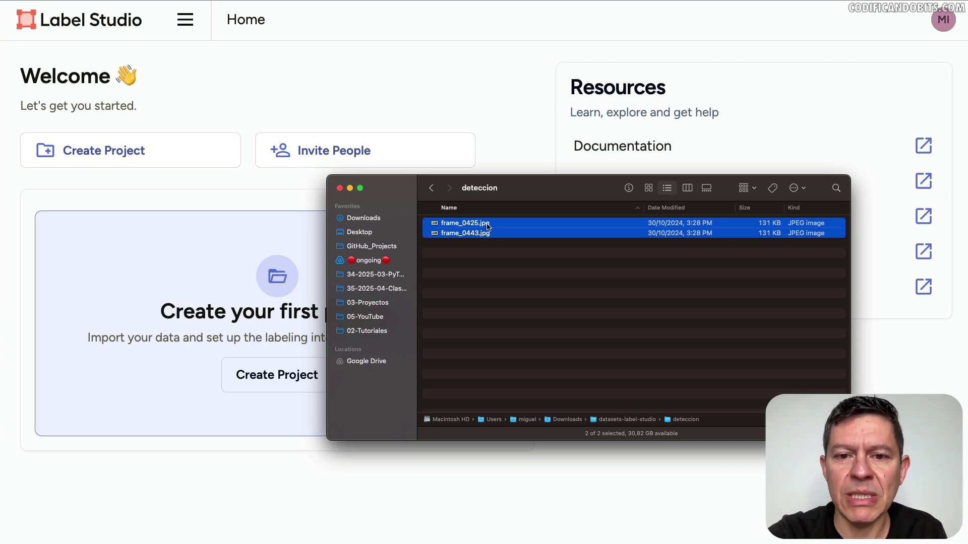
{"action": "left_click", "coordinate": [489, 252]}
Preview the images frame_0425.jpg and frame_0443.jpg, comparing the two, and close the preview
{"action": "left_click", "coordinate": [487, 225]}
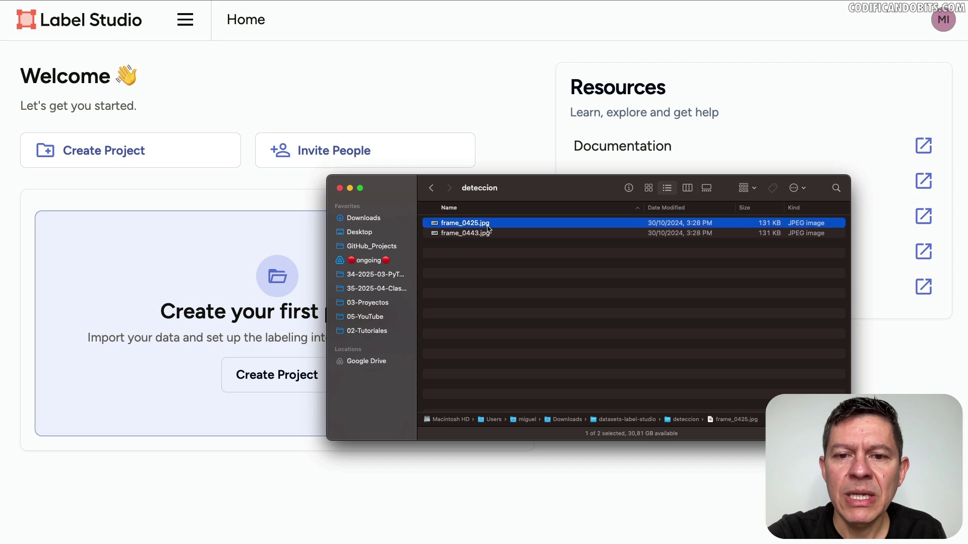
{"action": "key", "text": "space"}
{"action": "key", "text": "Down"}
{"action": "key", "text": "Up"}
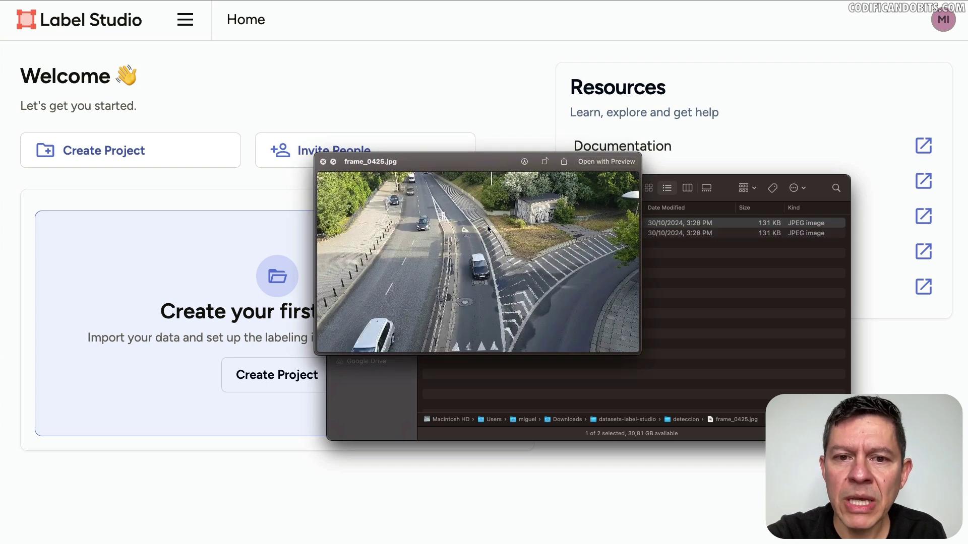
{"action": "key", "text": "Down"}
{"action": "key", "text": "Up"}
{"action": "key", "text": "Down"}
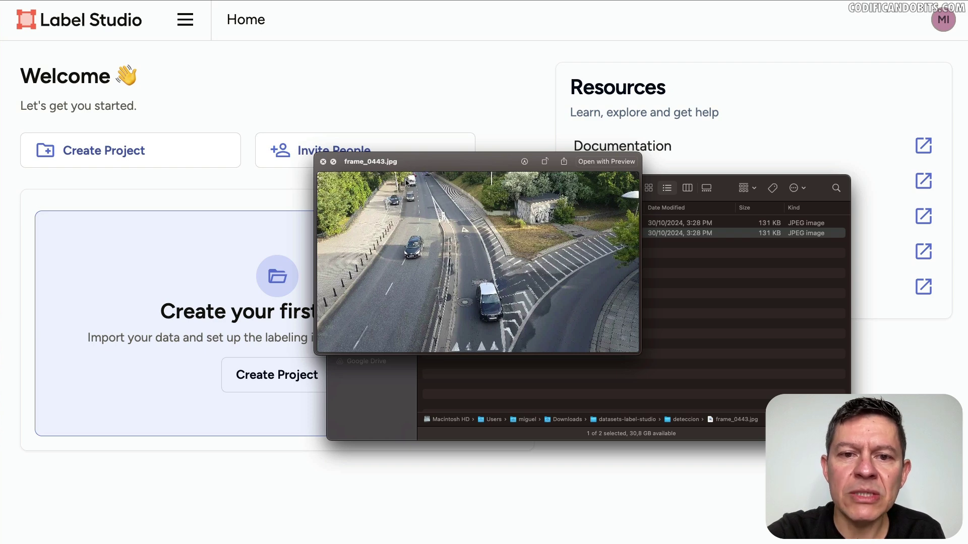
{"action": "key", "text": "space"}
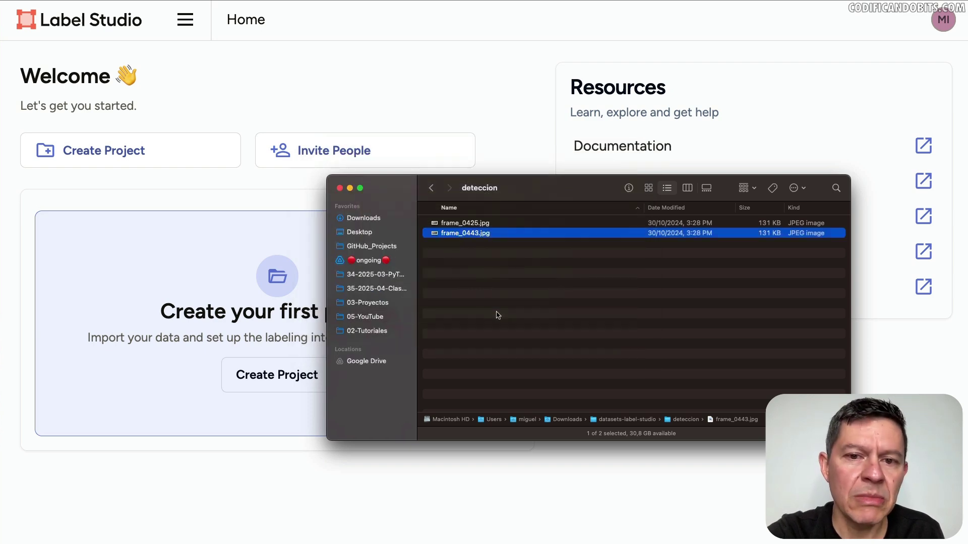
{"action": "key", "text": "space"}
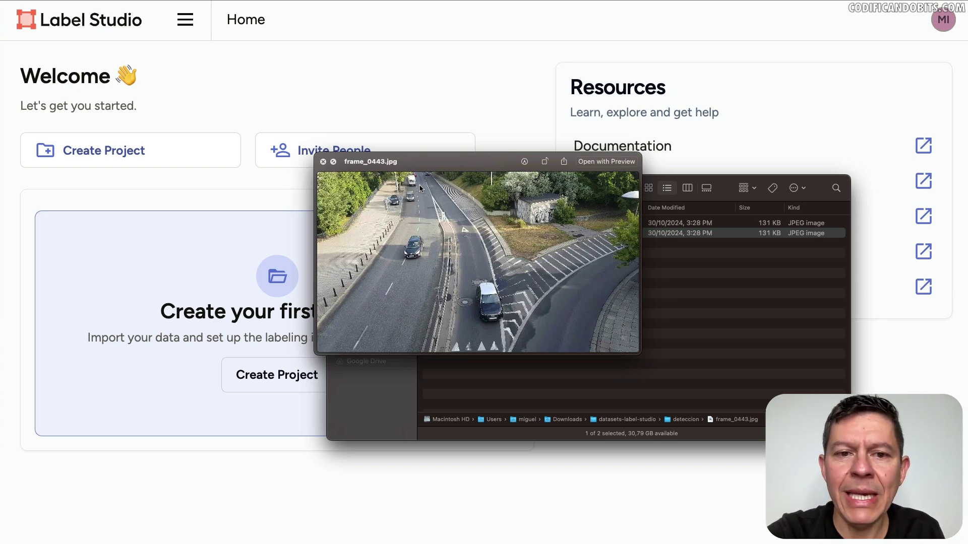
{"action": "key", "text": "space"}
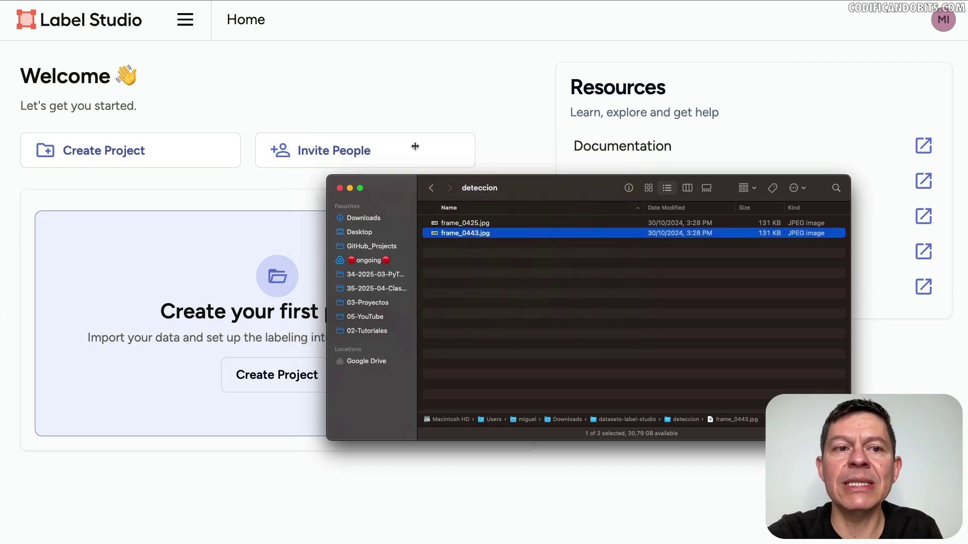
Return to Label Studio and start a new project named "Proyecto detección objetos"
{"action": "left_click", "coordinate": [466, 85]}
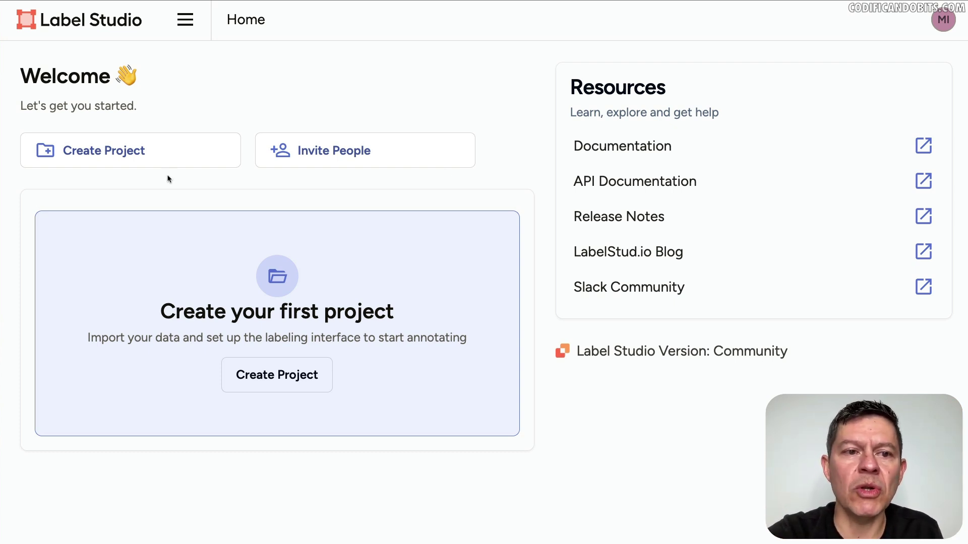
{"action": "left_click", "coordinate": [124, 154]}
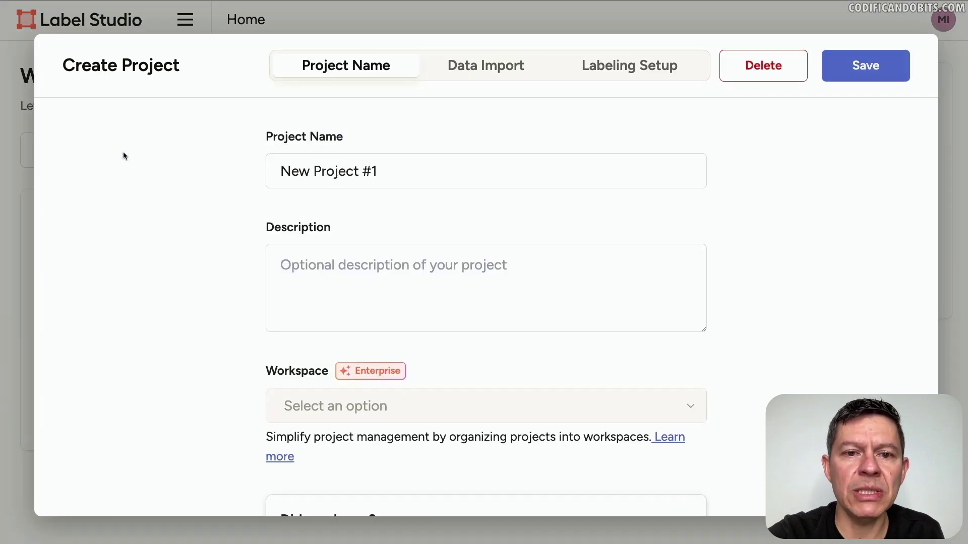
{"action": "triple_click", "coordinate": [321, 166]}
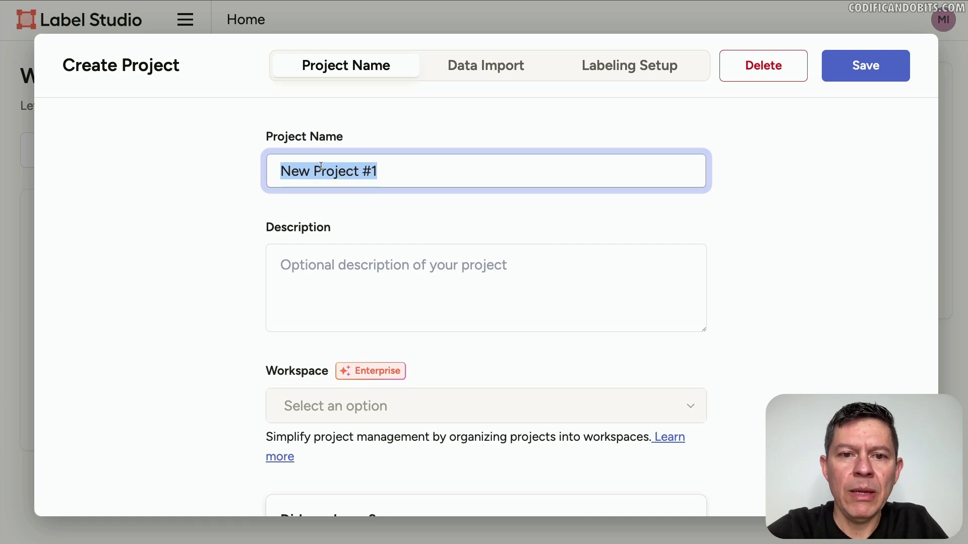
{"action": "type", "text": "Proyecto detecci"}
{"action": "type", "text": "on"}
{"action": "key", "text": "BackSpace"}
{"action": "key", "text": "BackSpace"}
{"action": "type", "text": "ó"}
{"action": "type", "text": "n i"}
{"action": "type", "text": "objetos"}
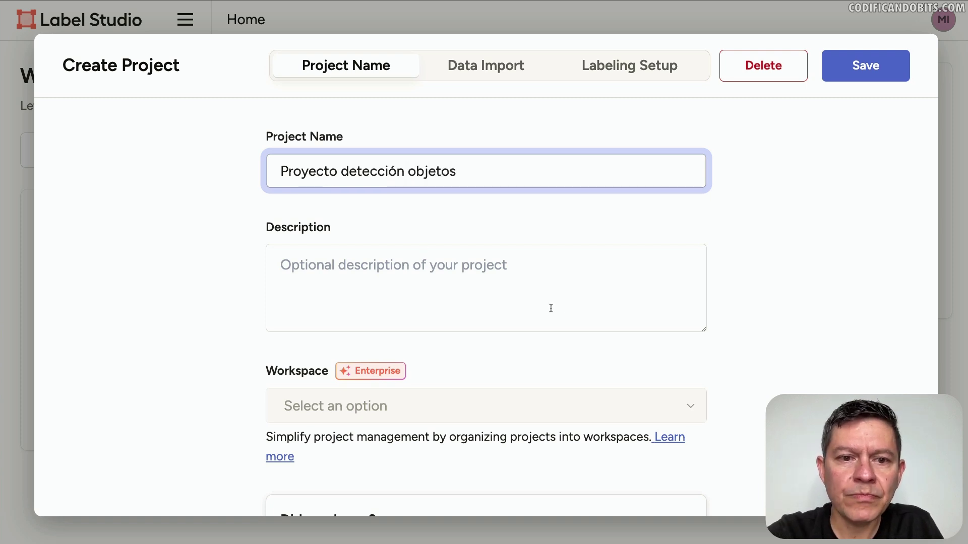
Review the optional description and workspace settings of the new project, leaving the description empty
{"action": "scroll", "coordinate": [555, 310], "scroll_direction": "down", "scroll_amount": 1}
{"action": "left_click", "coordinate": [471, 231]}
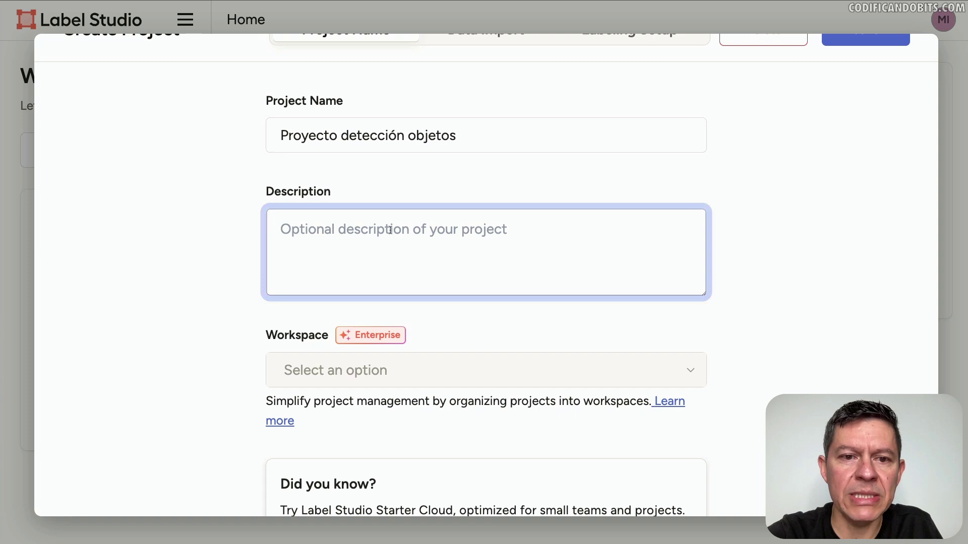
{"action": "scroll", "coordinate": [424, 241], "scroll_direction": "down", "scroll_amount": 2}
{"action": "scroll", "coordinate": [424, 241], "scroll_direction": "down", "scroll_amount": 1}
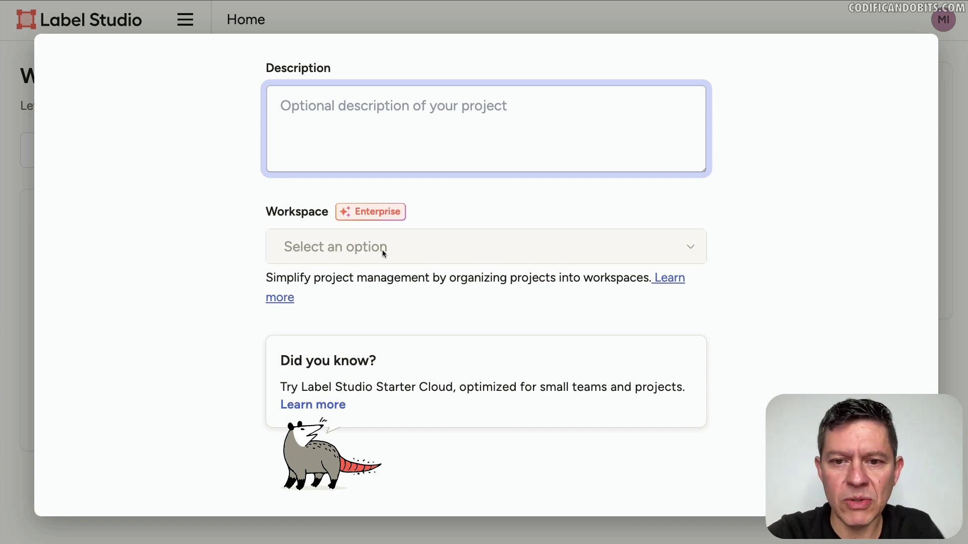
{"action": "scroll", "coordinate": [382, 250], "scroll_direction": "down", "scroll_amount": 1}
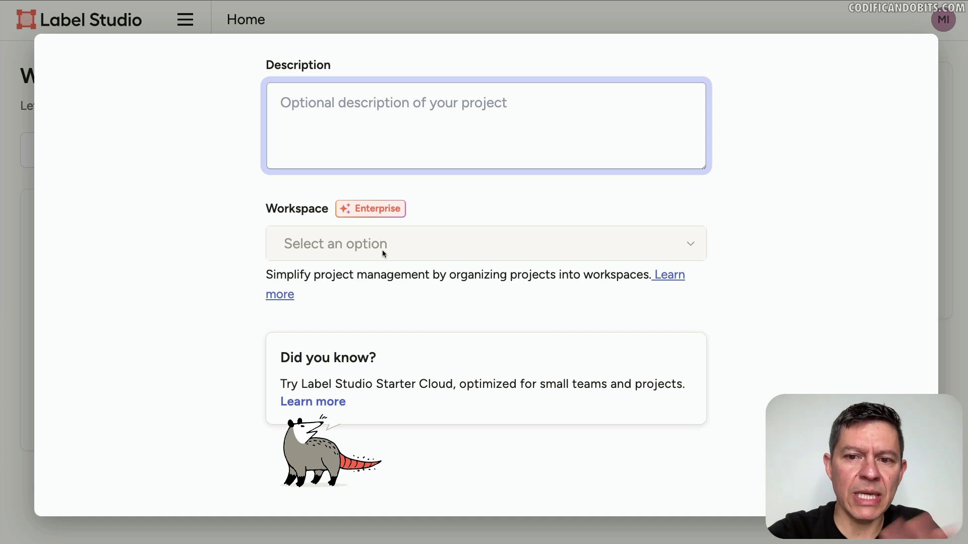
{"action": "scroll", "coordinate": [382, 249], "scroll_direction": "up", "scroll_amount": 4}
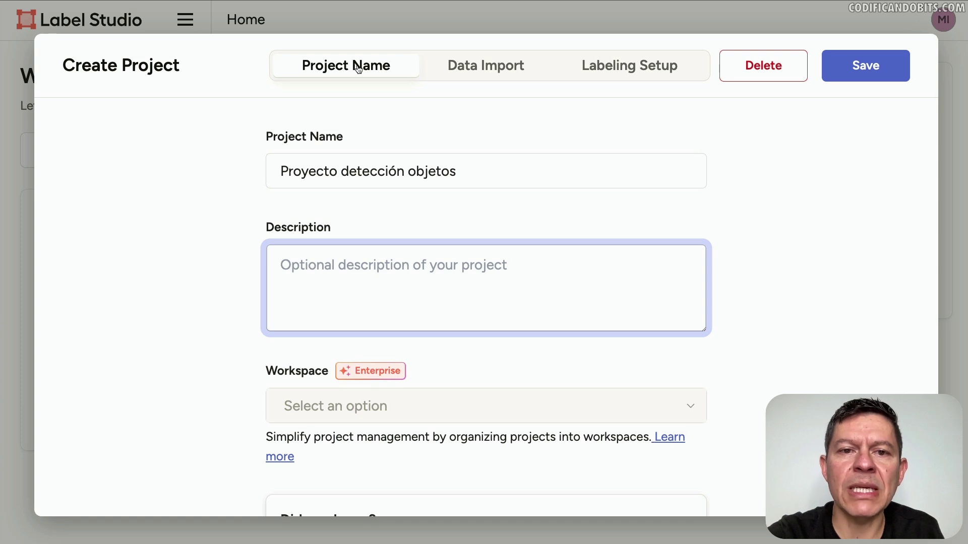
Open the project's data import section and review the supported file formats for each data type
{"action": "left_click", "coordinate": [483, 66]}
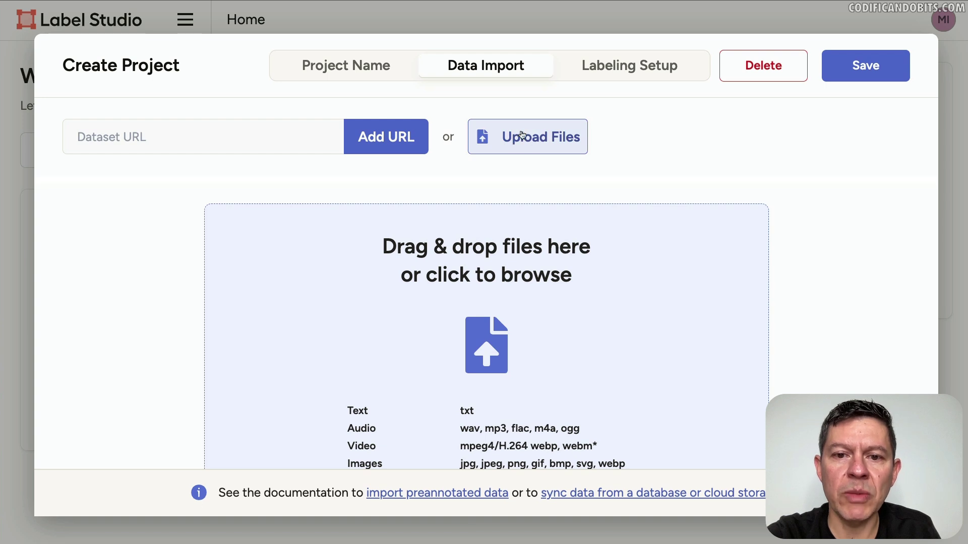
{"action": "scroll", "coordinate": [617, 281], "scroll_direction": "down", "scroll_amount": 1}
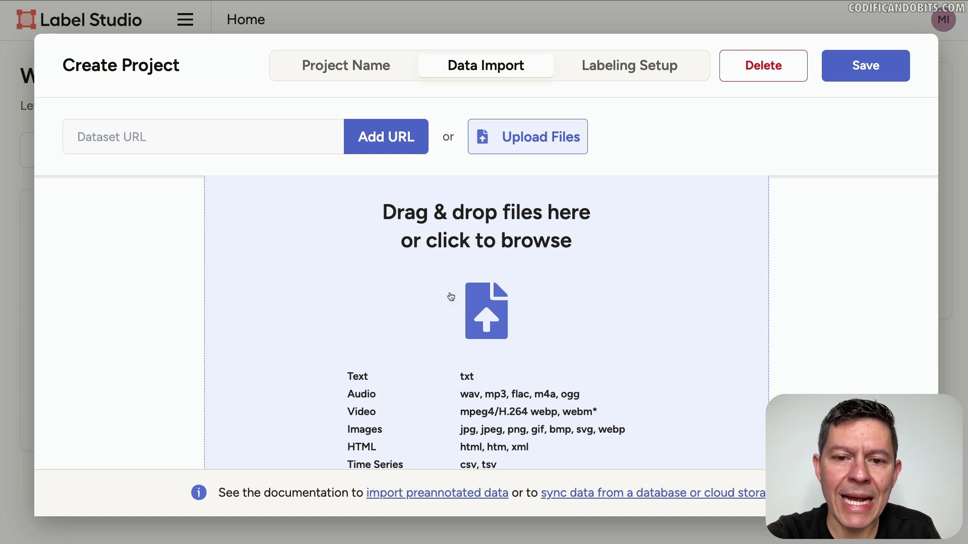
{"action": "scroll", "coordinate": [555, 304], "scroll_direction": "down", "scroll_amount": 2}
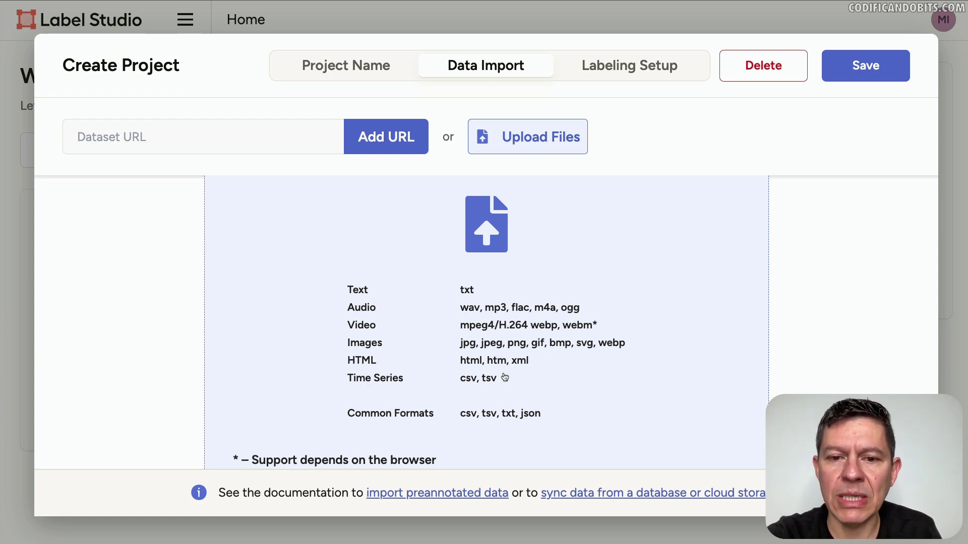
{"action": "scroll", "coordinate": [505, 378], "scroll_direction": "up", "scroll_amount": 1}
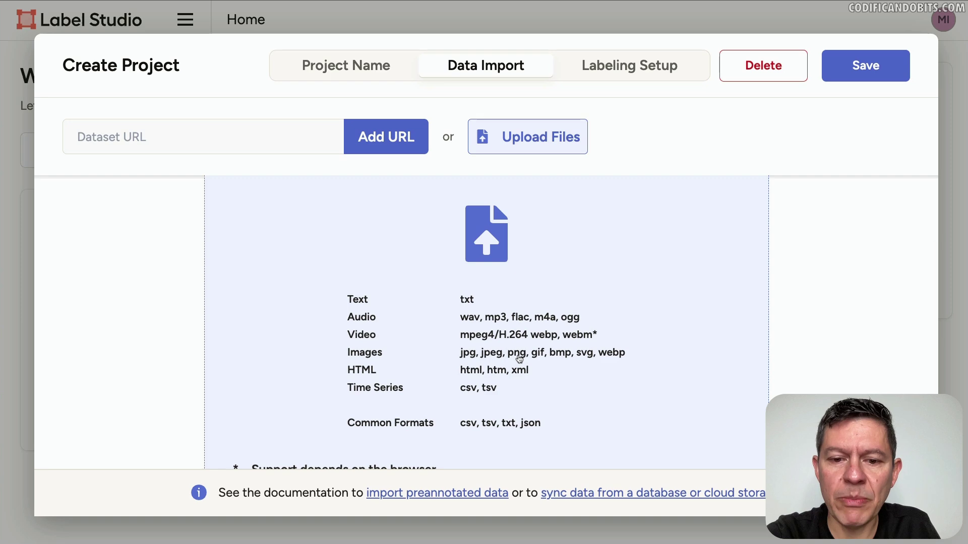
Upload frame_0425.jpg and frame_0443.jpg from the "deteccion" folder in Finder into the project
{"action": "key", "text": "super+Tab"}
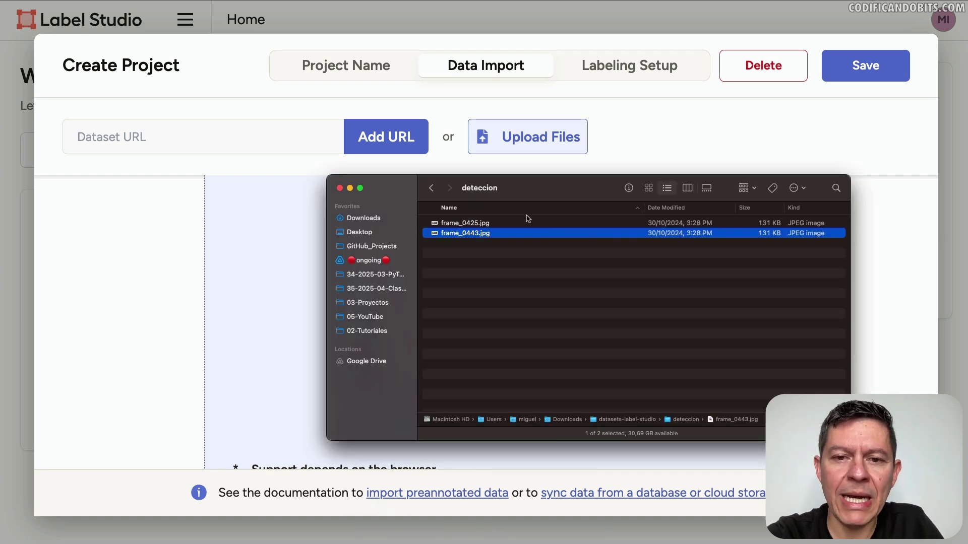
{"action": "left_click", "coordinate": [494, 225], "text": "shift"}
{"action": "left_click_drag", "start_coordinate": [547, 198], "coordinate": [709, 239]}
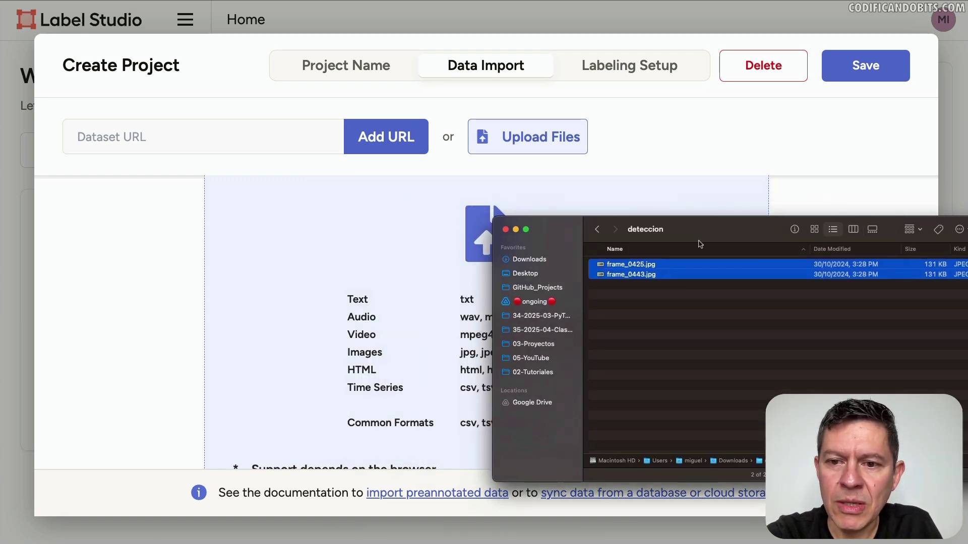
{"action": "left_click_drag", "start_coordinate": [624, 268], "coordinate": [395, 291]}
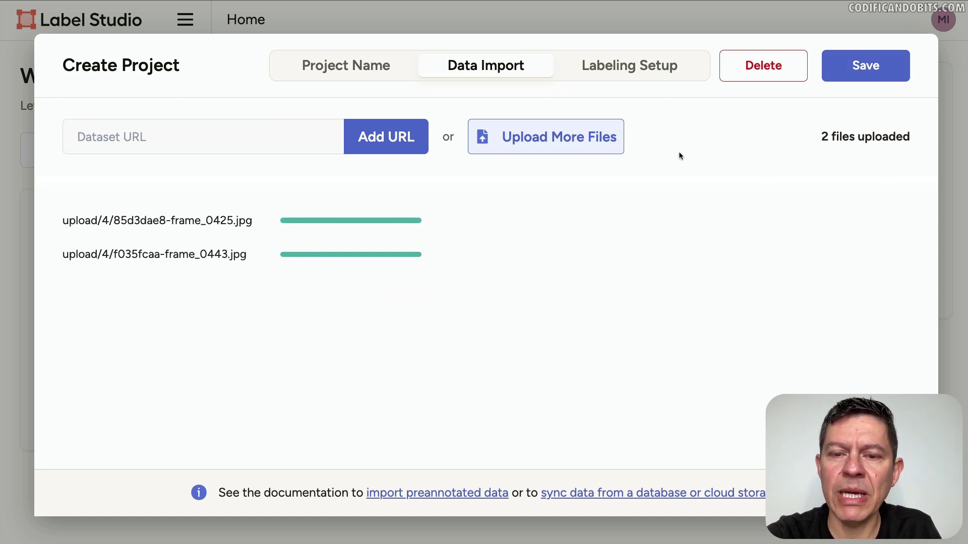
Open the project's labeling setup and examine the available Computer Vision annotation templates
{"action": "left_click", "coordinate": [627, 70]}
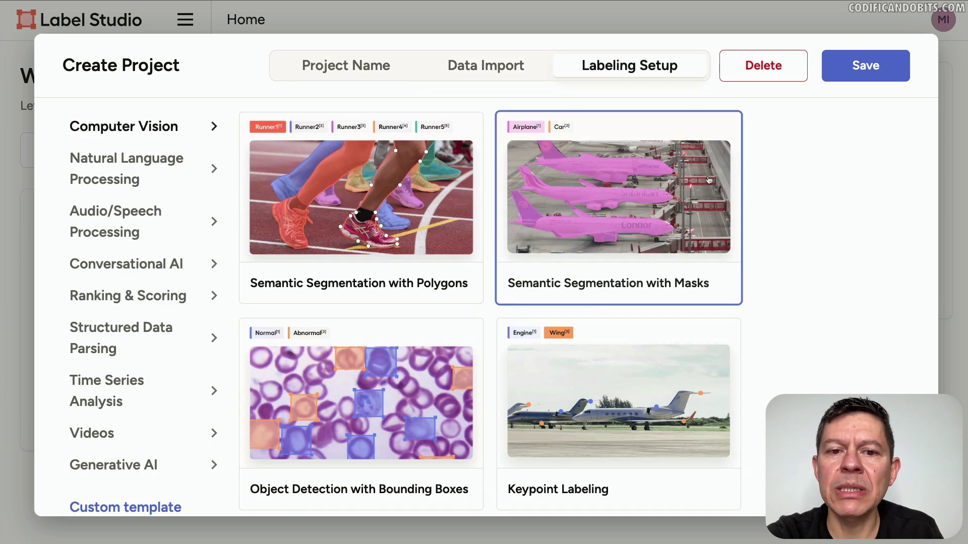
{"action": "scroll", "coordinate": [734, 360], "scroll_direction": "down", "scroll_amount": 15}
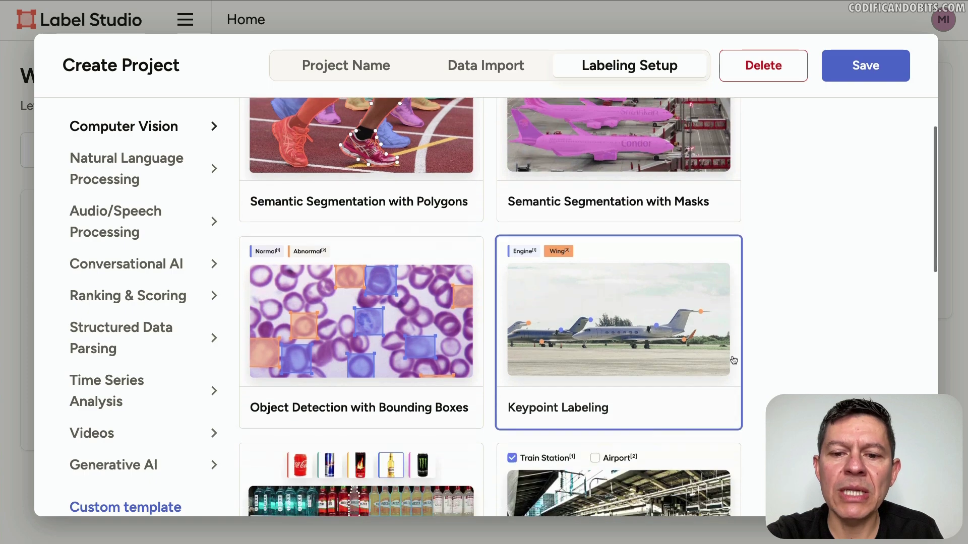
{"action": "scroll", "coordinate": [733, 360], "scroll_direction": "up", "scroll_amount": 20}
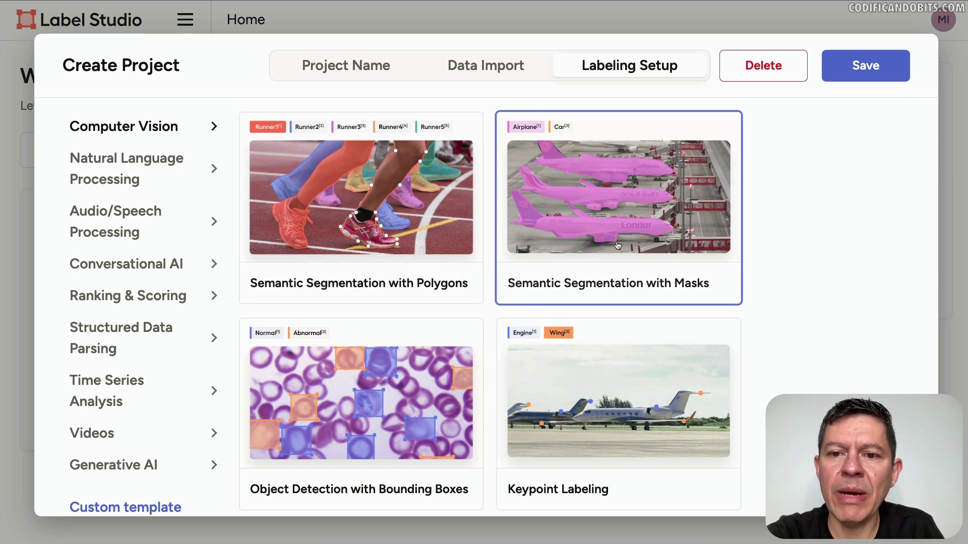
{"action": "scroll", "coordinate": [731, 290], "scroll_direction": "down", "scroll_amount": 2}
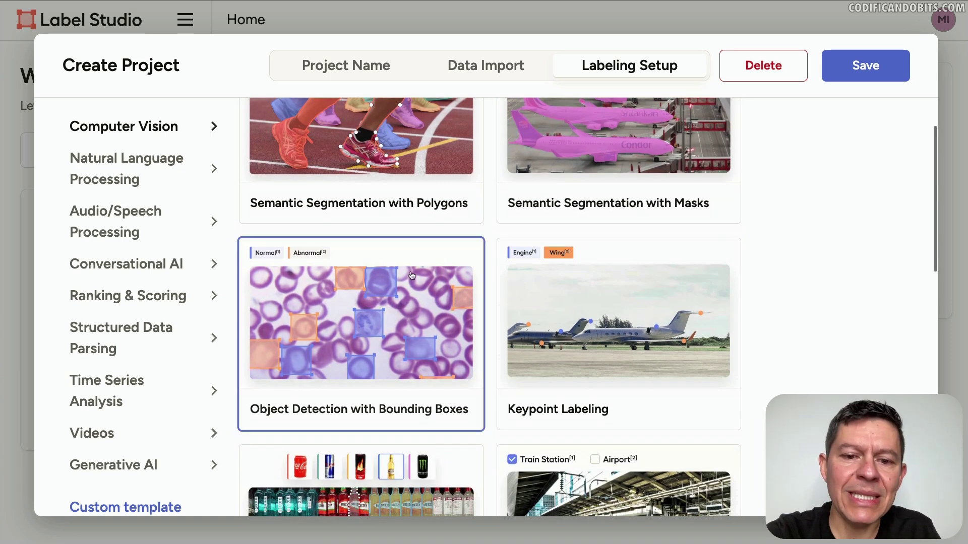
{"action": "scroll", "coordinate": [428, 324], "scroll_direction": "down", "scroll_amount": 1}
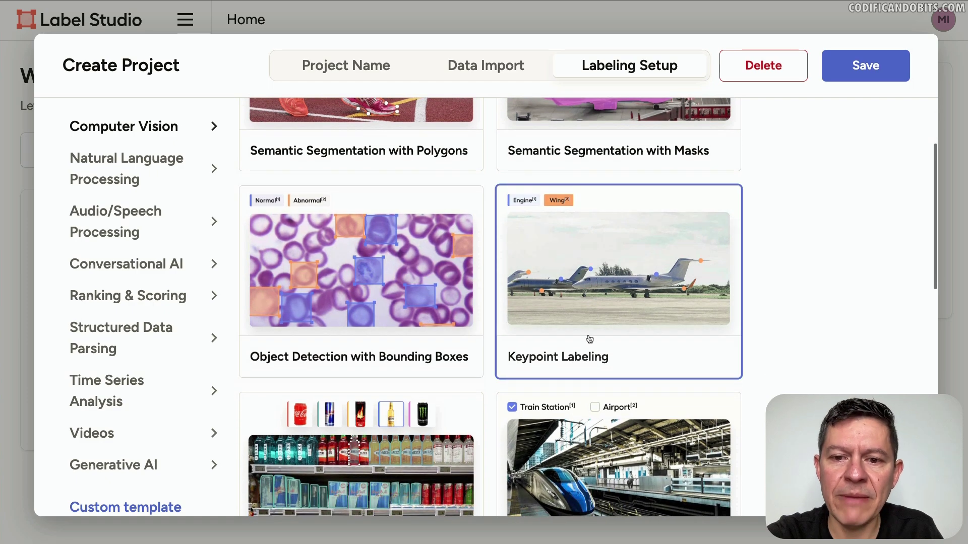
{"action": "scroll", "coordinate": [689, 335], "scroll_direction": "down", "scroll_amount": 1}
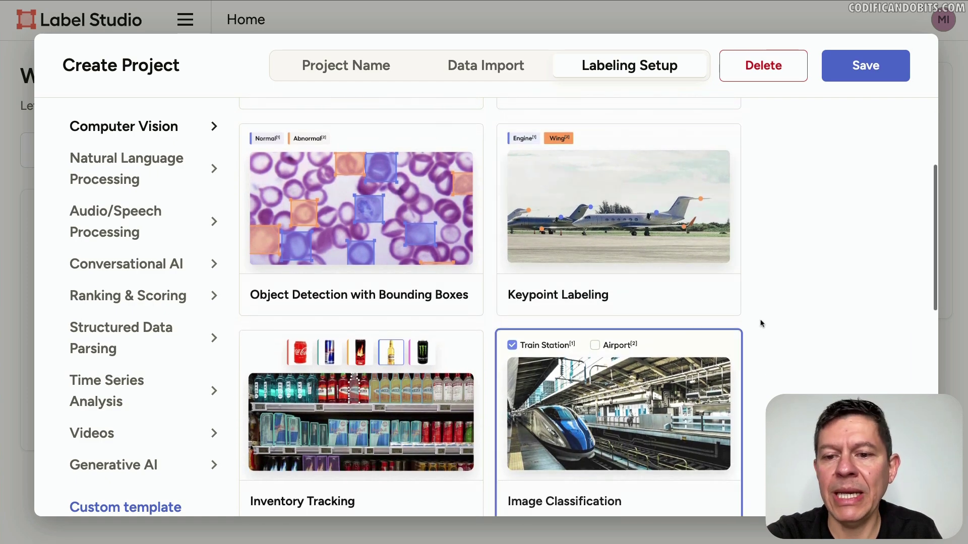
{"action": "scroll", "coordinate": [802, 319], "scroll_direction": "down", "scroll_amount": 1}
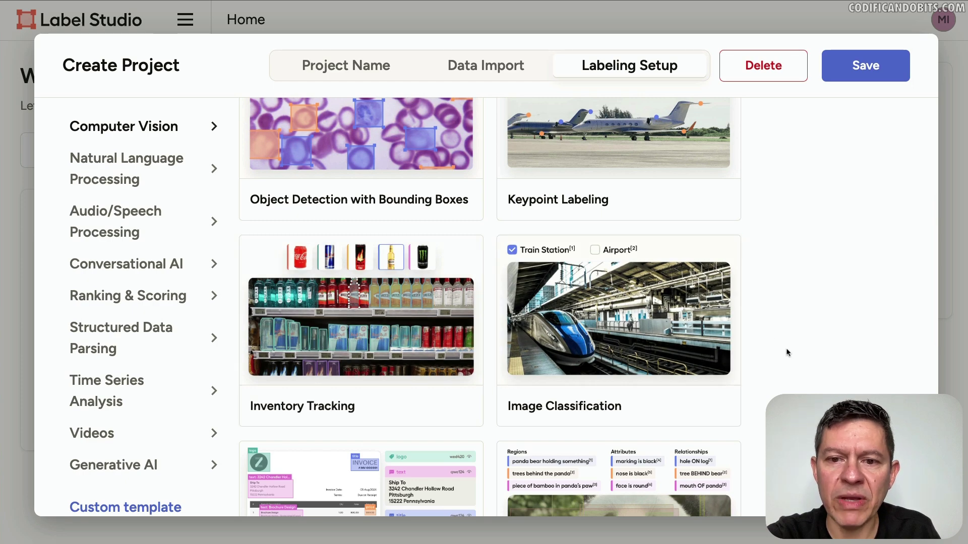
{"action": "scroll", "coordinate": [786, 349], "scroll_direction": "down", "scroll_amount": 3}
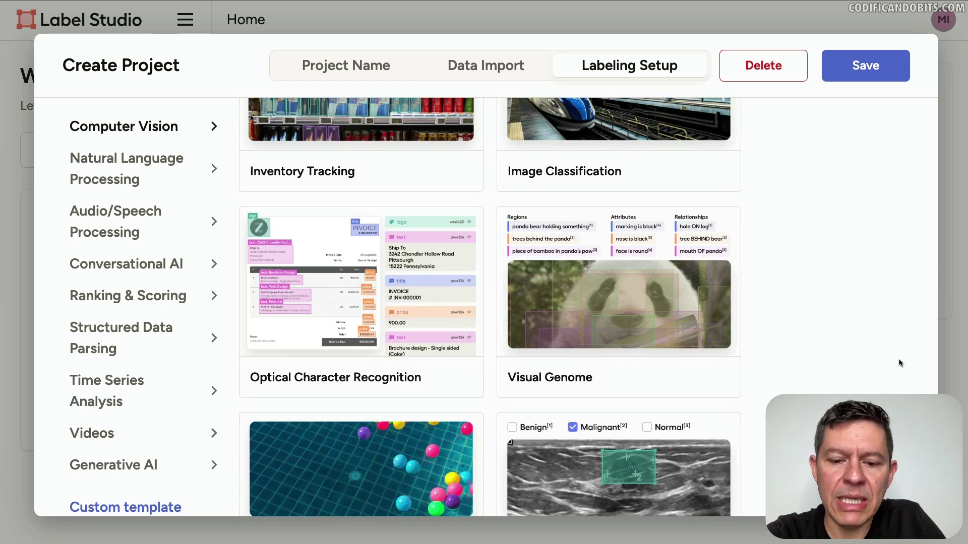
{"action": "scroll", "coordinate": [900, 363], "scroll_direction": "down", "scroll_amount": 1}
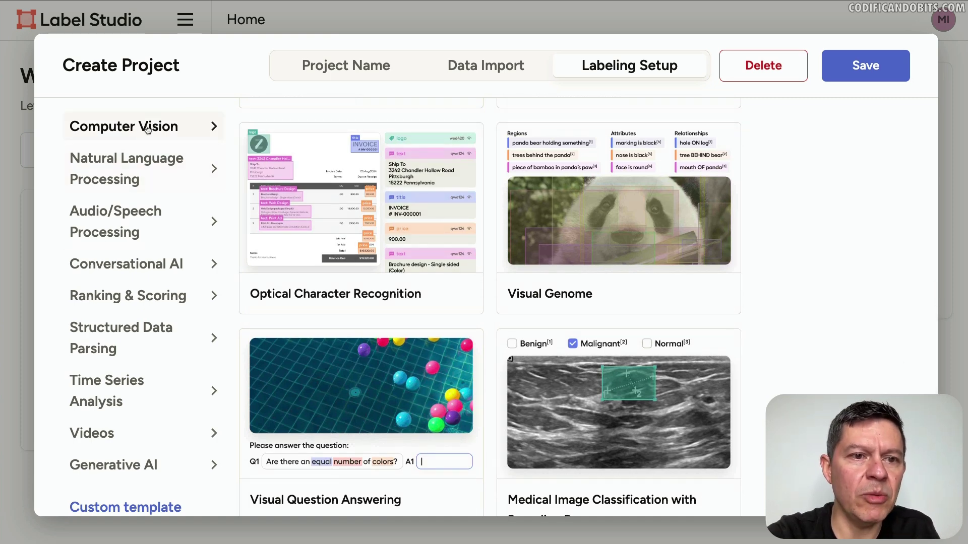
Browse the labeling templates offered for Natural Language Processing, Time Series Analysis and Videos
{"action": "left_click", "coordinate": [144, 175]}
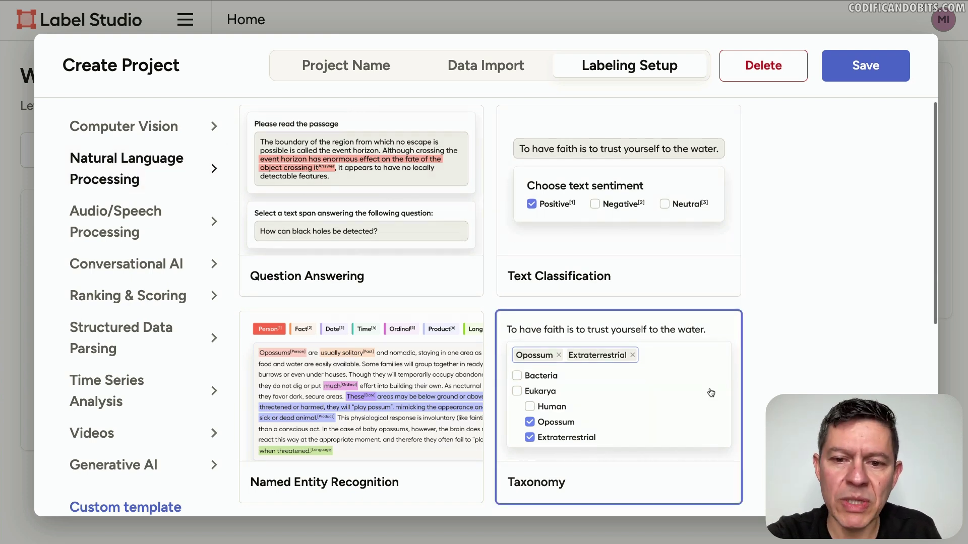
{"action": "scroll", "coordinate": [711, 392], "scroll_direction": "down", "scroll_amount": 2}
{"action": "scroll", "coordinate": [710, 393], "scroll_direction": "down", "scroll_amount": 6}
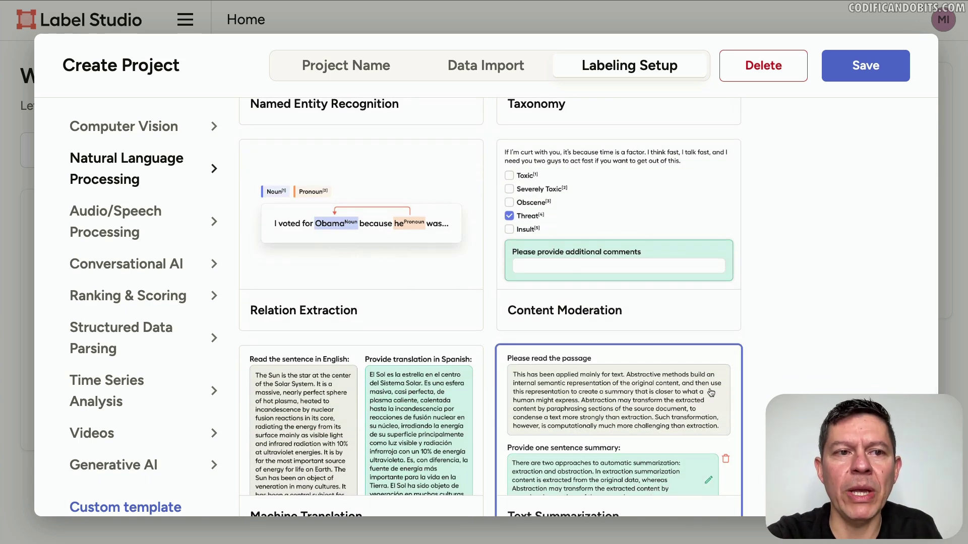
{"action": "scroll", "coordinate": [705, 393], "scroll_direction": "down", "scroll_amount": 1}
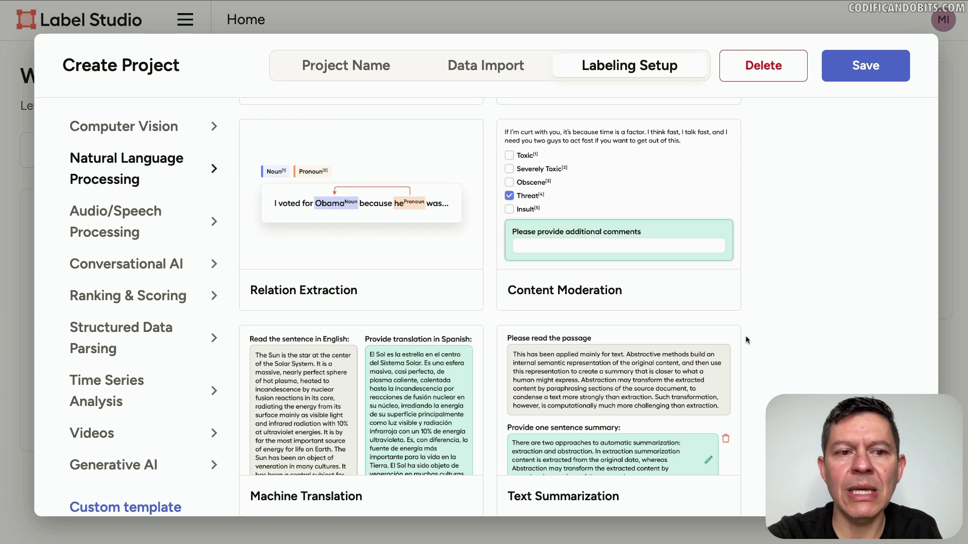
{"action": "left_click", "coordinate": [161, 395]}
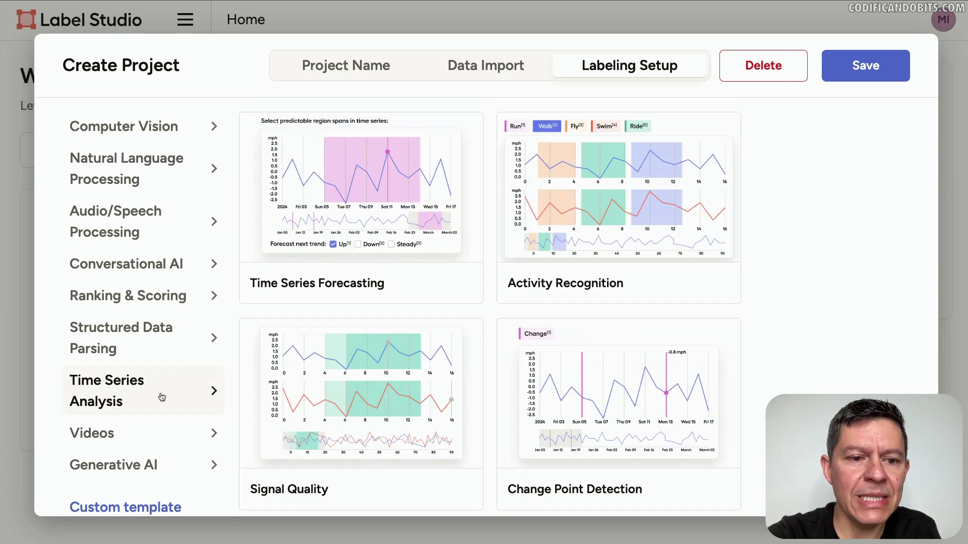
{"action": "scroll", "coordinate": [690, 388], "scroll_direction": "down", "scroll_amount": 1}
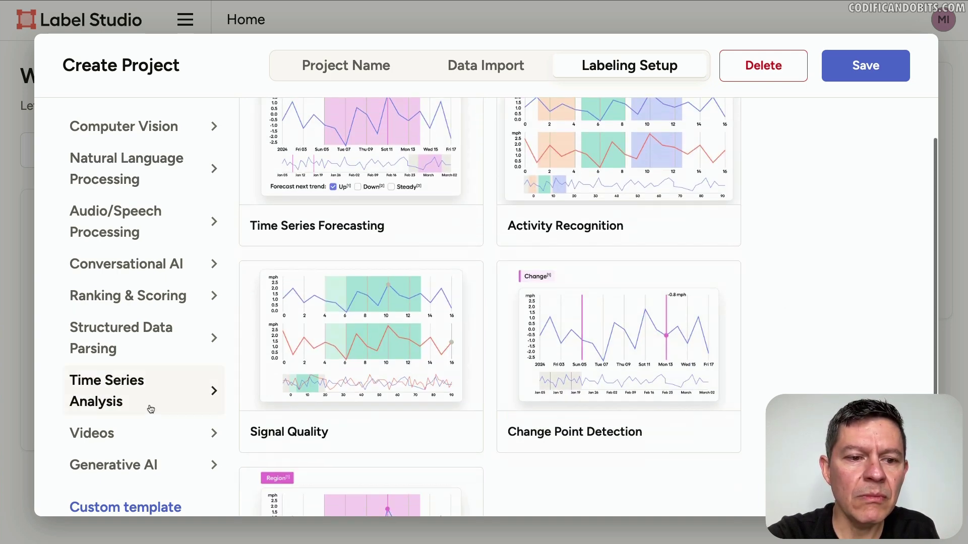
{"action": "left_click", "coordinate": [145, 437]}
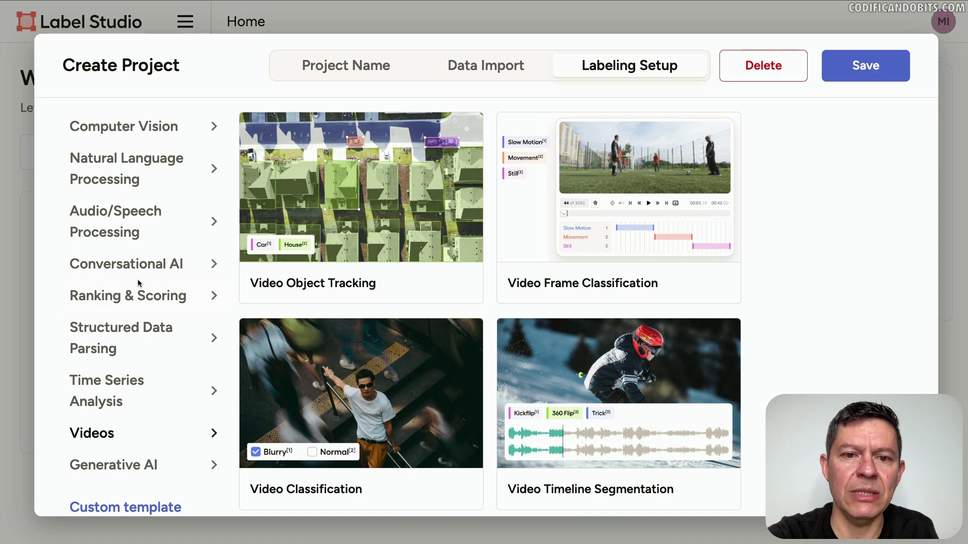
Return to the Computer Vision templates and choose Object Detection with Bounding Boxes
{"action": "left_click", "coordinate": [140, 125]}
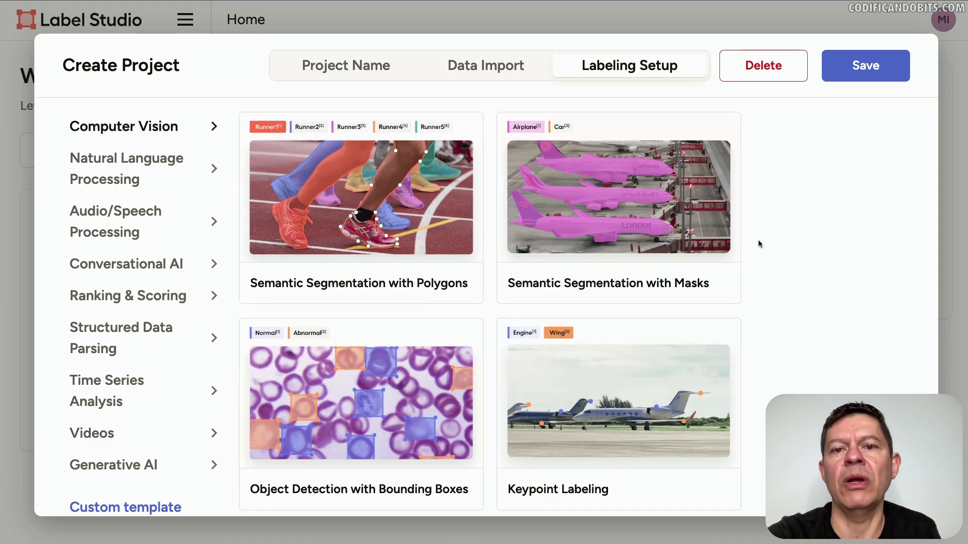
{"action": "scroll", "coordinate": [776, 319], "scroll_direction": "down", "scroll_amount": 2}
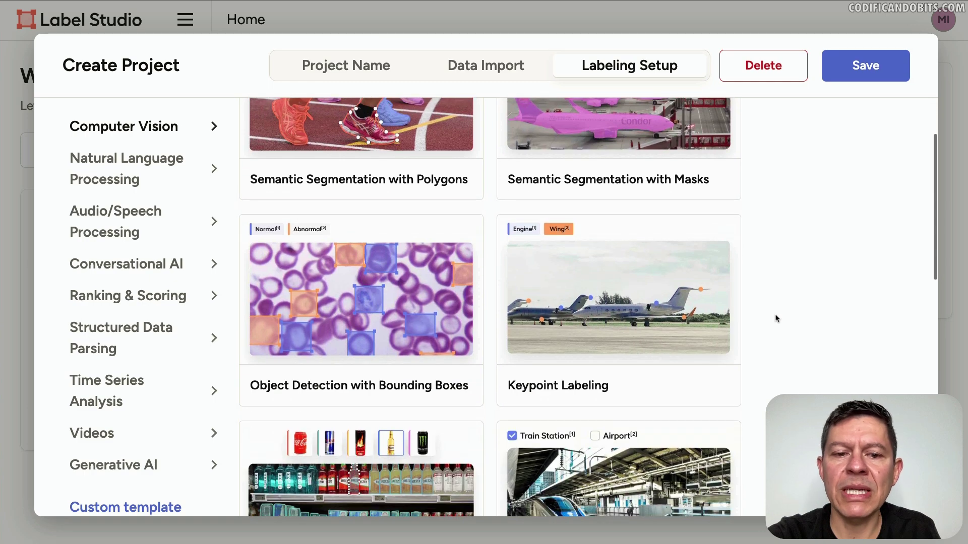
{"action": "left_click", "coordinate": [359, 305]}
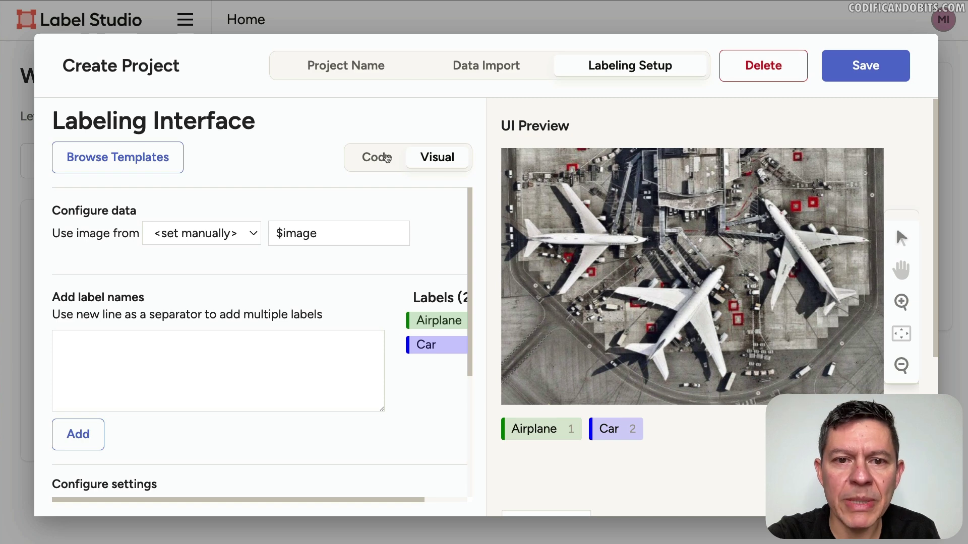
In the labeling interface code, rename the Airplane label to "Carro" and the Car label to "Camión"
{"action": "left_click", "coordinate": [377, 161]}
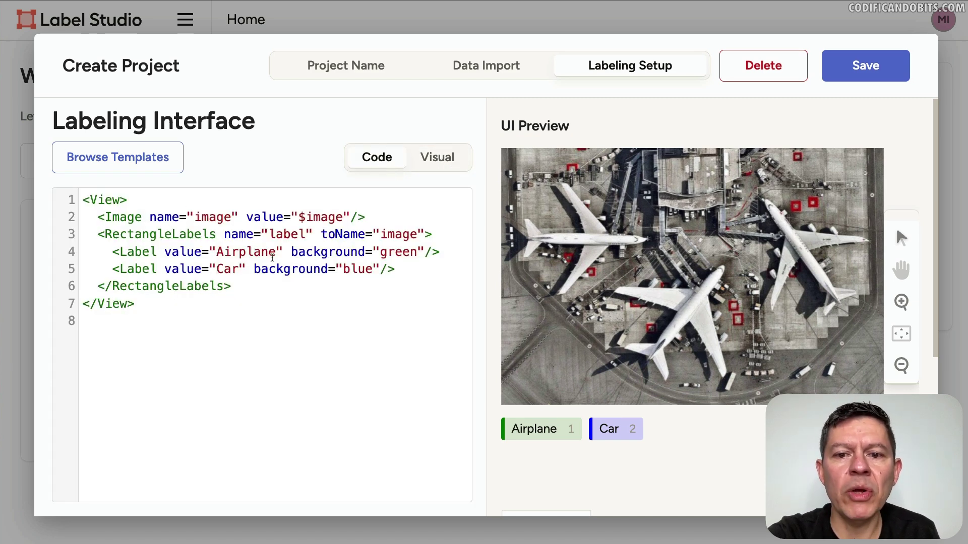
{"action": "double_click", "coordinate": [253, 254]}
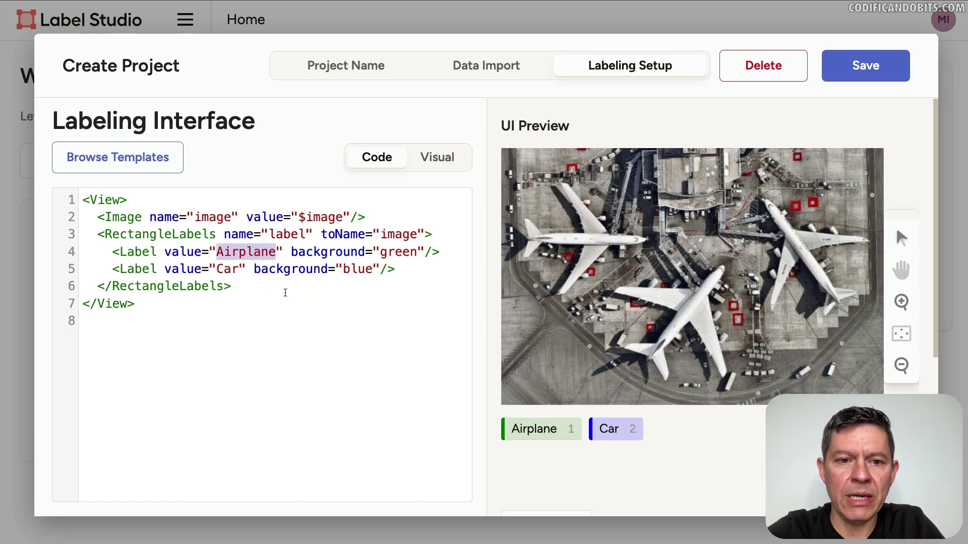
{"action": "type", "text": "Carro"}
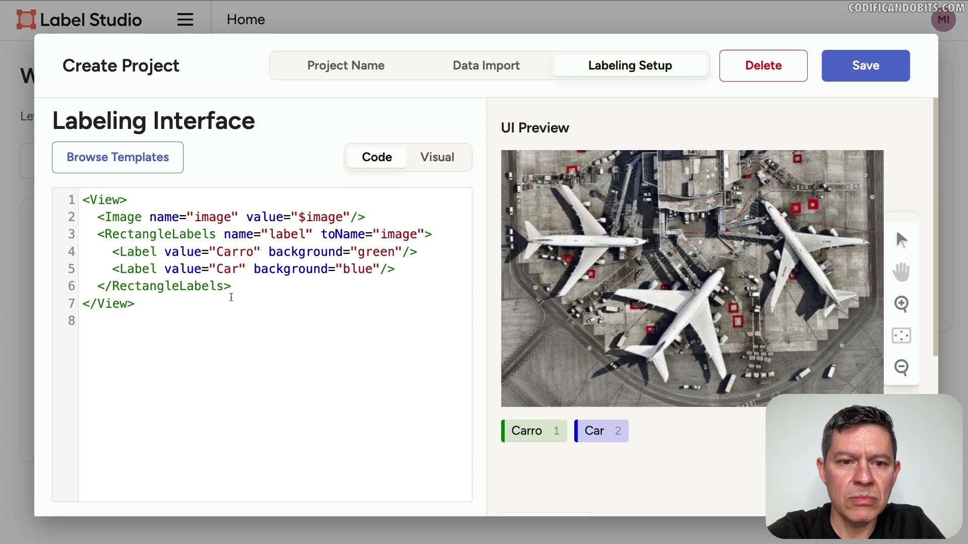
{"action": "double_click", "coordinate": [230, 268]}
{"action": "type", "text": "Camio"}
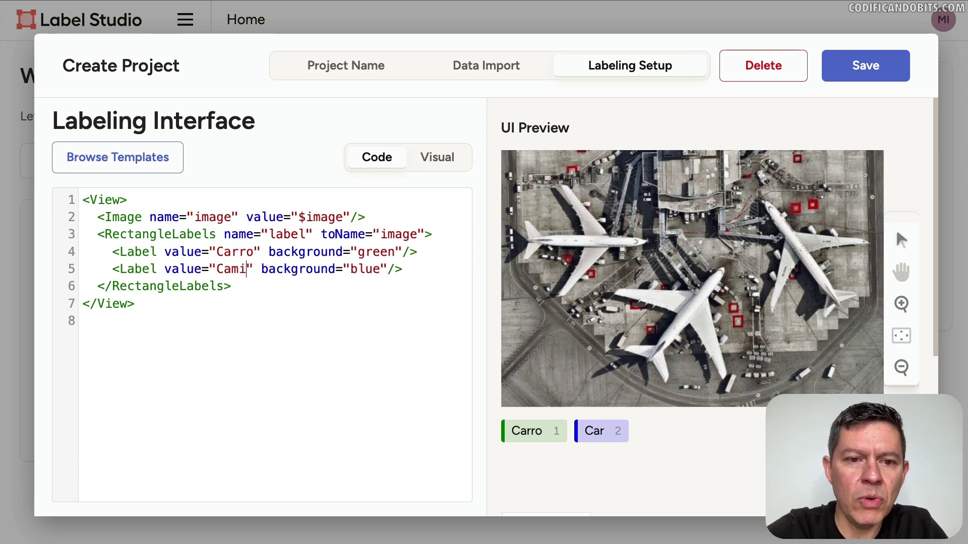
{"action": "key", "text": "BackSpace"}
{"action": "type", "text": "ón"}
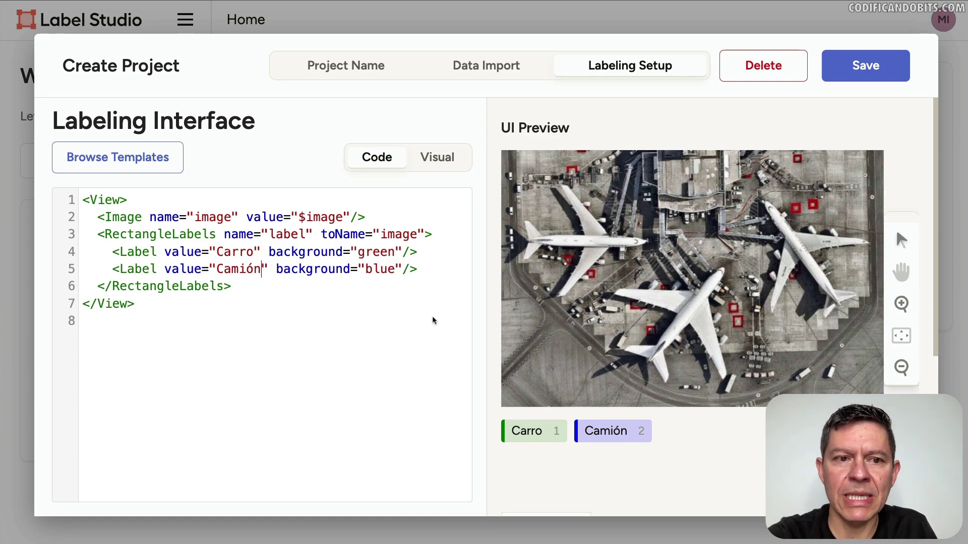
In the visual label editor, set the Carro label's colour to dark red, RGB 128, 0, 51
{"action": "left_click", "coordinate": [438, 160]}
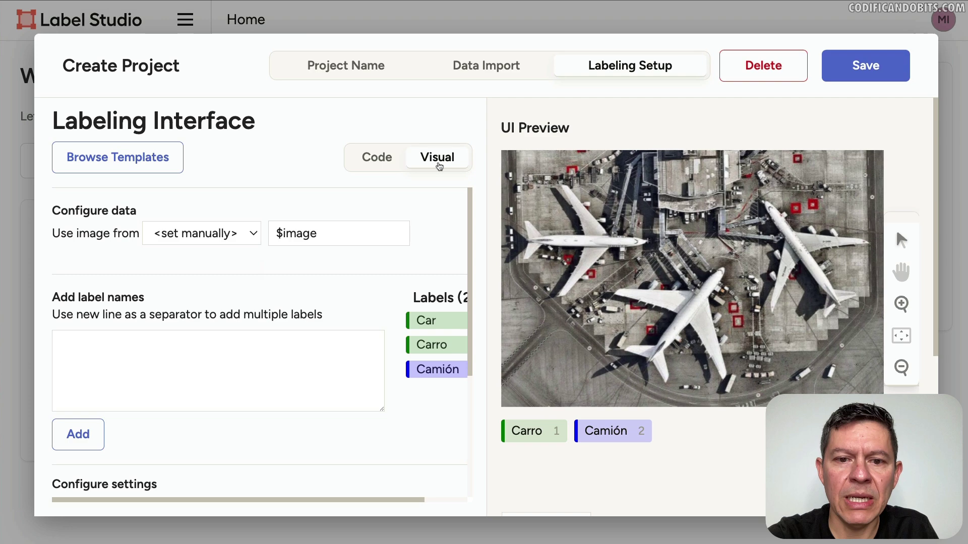
{"action": "scroll", "coordinate": [404, 252], "scroll_direction": "down", "scroll_amount": 1}
{"action": "left_click", "coordinate": [434, 329]}
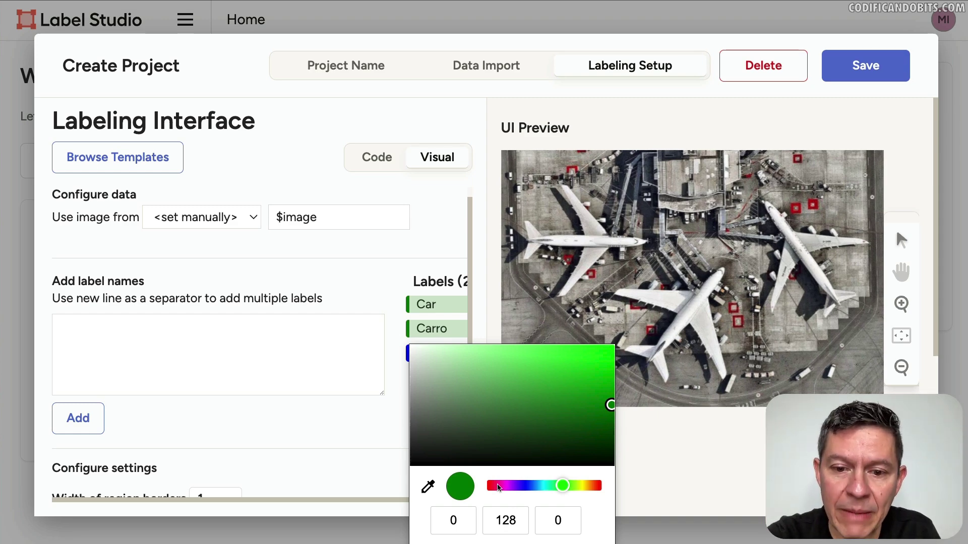
{"action": "left_click", "coordinate": [496, 486]}
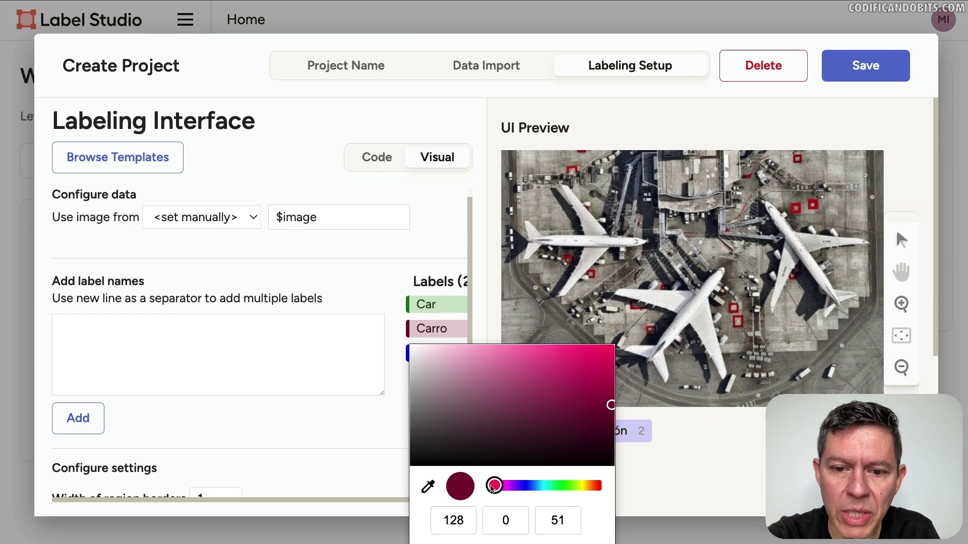
{"action": "left_click", "coordinate": [372, 429]}
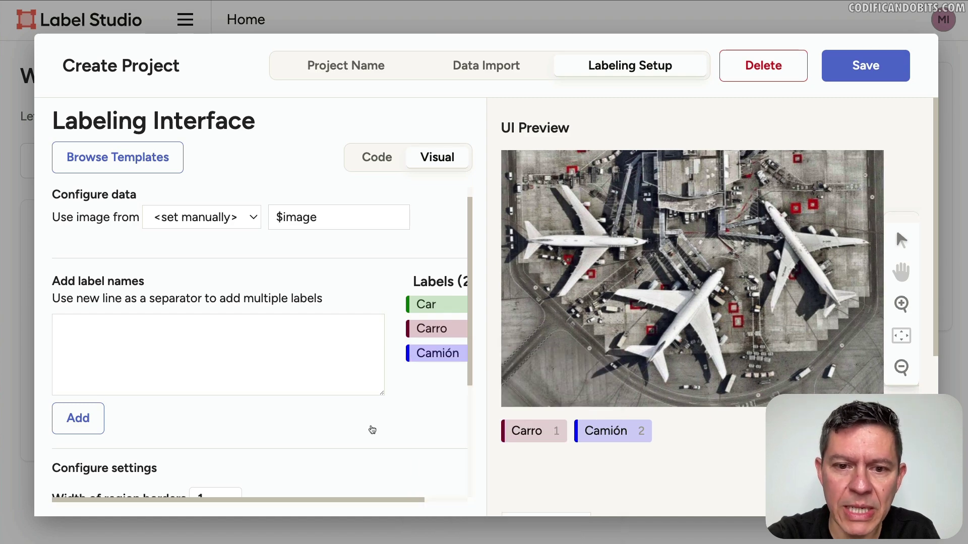
Set the Camión label's colour to yellow, #ffc800
{"action": "left_click", "coordinate": [445, 363]}
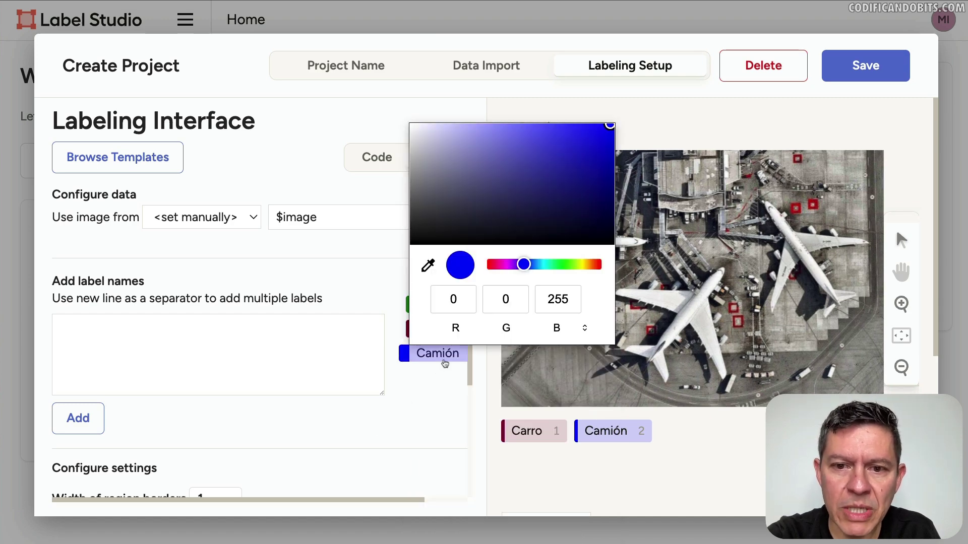
{"action": "left_click", "coordinate": [585, 264]}
{"action": "left_click", "coordinate": [439, 416]}
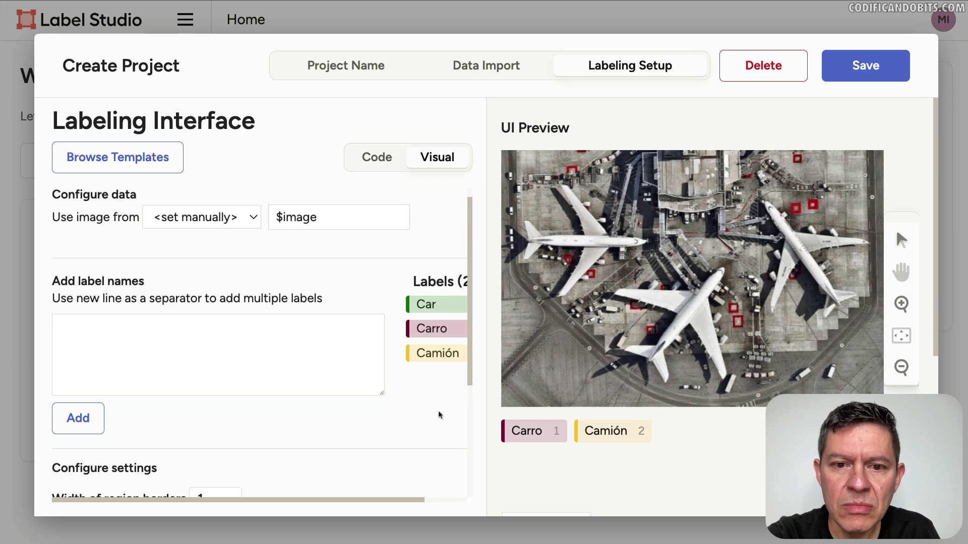
Try to delete the leftover Car label from the visual editor's label list
{"action": "scroll", "coordinate": [441, 411], "scroll_direction": "right", "scroll_amount": 2}
{"action": "scroll", "coordinate": [440, 411], "scroll_direction": "left", "scroll_amount": 2}
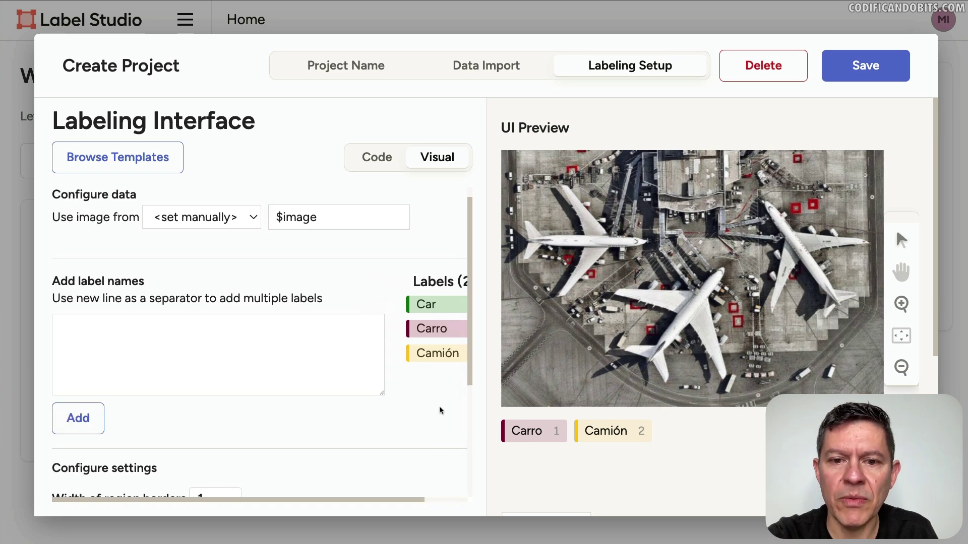
{"action": "scroll", "coordinate": [452, 391], "scroll_direction": "right", "scroll_amount": 2}
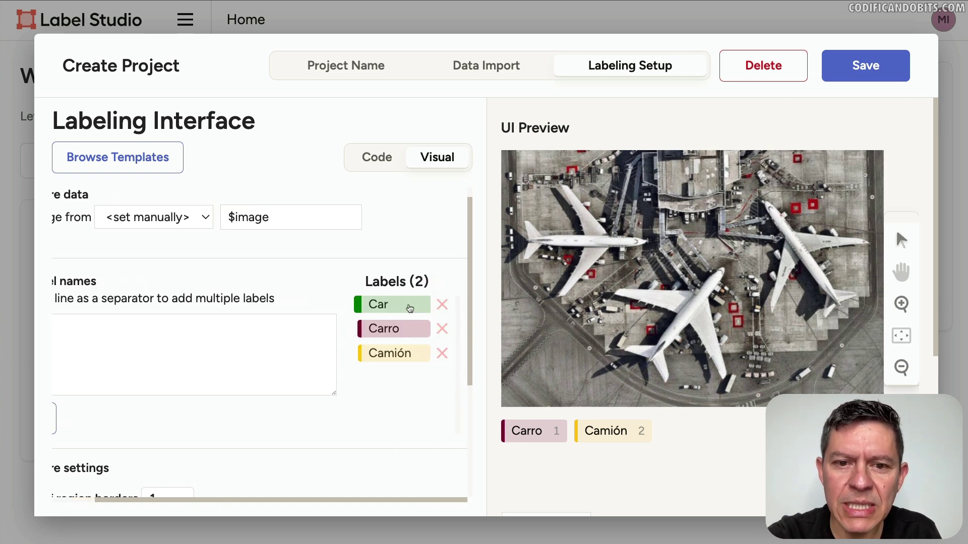
{"action": "left_click_drag", "start_coordinate": [411, 281], "coordinate": [429, 282]}
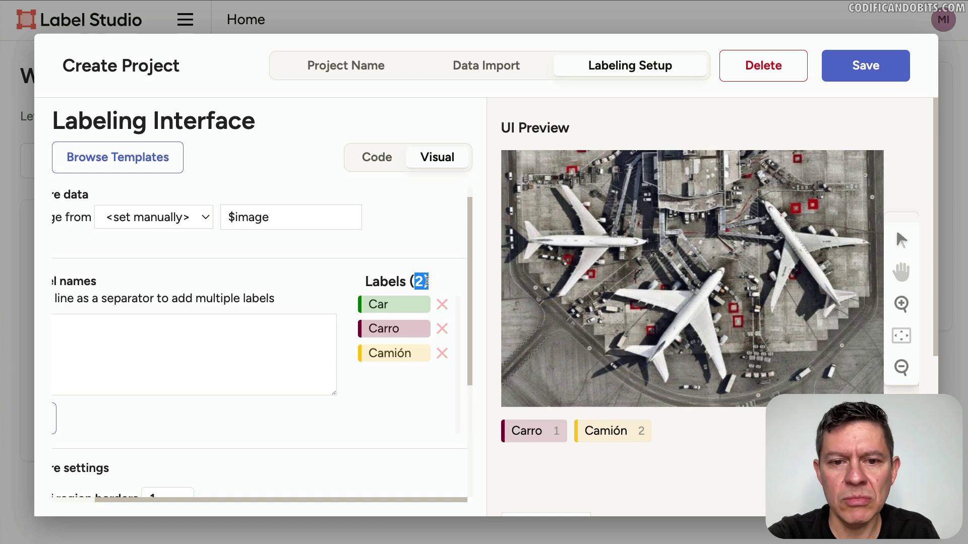
{"action": "left_click", "coordinate": [393, 308]}
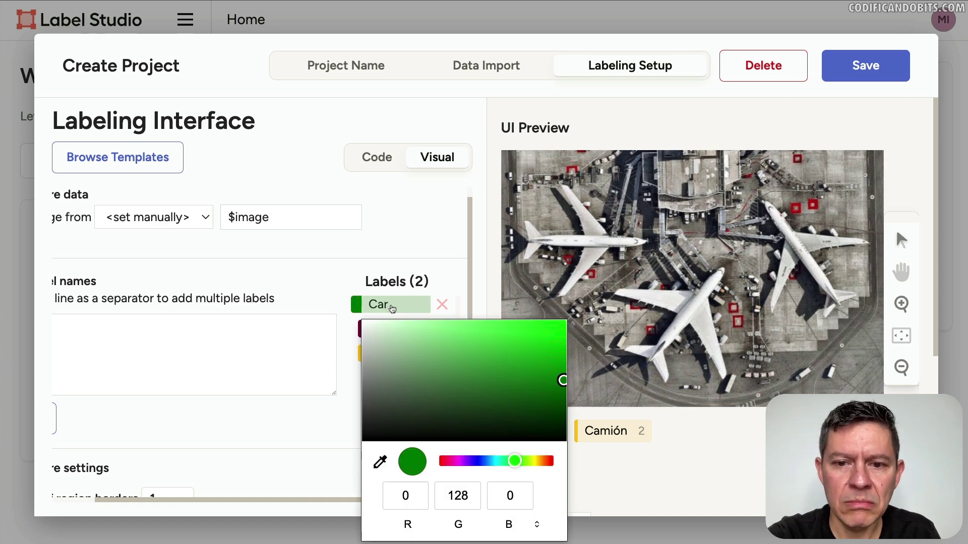
{"action": "left_click", "coordinate": [305, 372]}
{"action": "left_click", "coordinate": [444, 306]}
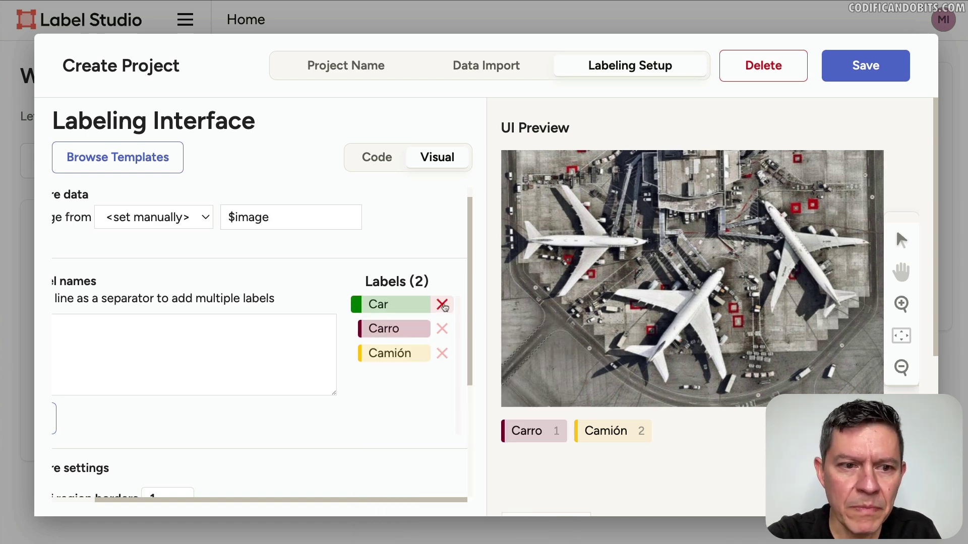
{"action": "scroll", "coordinate": [341, 371], "scroll_direction": "left", "scroll_amount": 2}
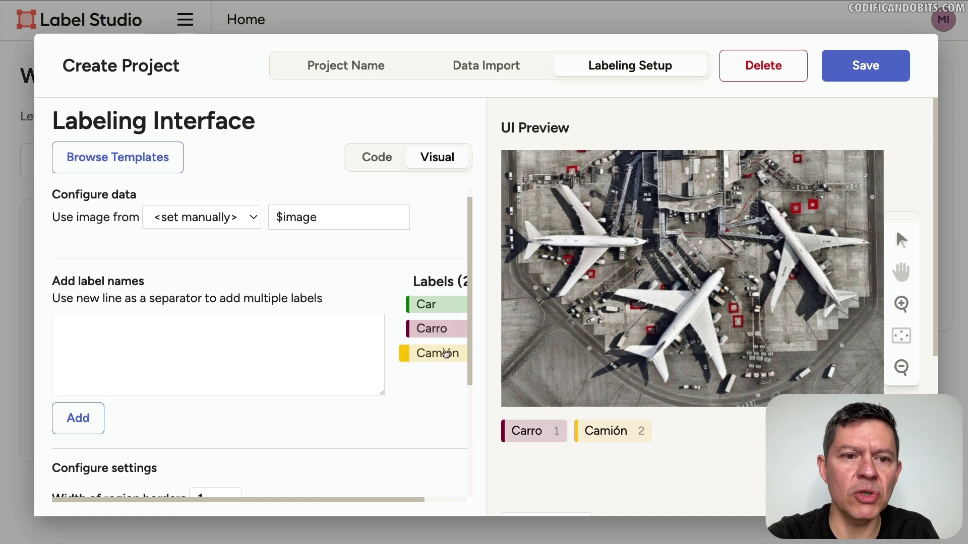
Check the label definitions in the code, the project name, the uploaded files and the remaining labeling interface settings
{"action": "left_click", "coordinate": [377, 162]}
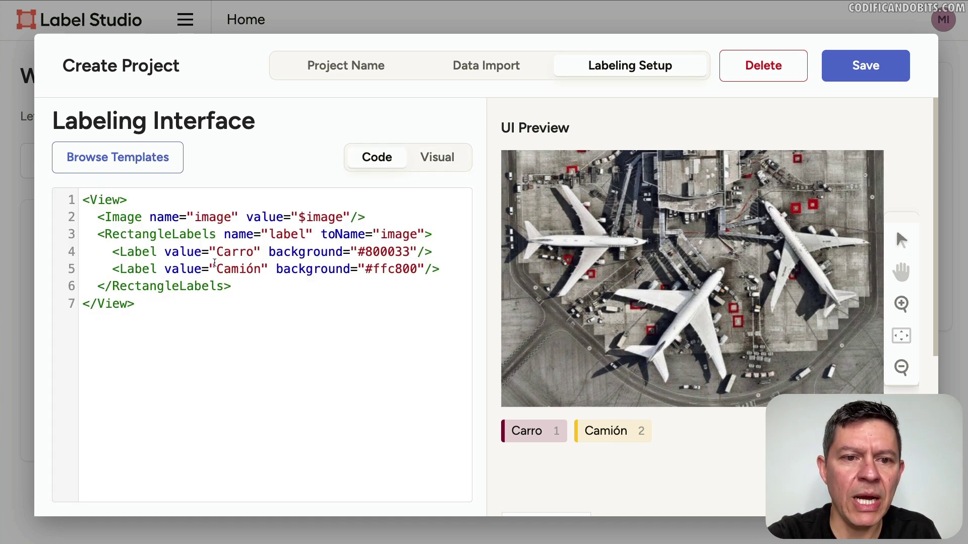
{"action": "left_click_drag", "start_coordinate": [218, 257], "coordinate": [253, 269]}
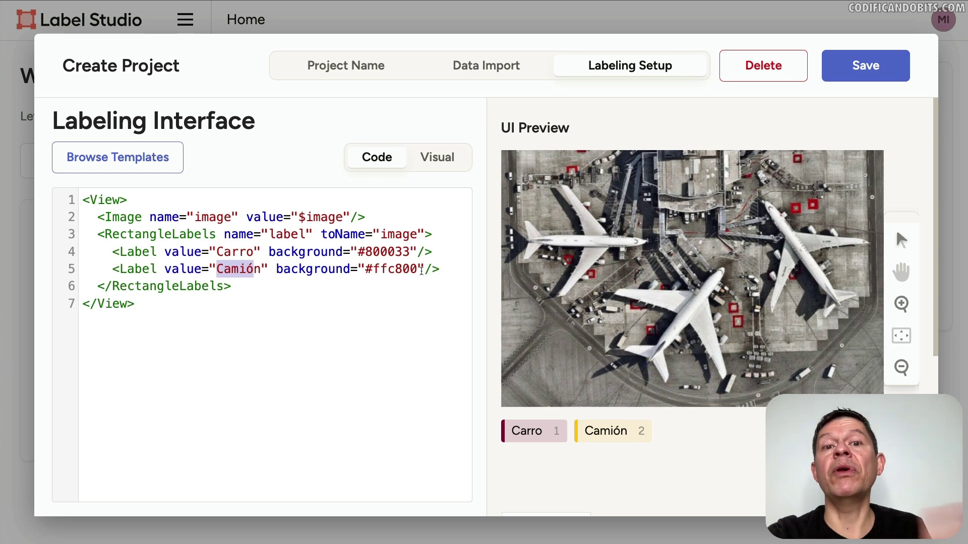
{"action": "left_click", "coordinate": [333, 69]}
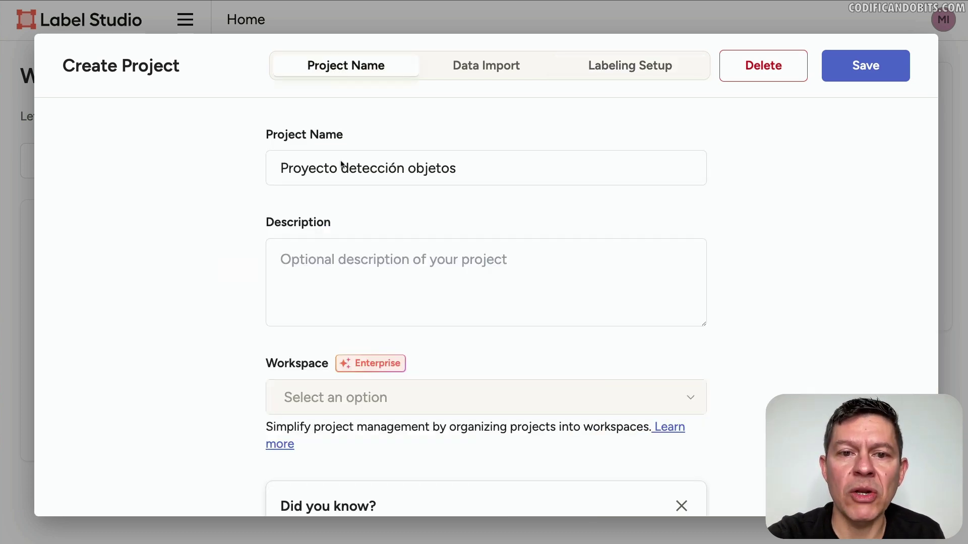
{"action": "left_click", "coordinate": [484, 69]}
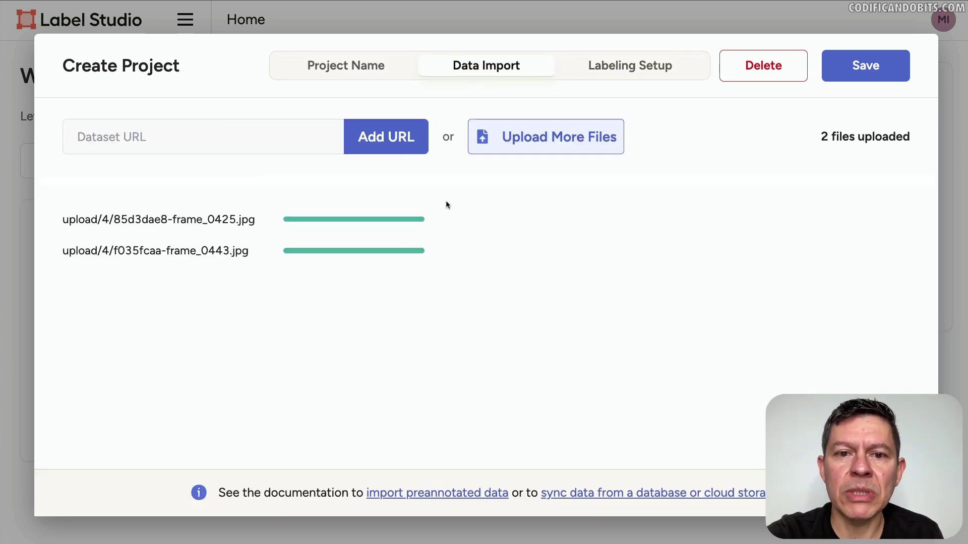
{"action": "left_click", "coordinate": [609, 76]}
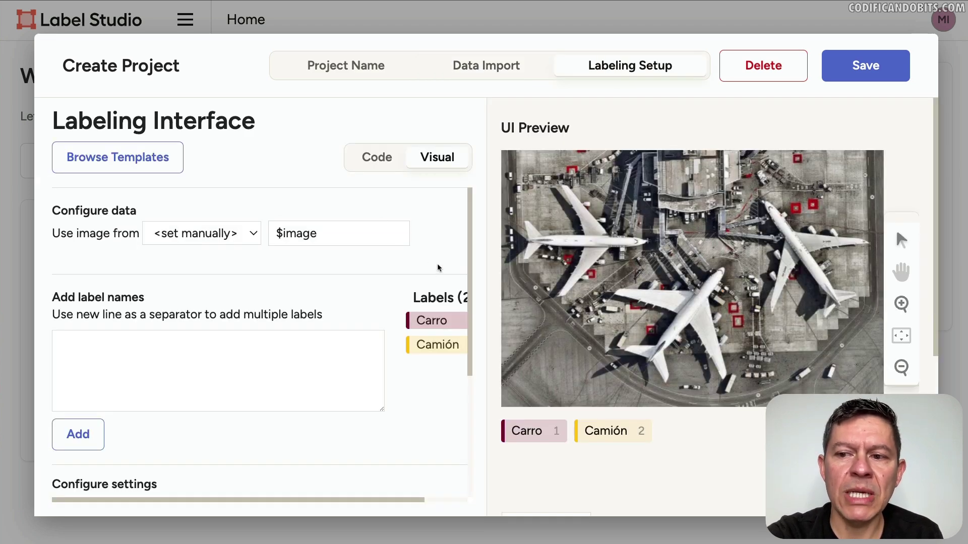
{"action": "scroll", "coordinate": [438, 268], "scroll_direction": "down", "scroll_amount": 4}
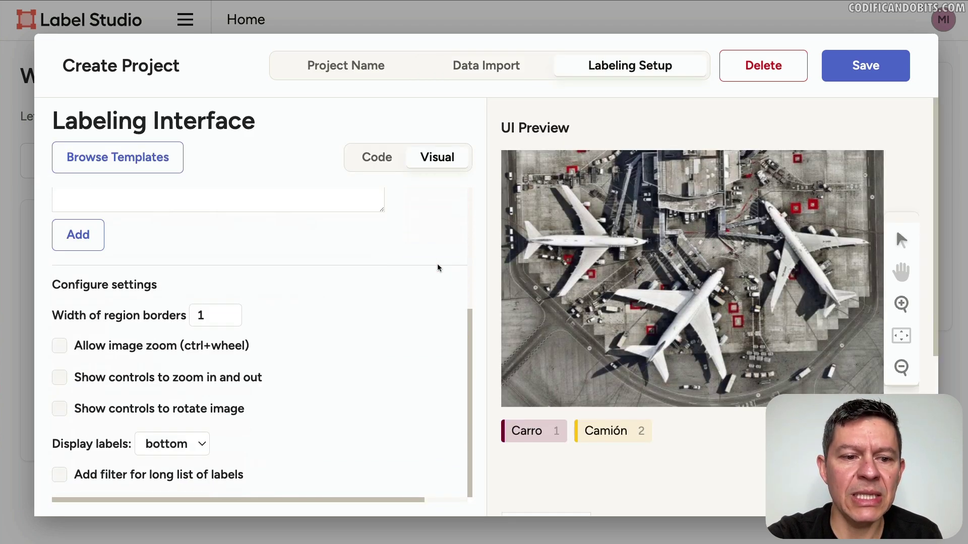
Save the project and open the first image task for labeling
{"action": "left_click", "coordinate": [865, 66]}
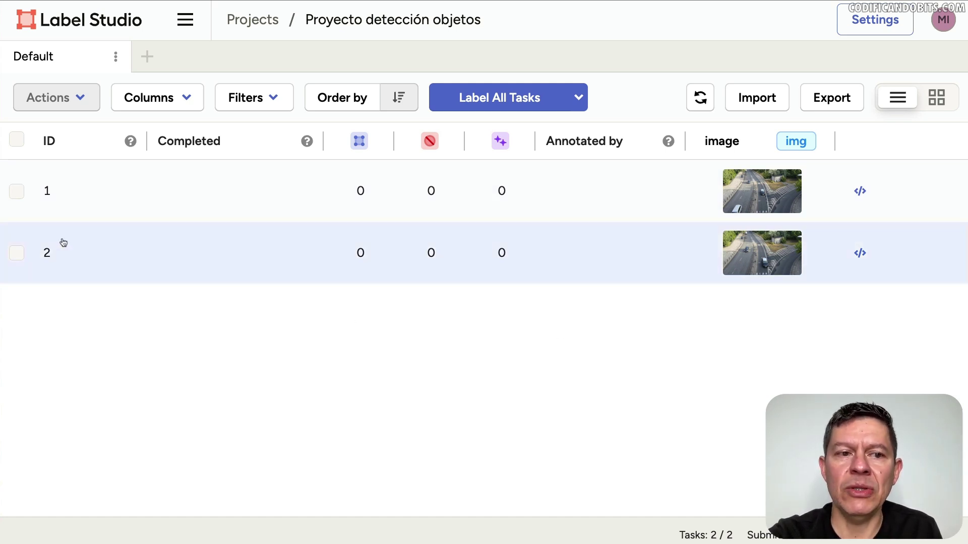
{"action": "left_click", "coordinate": [136, 186]}
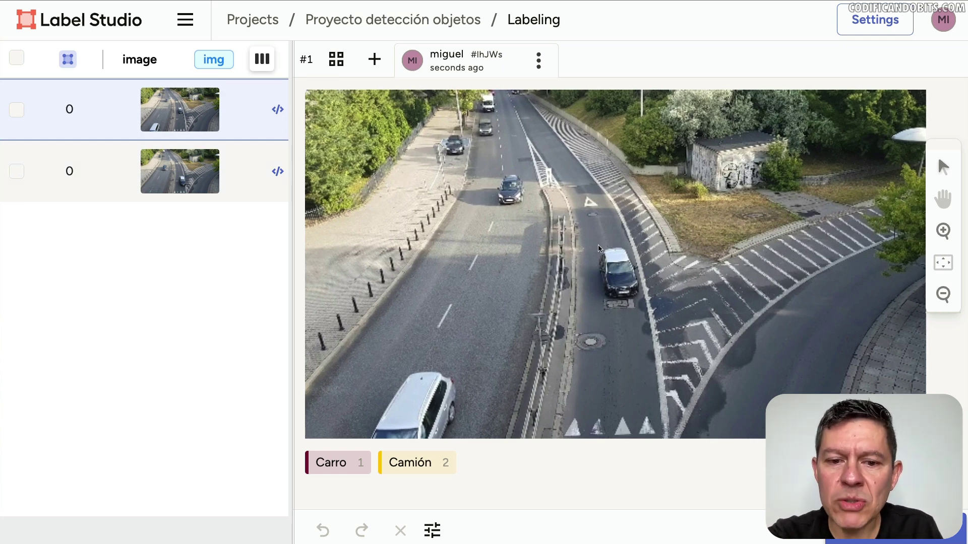
{"action": "scroll", "coordinate": [519, 470], "scroll_direction": "down", "scroll_amount": 1}
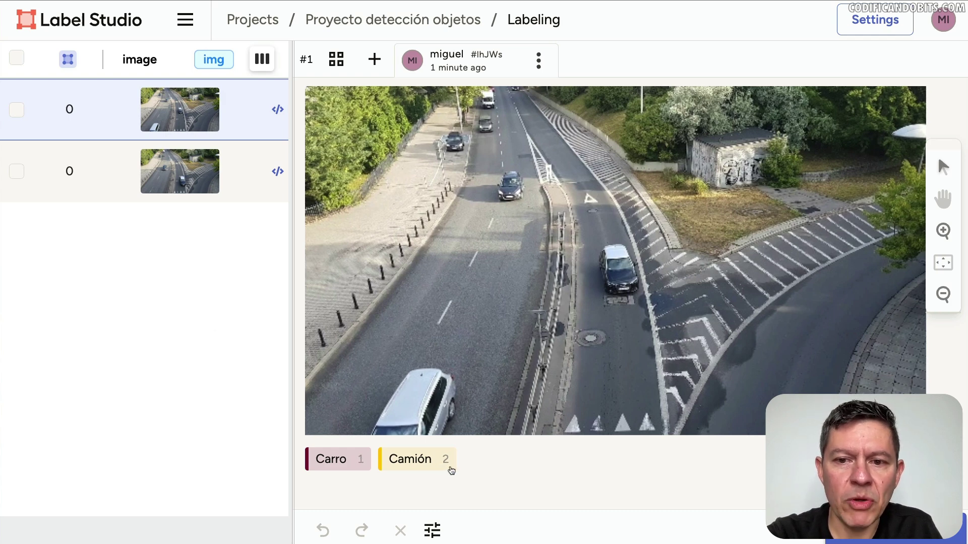
Review the labeling interface settings and the segmentation and global hotkeys, including the shortcut for submitting an annotation
{"action": "scroll", "coordinate": [464, 466], "scroll_direction": "down", "scroll_amount": 1}
{"action": "scroll", "coordinate": [467, 468], "scroll_direction": "down", "scroll_amount": 5}
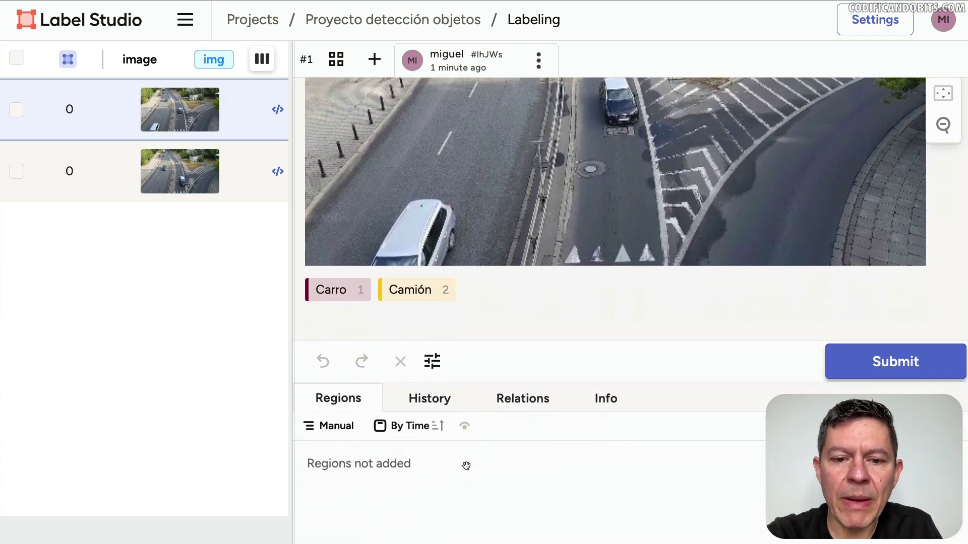
{"action": "left_click", "coordinate": [432, 315]}
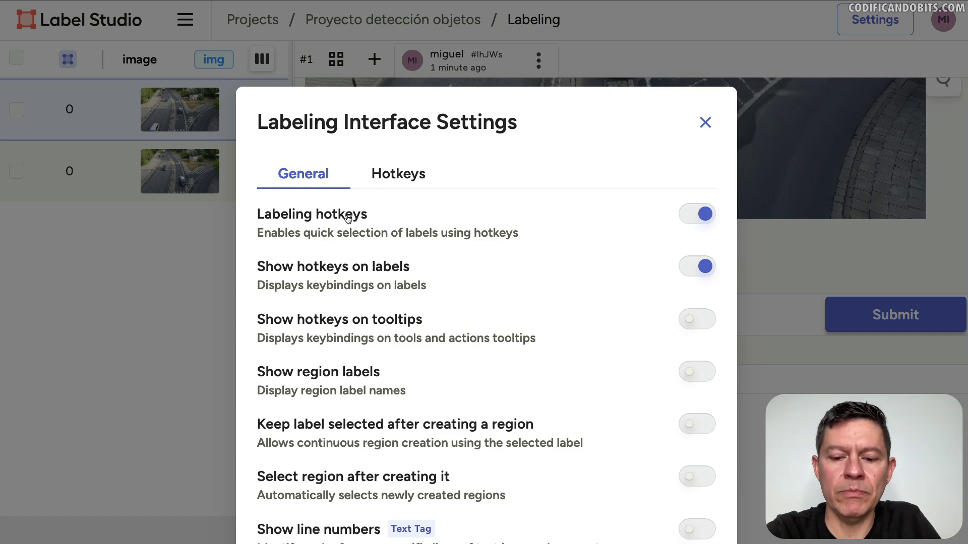
{"action": "scroll", "coordinate": [347, 218], "scroll_direction": "down", "scroll_amount": 3}
{"action": "scroll", "coordinate": [350, 216], "scroll_direction": "up", "scroll_amount": 3}
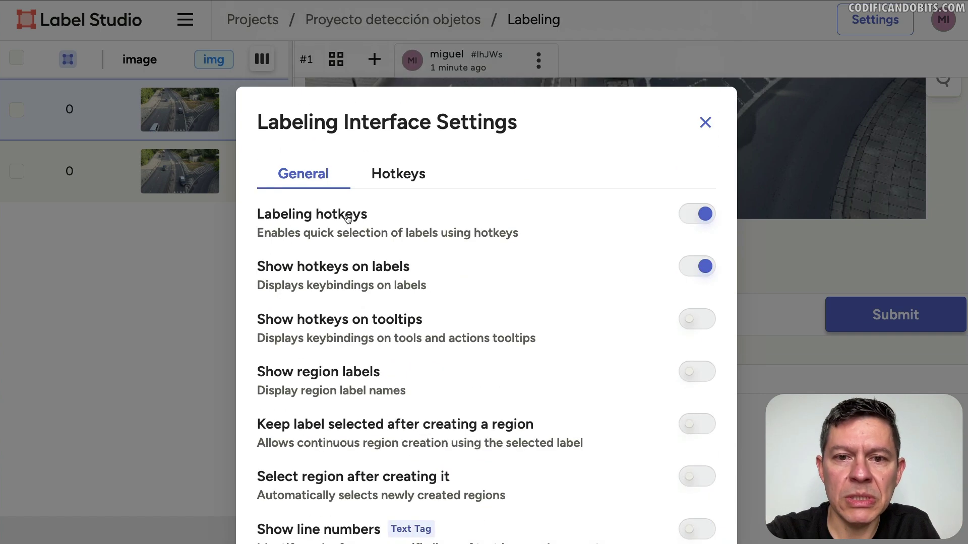
{"action": "left_click", "coordinate": [403, 176]}
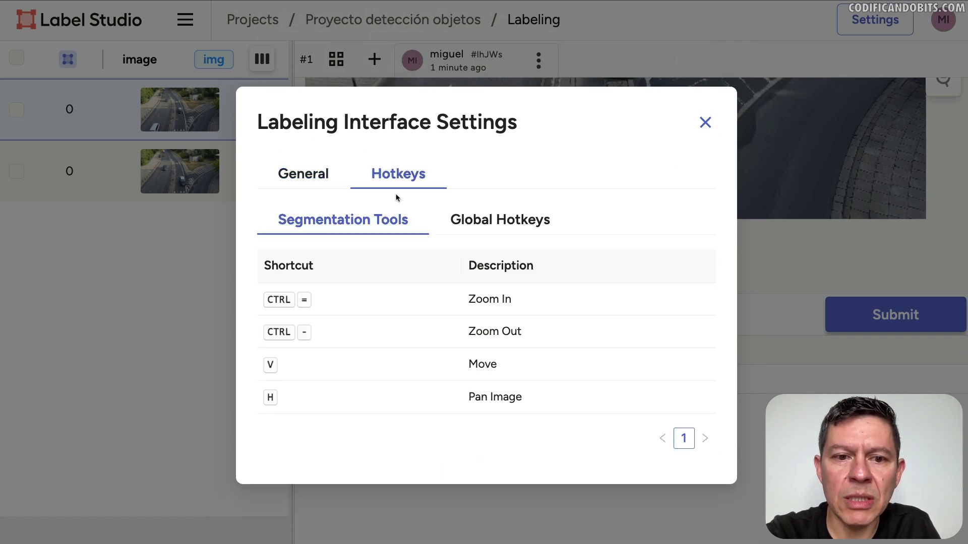
{"action": "left_click", "coordinate": [518, 220]}
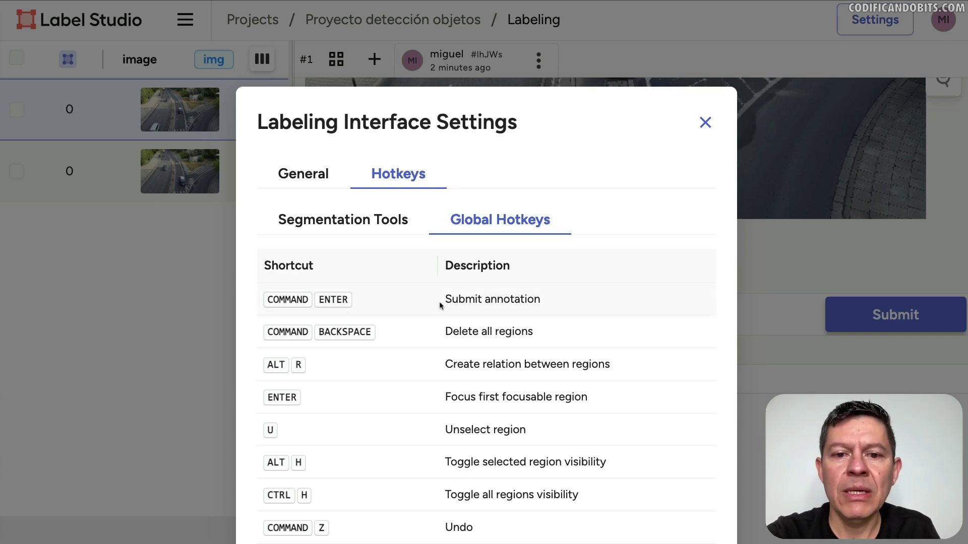
{"action": "left_click_drag", "start_coordinate": [444, 300], "coordinate": [562, 303]}
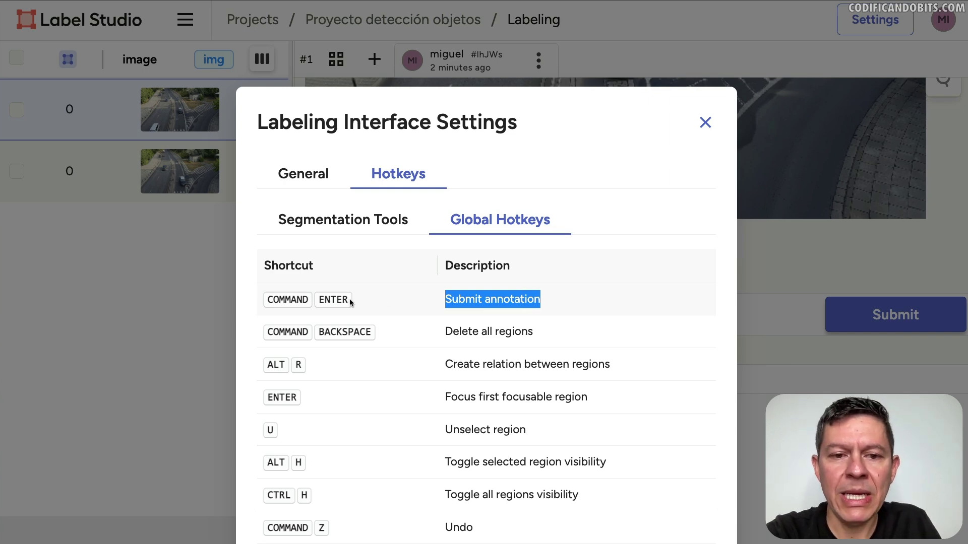
{"action": "left_click", "coordinate": [704, 125]}
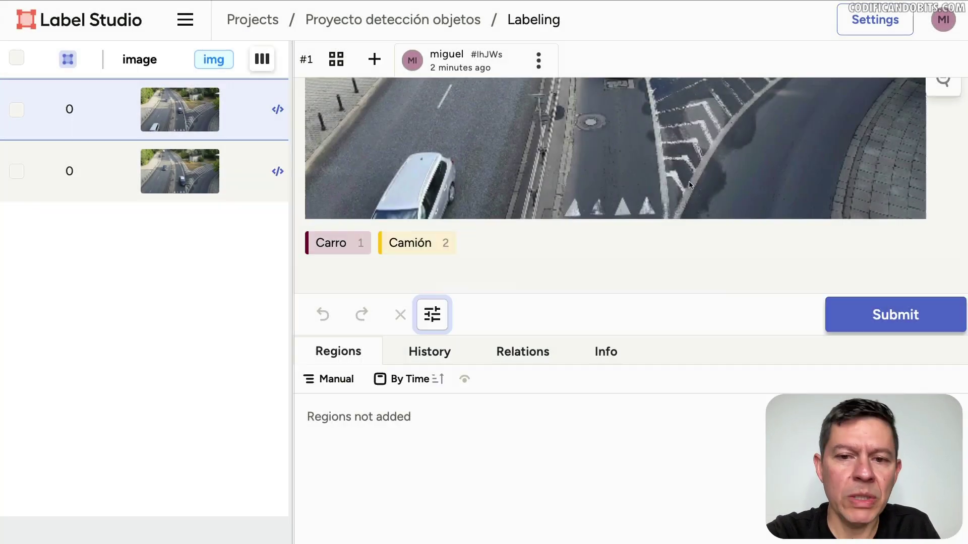
Draw a Camión bounding box around the white truck at the far end of the road and submit the annotation
{"action": "scroll", "coordinate": [704, 344], "scroll_direction": "up", "scroll_amount": 5}
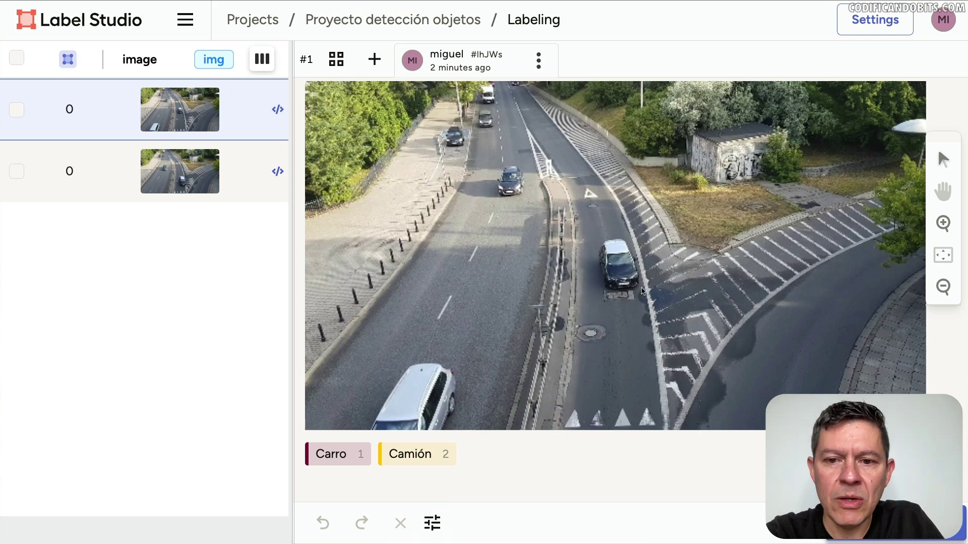
{"action": "key", "text": "1"}
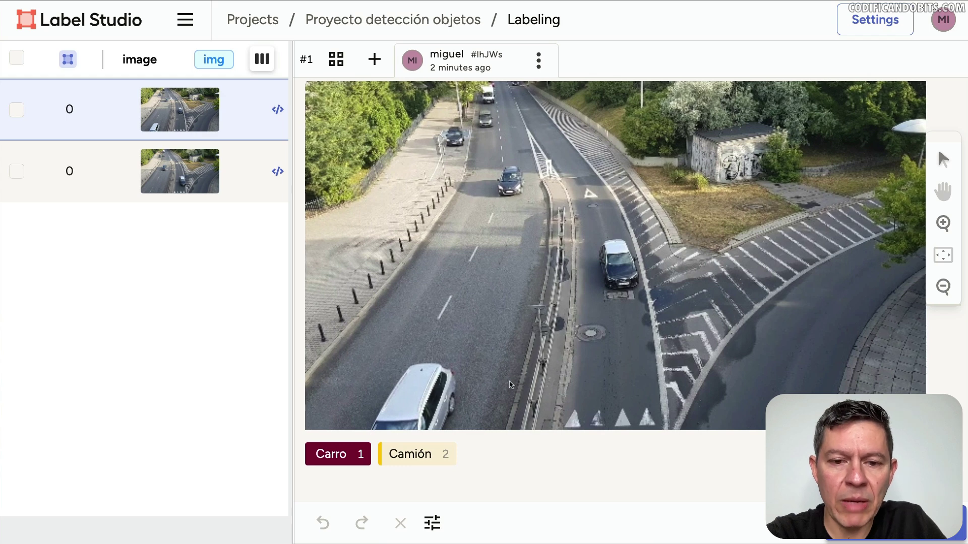
{"action": "left_click", "coordinate": [432, 460]}
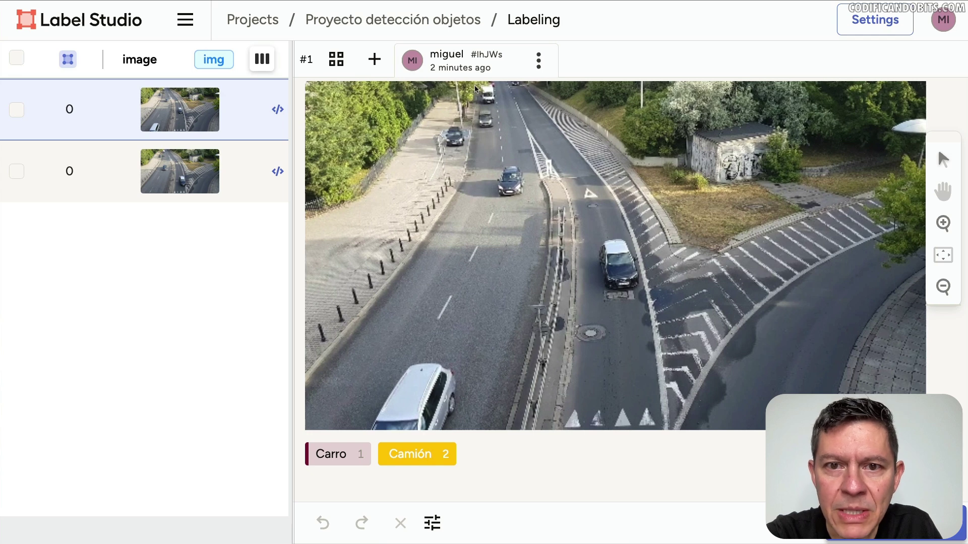
{"action": "left_click_drag", "start_coordinate": [475, 86], "coordinate": [499, 109]}
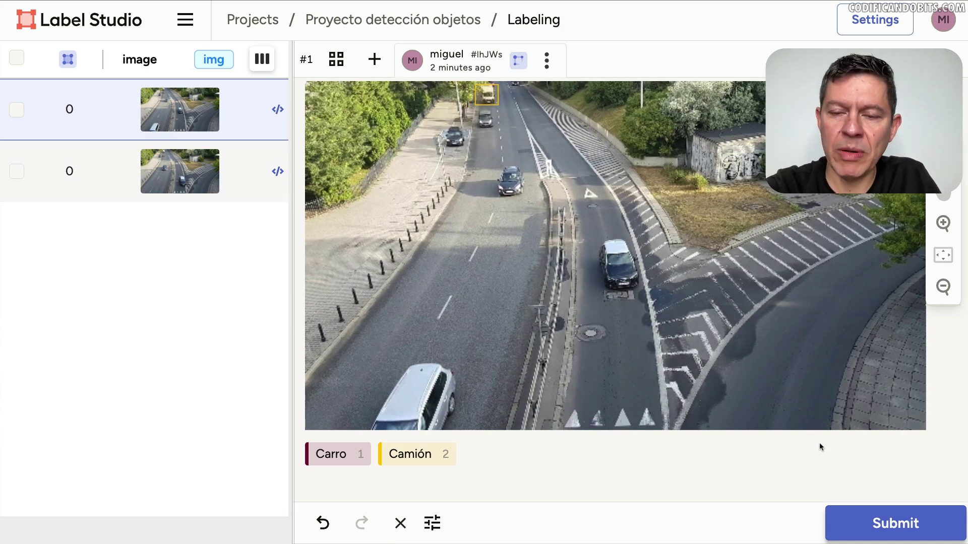
{"action": "key", "text": "ctrl+Return"}
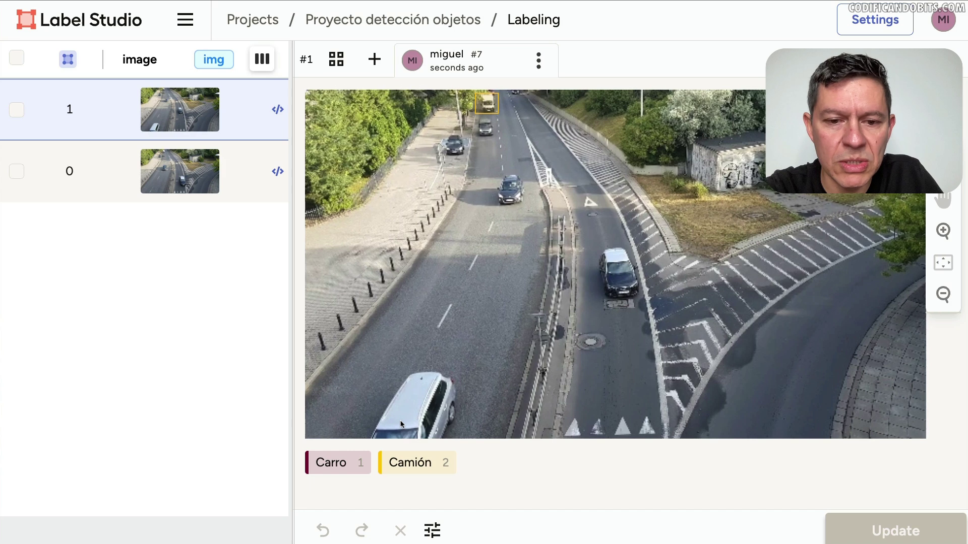
Draw Carro bounding boxes around the five cars in the first image and update its annotation
{"action": "left_click", "coordinate": [334, 462]}
{"action": "left_click_drag", "start_coordinate": [442, 132], "coordinate": [467, 157]}
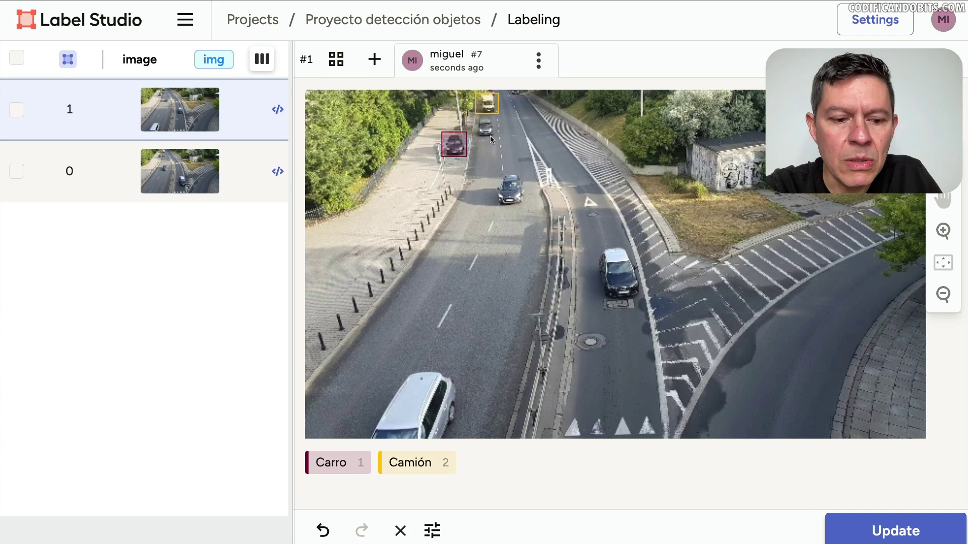
{"action": "key", "text": "1"}
{"action": "left_click_drag", "start_coordinate": [473, 119], "coordinate": [498, 134]}
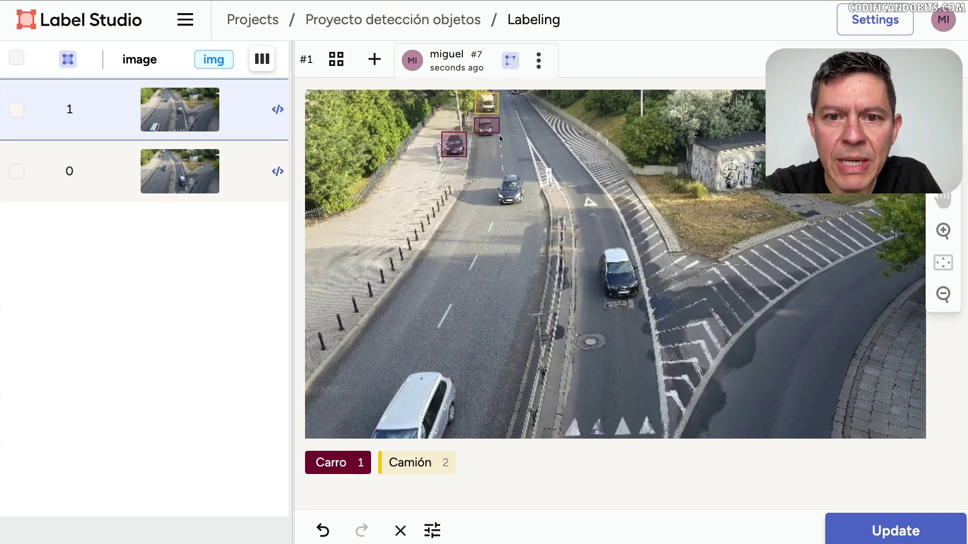
{"action": "key", "text": "1"}
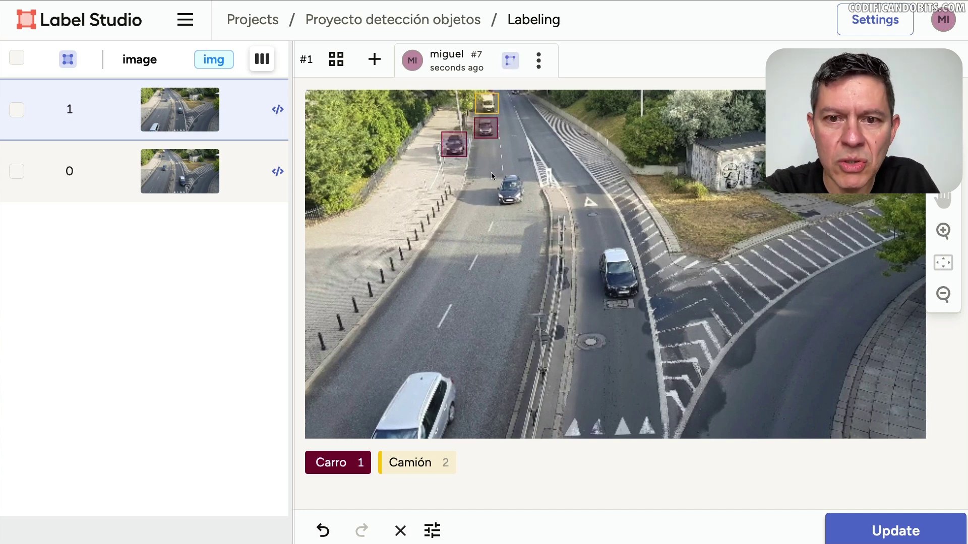
{"action": "left_click_drag", "start_coordinate": [491, 171], "coordinate": [527, 208]}
{"action": "key", "text": "1"}
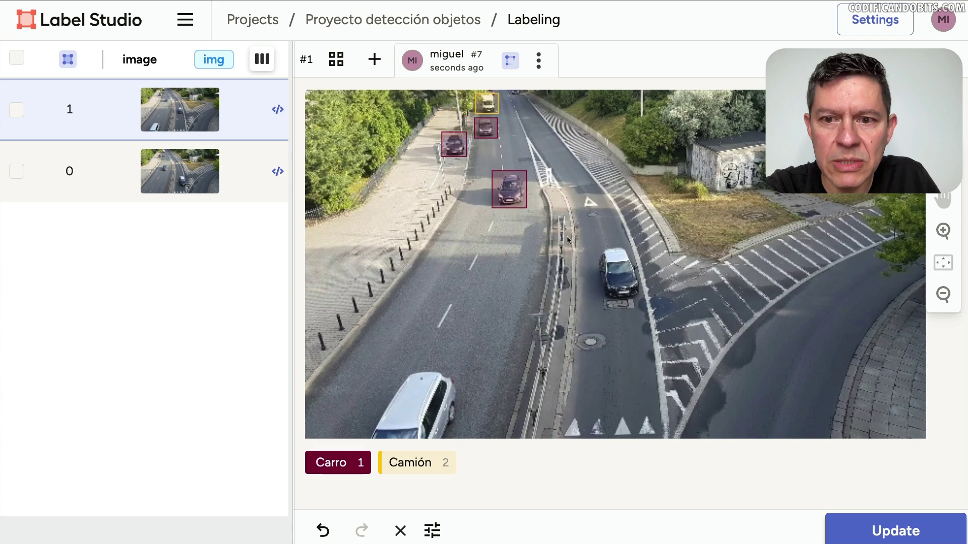
{"action": "left_click_drag", "start_coordinate": [592, 242], "coordinate": [643, 302]}
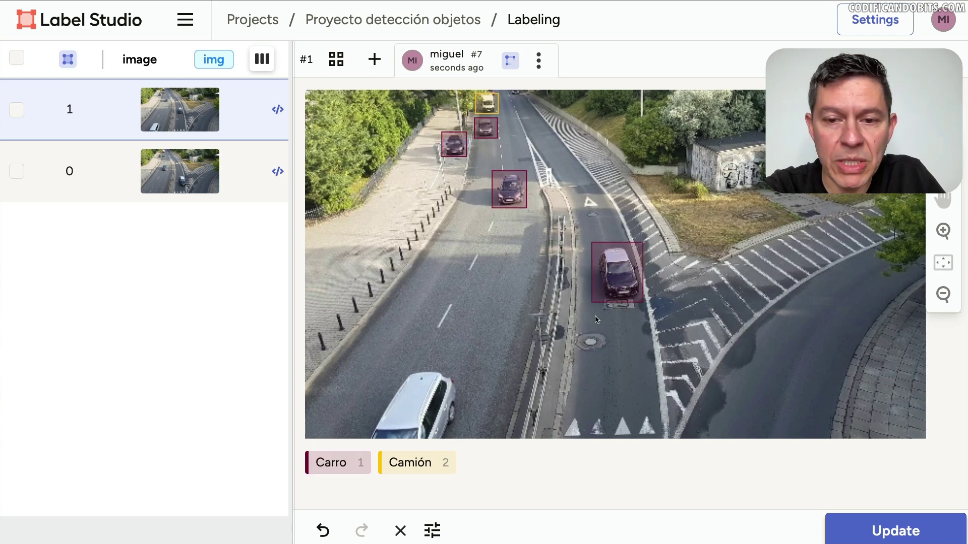
{"action": "key", "text": "1"}
{"action": "left_click_drag", "start_coordinate": [377, 386], "coordinate": [458, 440]}
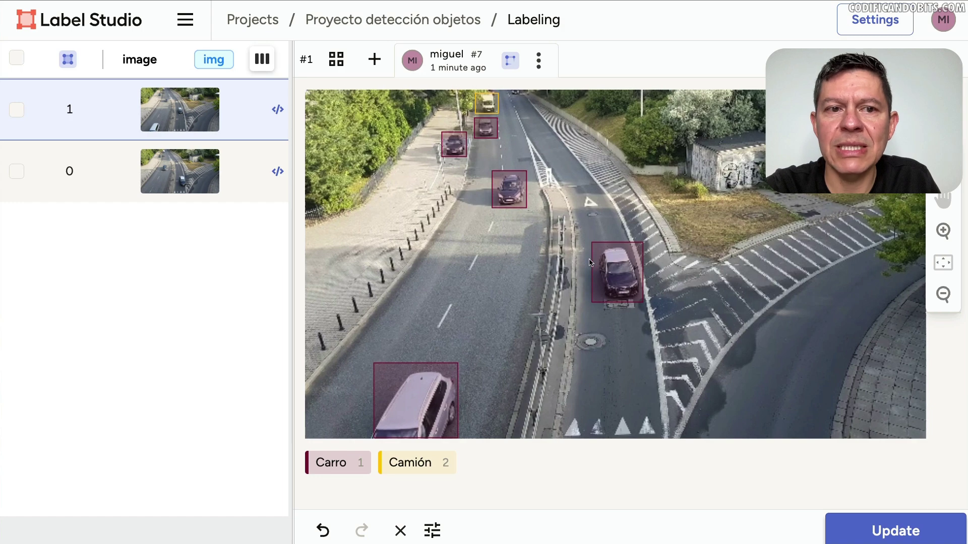
{"action": "key", "text": "ctrl+Return"}
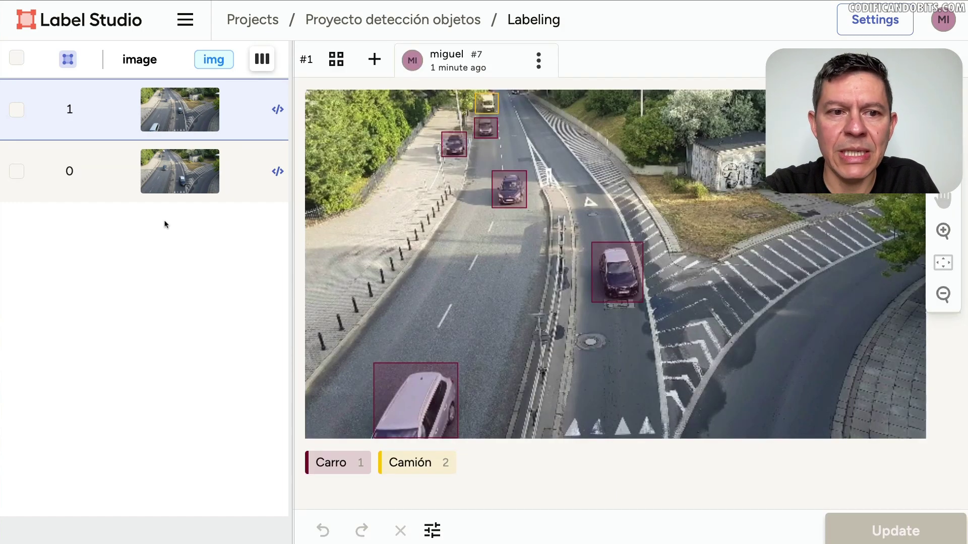
Open the second image's task and draw Carro bounding boxes around its four nearest cars
{"action": "left_click", "coordinate": [101, 187]}
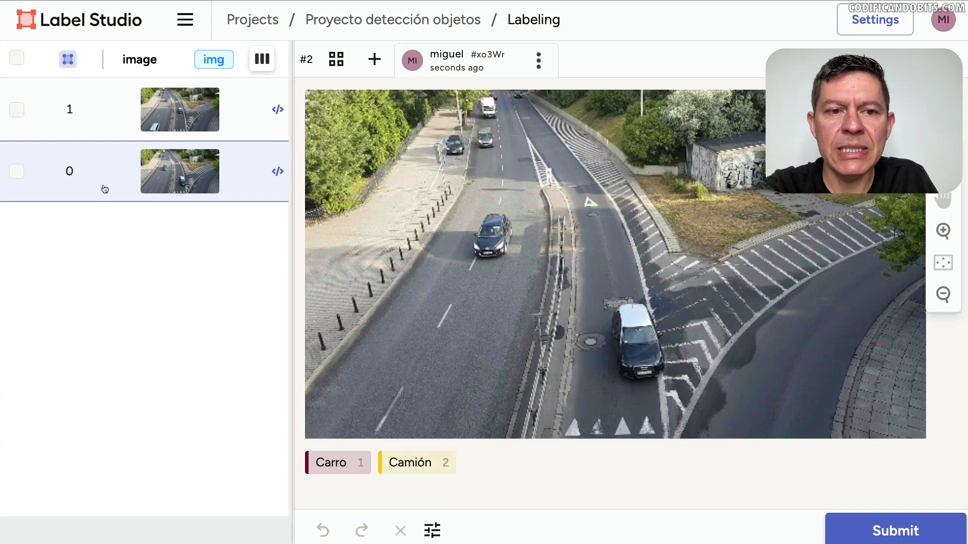
{"action": "left_click", "coordinate": [108, 111]}
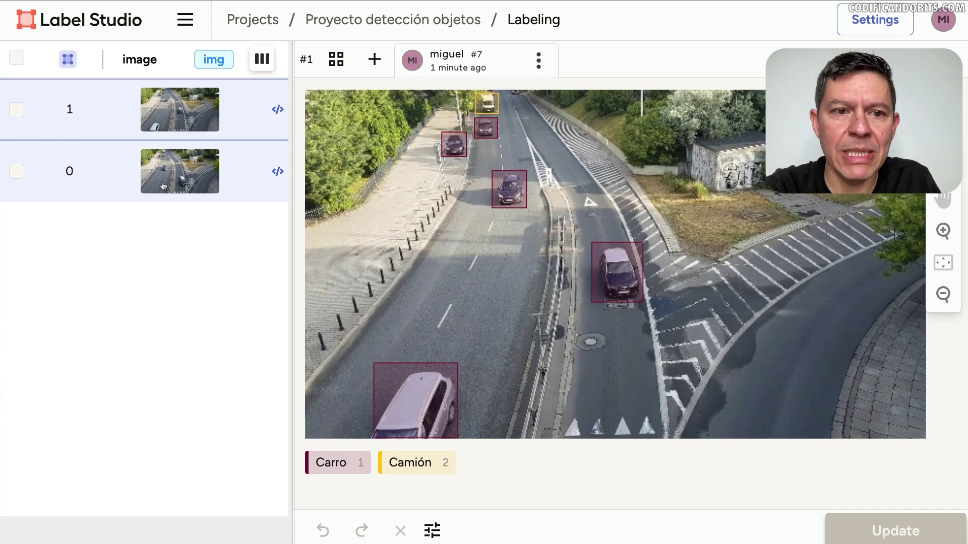
{"action": "left_click", "coordinate": [105, 183]}
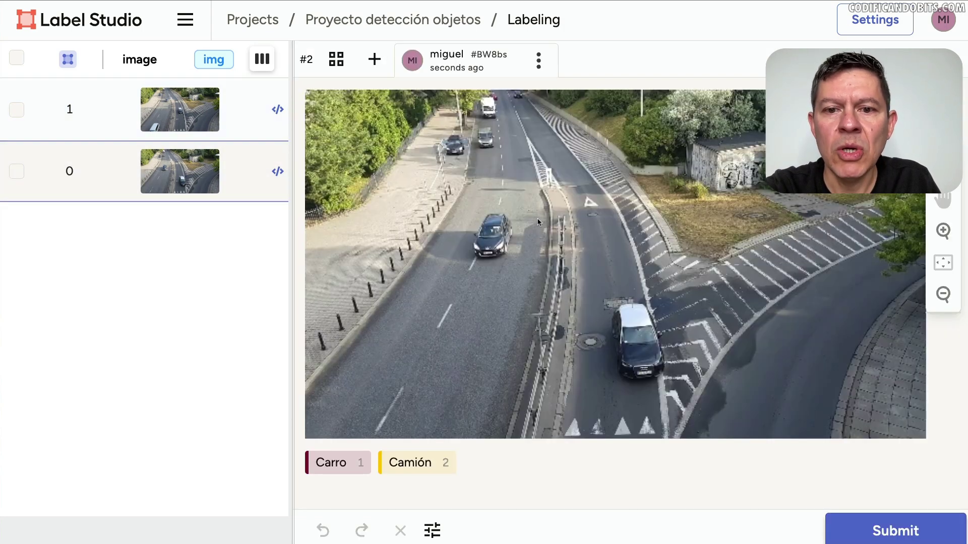
{"action": "key", "text": "1"}
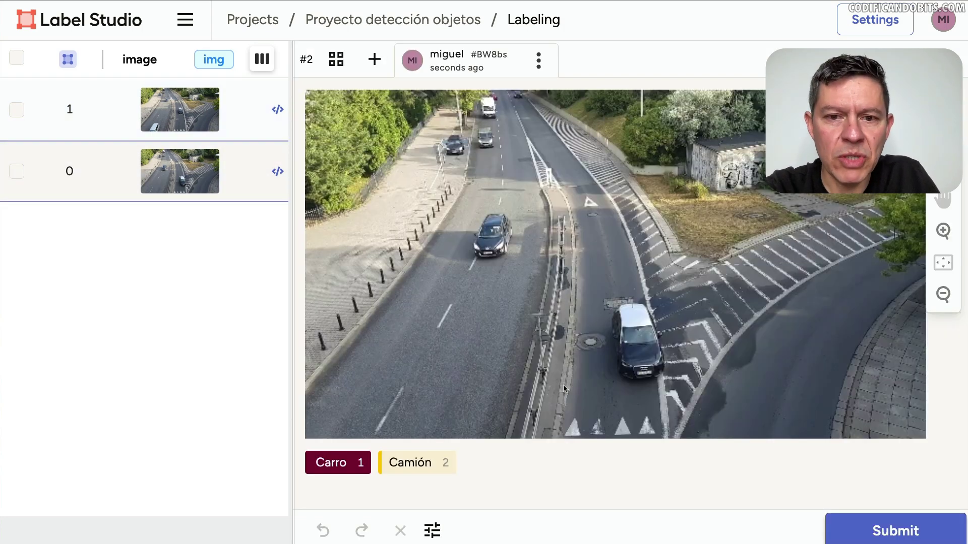
{"action": "left_click_drag", "start_coordinate": [466, 208], "coordinate": [524, 262]}
{"action": "key", "text": "1"}
{"action": "left_click_drag", "start_coordinate": [597, 293], "coordinate": [679, 385]}
{"action": "key", "text": "1"}
{"action": "left_click_drag", "start_coordinate": [440, 125], "coordinate": [460, 154]}
{"action": "key", "text": "1"}
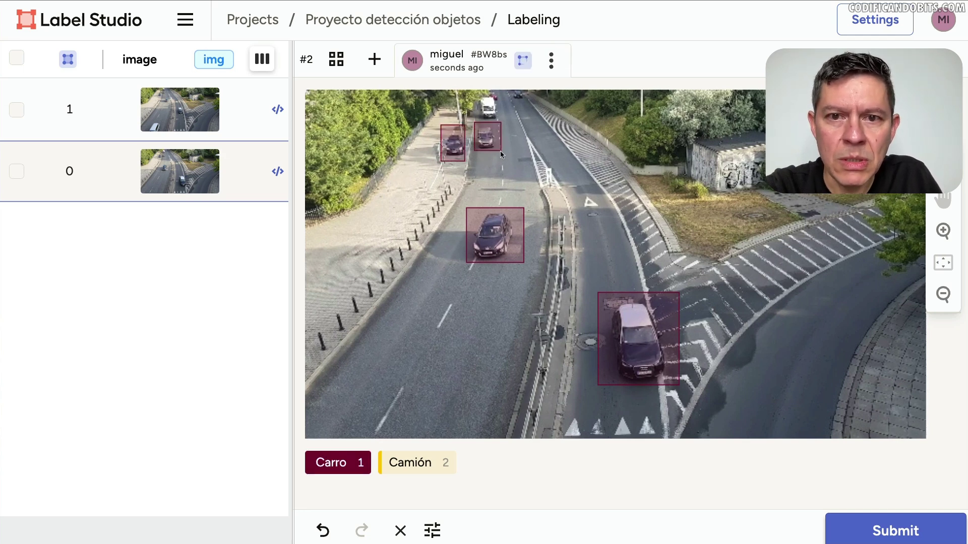
Add Carro bounding boxes around the two small distant cars at the upper edge of the second image
{"action": "key", "text": "1"}
{"action": "left_click_drag", "start_coordinate": [527, 100], "coordinate": [487, 95]}
{"action": "key", "text": "1"}
Draw a Camión bounding box around the white truck in the second image and submit the annotation
{"action": "key", "text": "2"}
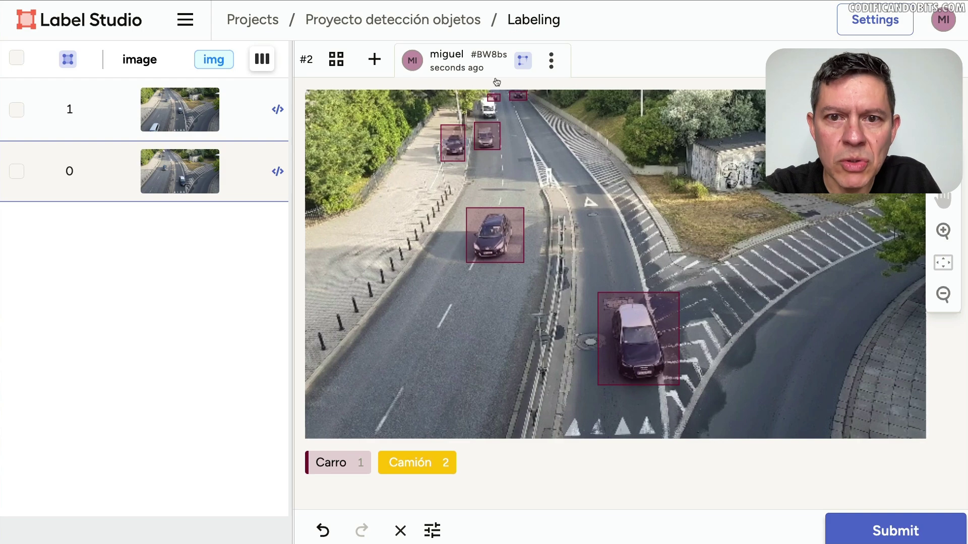
{"action": "left_click_drag", "start_coordinate": [473, 98], "coordinate": [498, 116]}
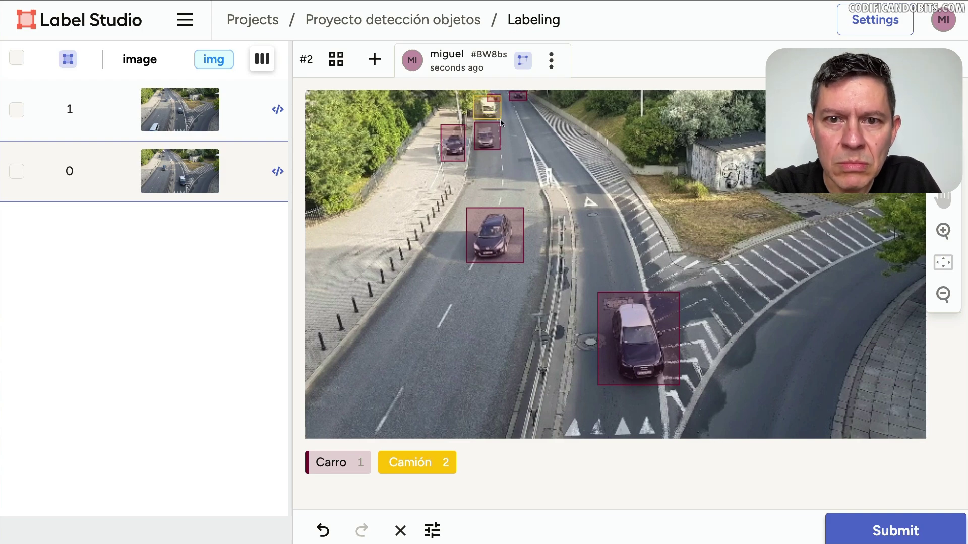
{"action": "left_click", "coordinate": [870, 528]}
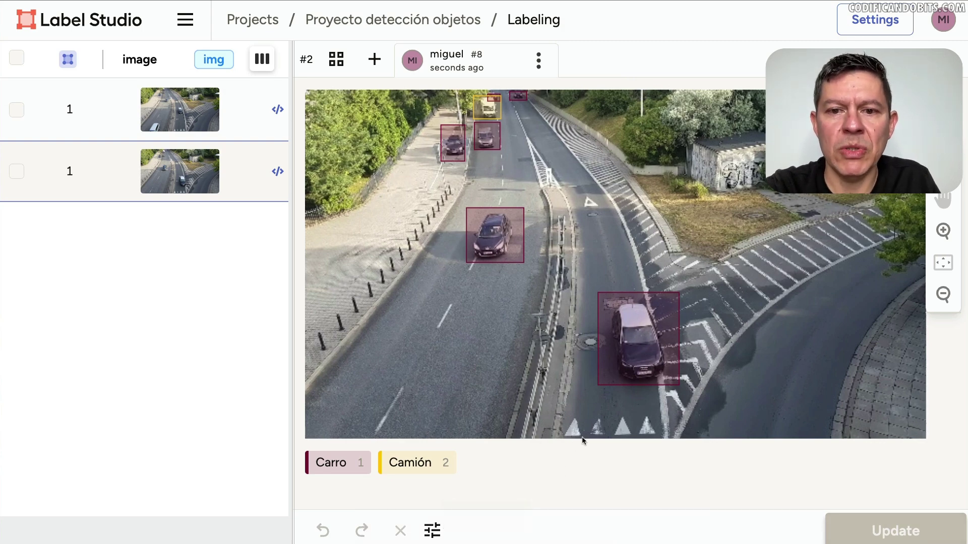
Reopen the first image's task and adjust the bounding box around the dark car in the middle of the road
{"action": "left_click", "coordinate": [113, 126]}
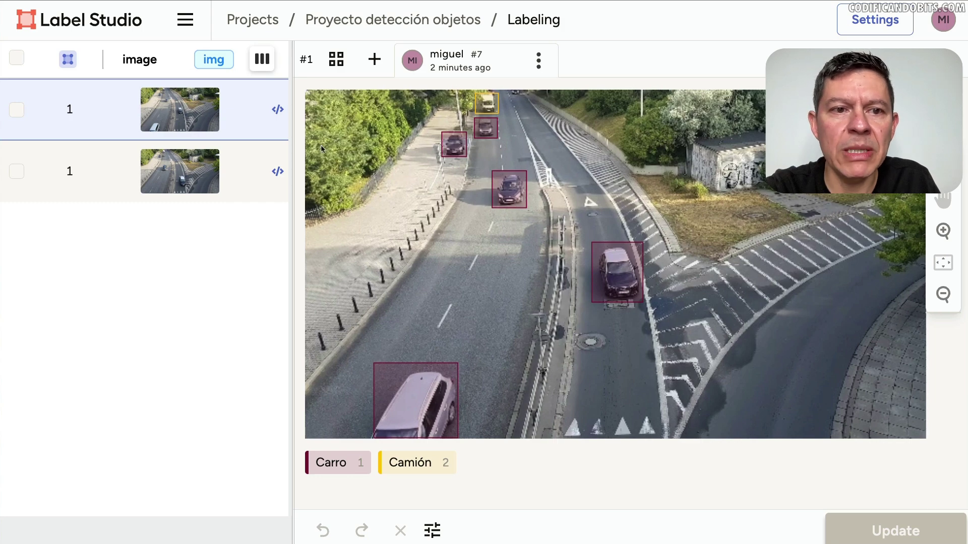
{"action": "left_click", "coordinate": [173, 116]}
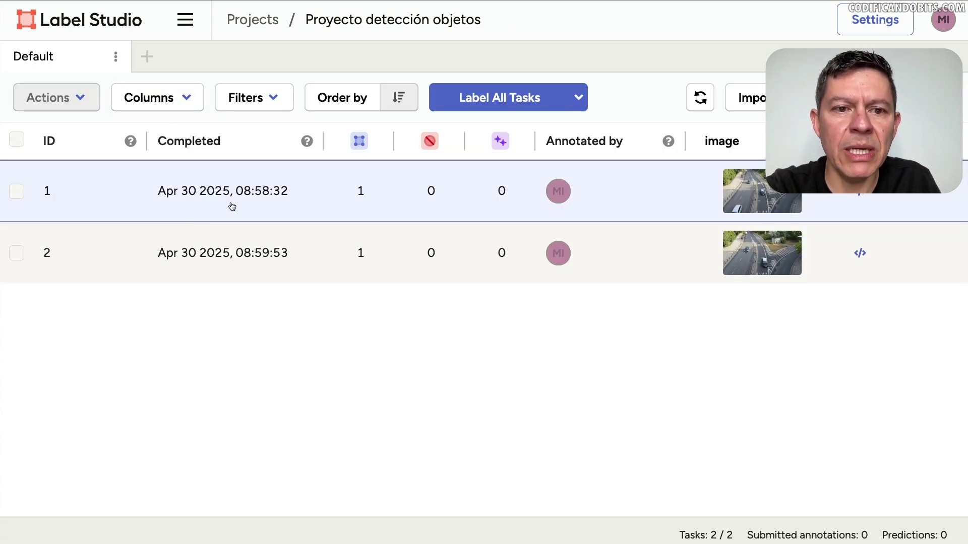
{"action": "left_click", "coordinate": [232, 207]}
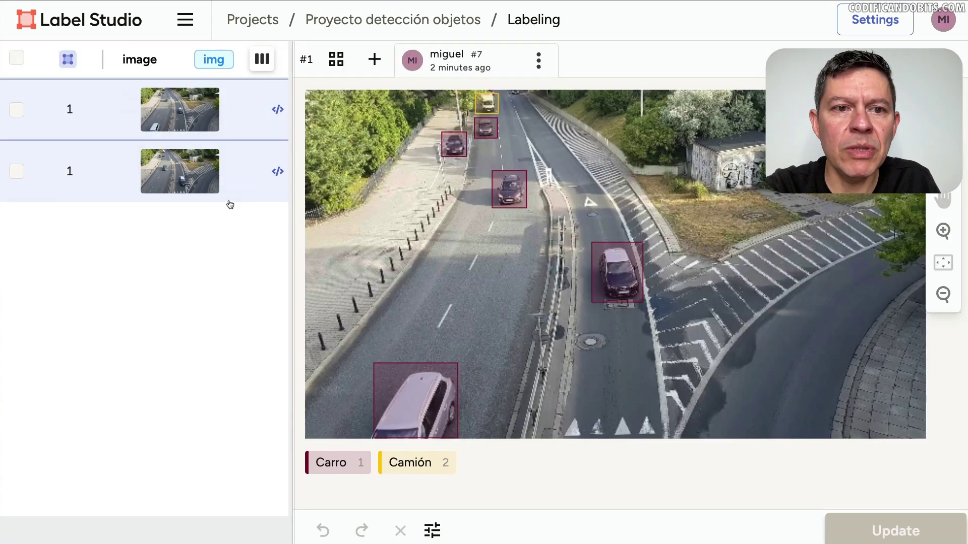
{"action": "left_click", "coordinate": [522, 208]}
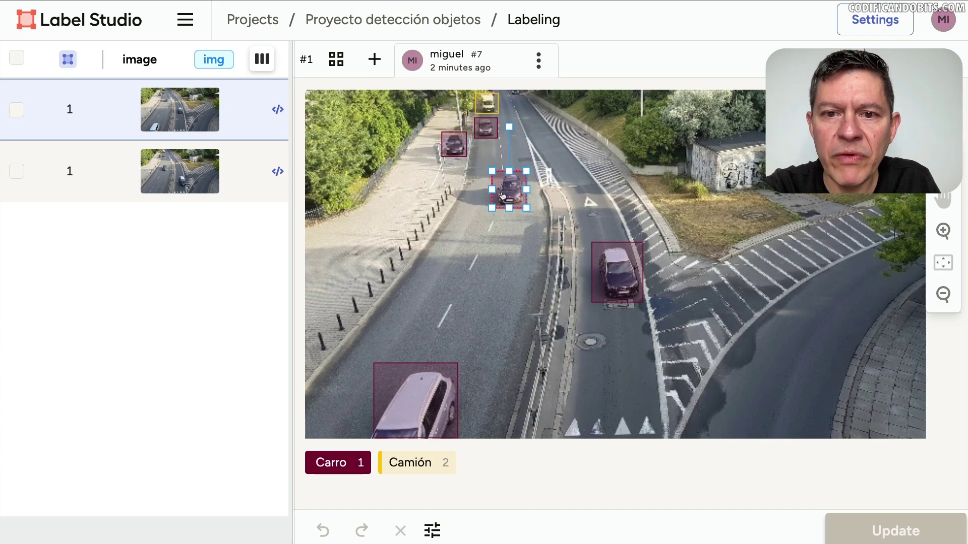
{"action": "mouse_move", "coordinate": [509, 208]}
{"action": "left_mouse_down"}
{"action": "mouse_move", "coordinate": [509, 225]}
{"action": "mouse_move", "coordinate": [494, 190]}
{"action": "mouse_move", "coordinate": [521, 167]}
{"action": "mouse_move", "coordinate": [515, 185]}
{"action": "left_mouse_up"}
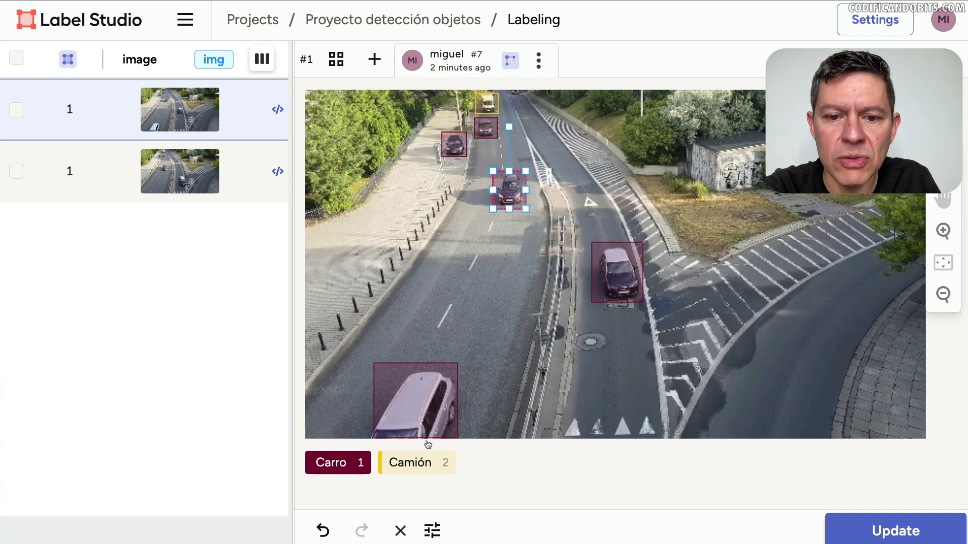
Switch the selected car box's label to Camión and back to Carro
{"action": "left_click", "coordinate": [424, 470]}
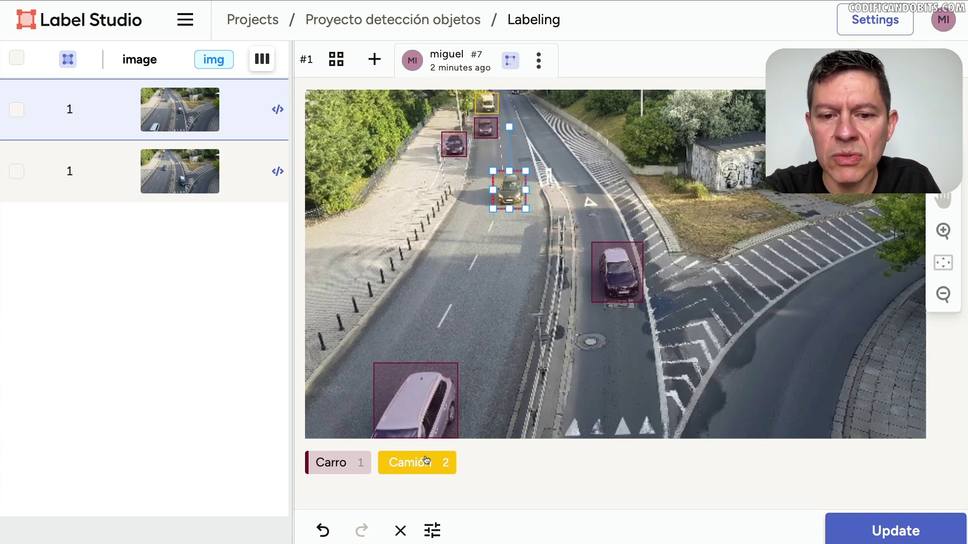
{"action": "key", "text": "1"}
{"action": "left_click", "coordinate": [400, 472]}
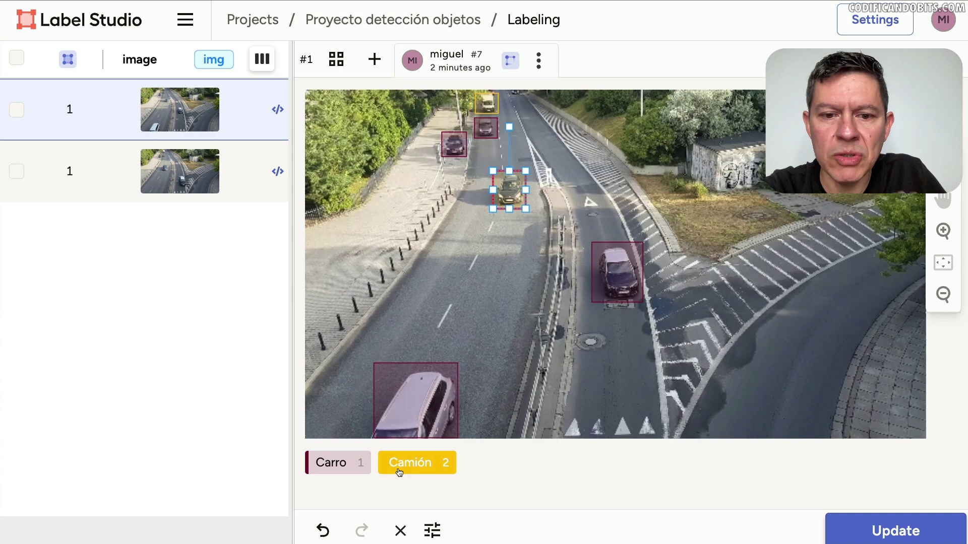
{"action": "left_click", "coordinate": [366, 474]}
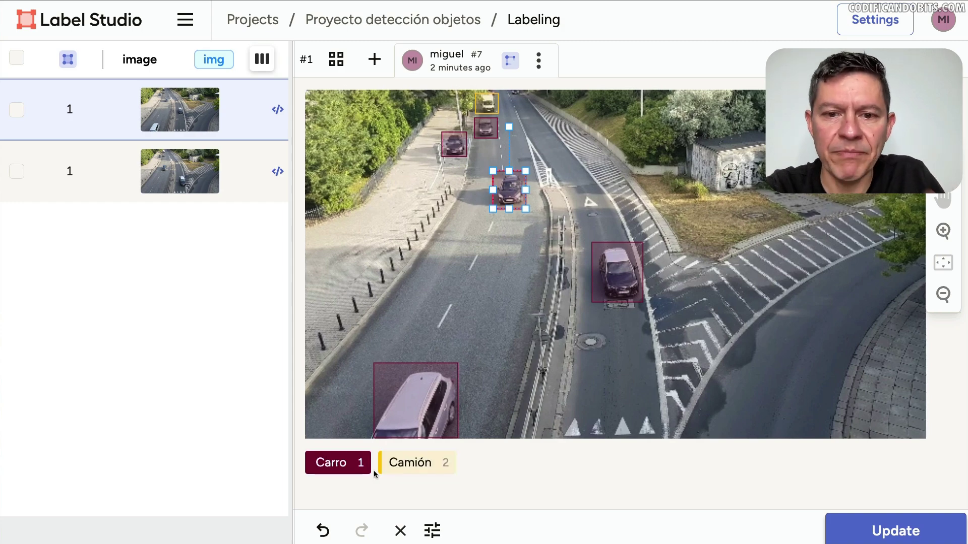
Update the first image's annotation with the corrected car box and return to the project's task list
{"action": "left_click", "coordinate": [904, 530]}
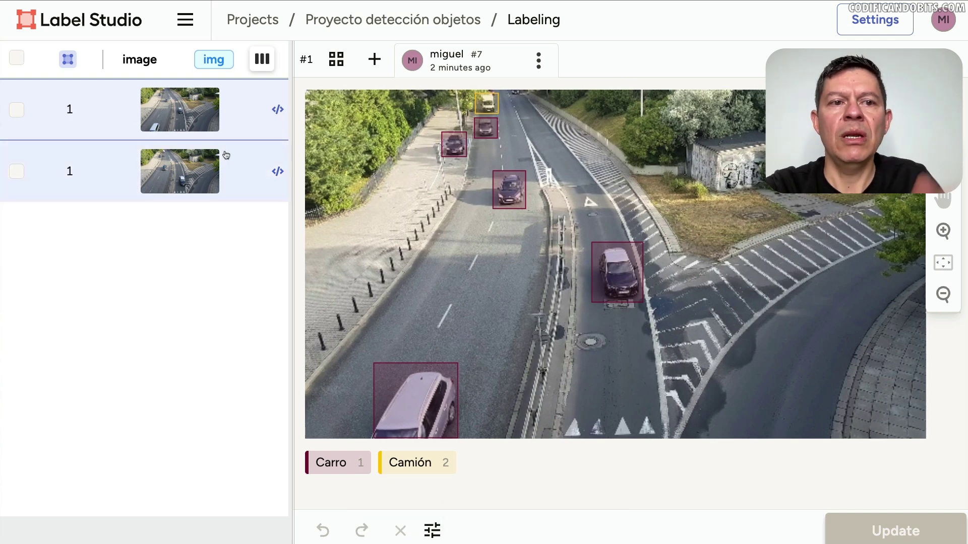
{"action": "left_click", "coordinate": [426, 19]}
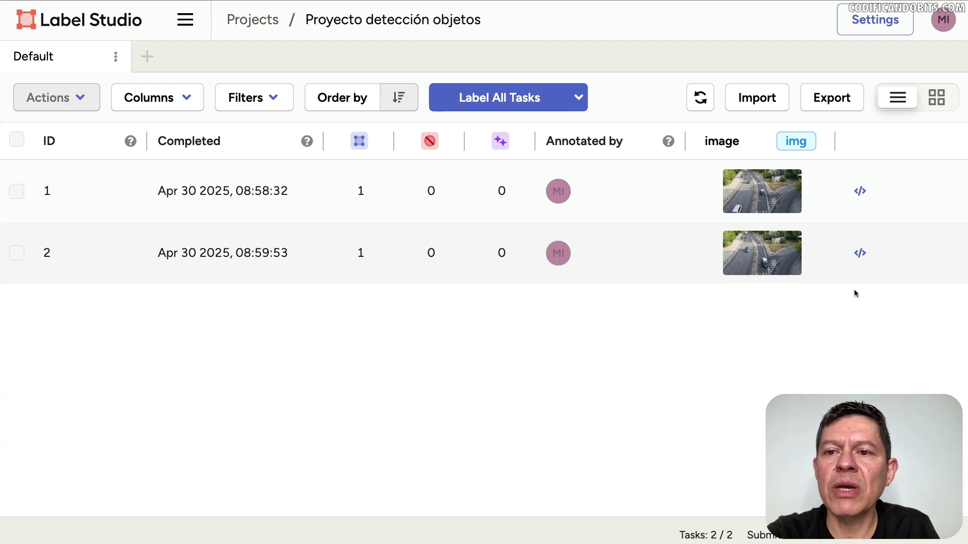
Open the project's data export options and review the available dataset formats, including the ones for object detection
{"action": "left_click", "coordinate": [837, 98]}
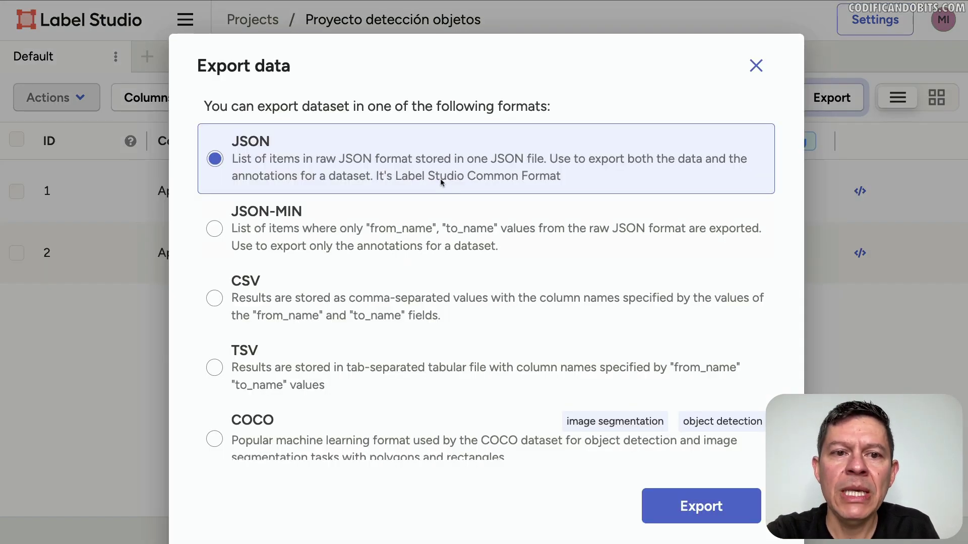
{"action": "scroll", "coordinate": [567, 276], "scroll_direction": "down", "scroll_amount": 1}
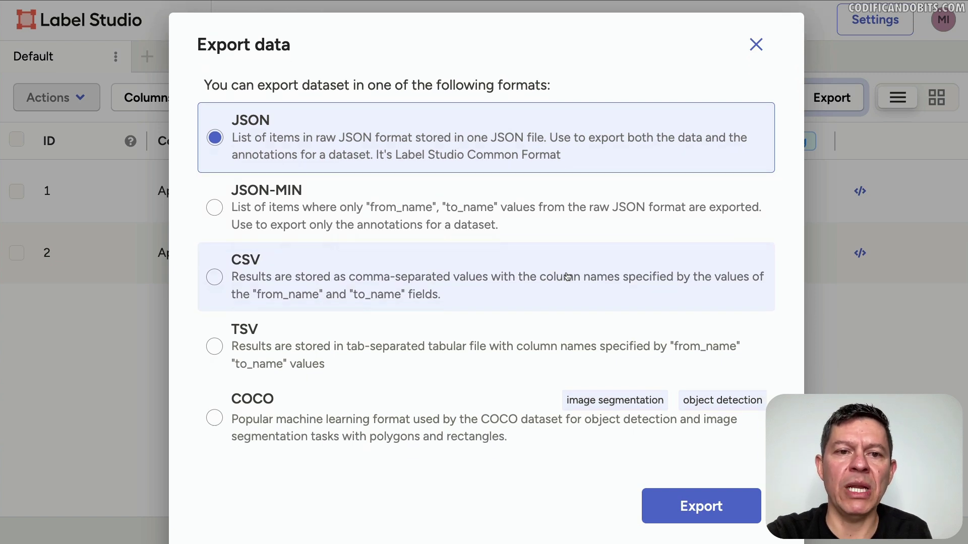
{"action": "scroll", "coordinate": [567, 277], "scroll_direction": "down", "scroll_amount": 1}
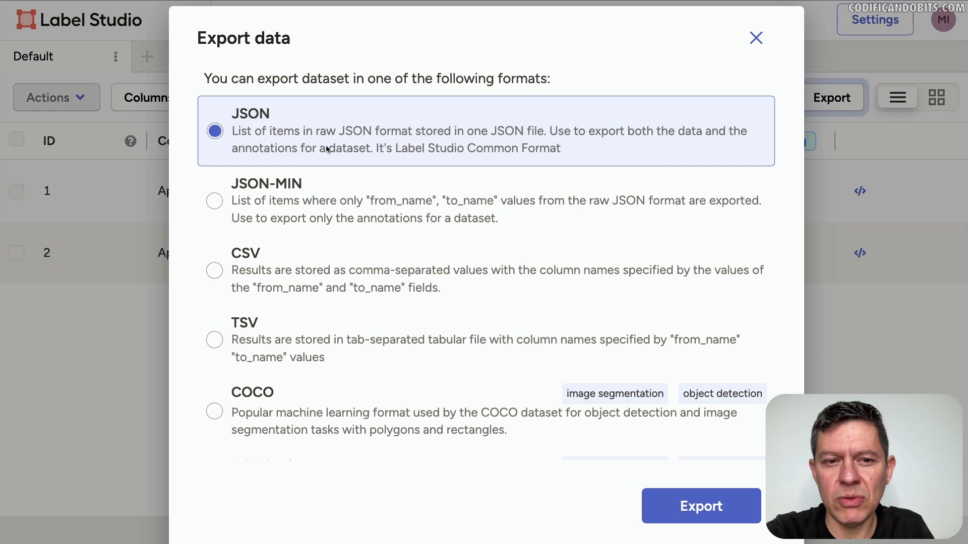
{"action": "scroll", "coordinate": [328, 147], "scroll_direction": "down", "scroll_amount": 1}
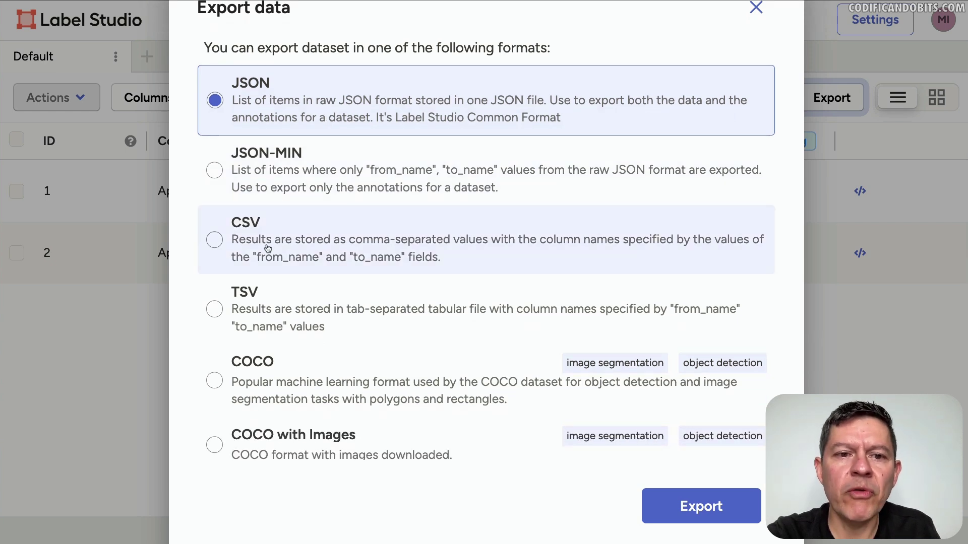
{"action": "scroll", "coordinate": [267, 247], "scroll_direction": "down", "scroll_amount": 2}
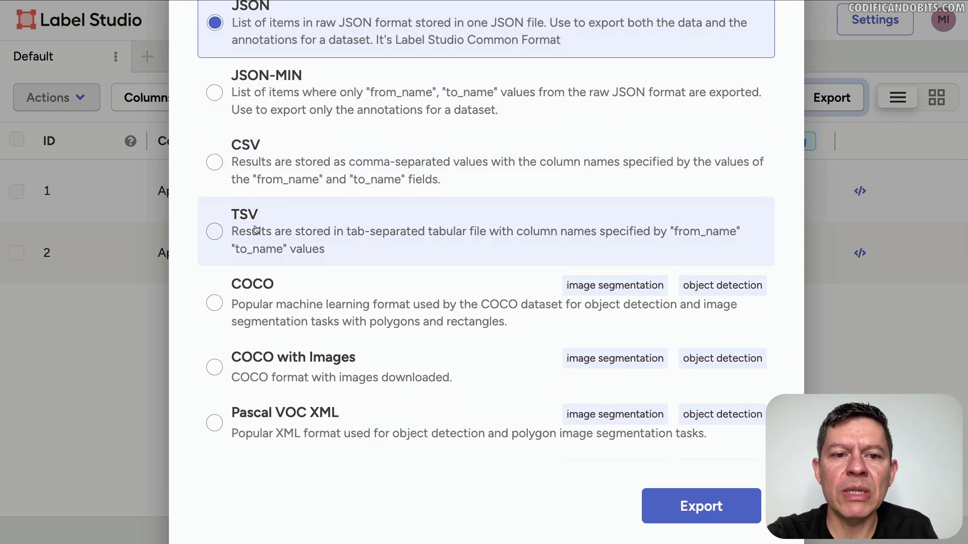
{"action": "scroll", "coordinate": [264, 237], "scroll_direction": "down", "scroll_amount": 2}
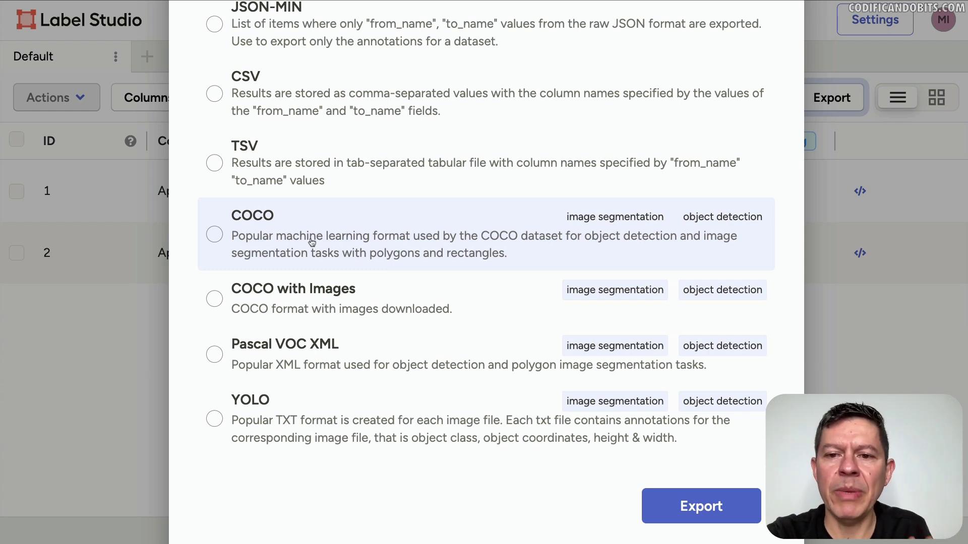
{"action": "scroll", "coordinate": [313, 242], "scroll_direction": "down", "scroll_amount": 2}
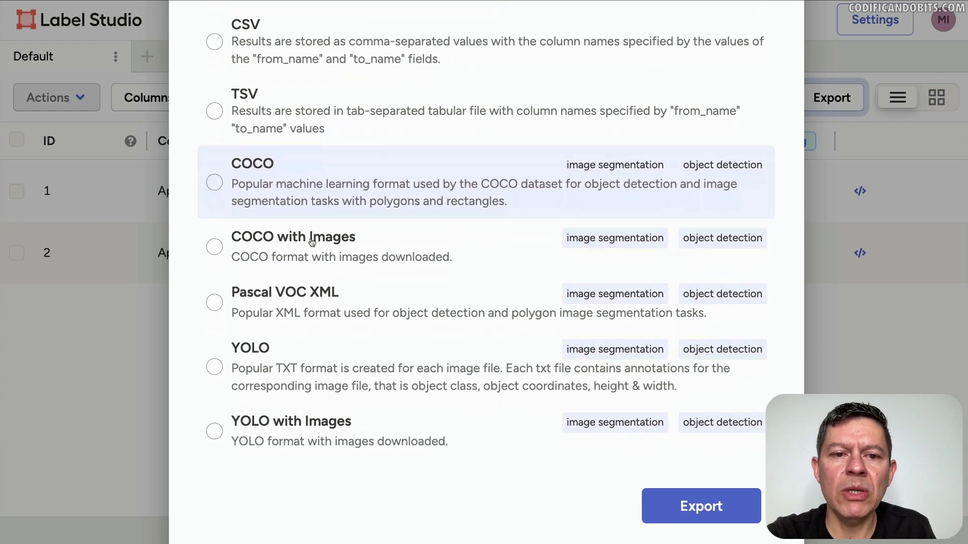
Try the COCO, COCO with Images, Pascal VOC XML, YOLO, YOLO with Images and YOLOv8 OBB export formats in turn
{"action": "left_click", "coordinate": [266, 175]}
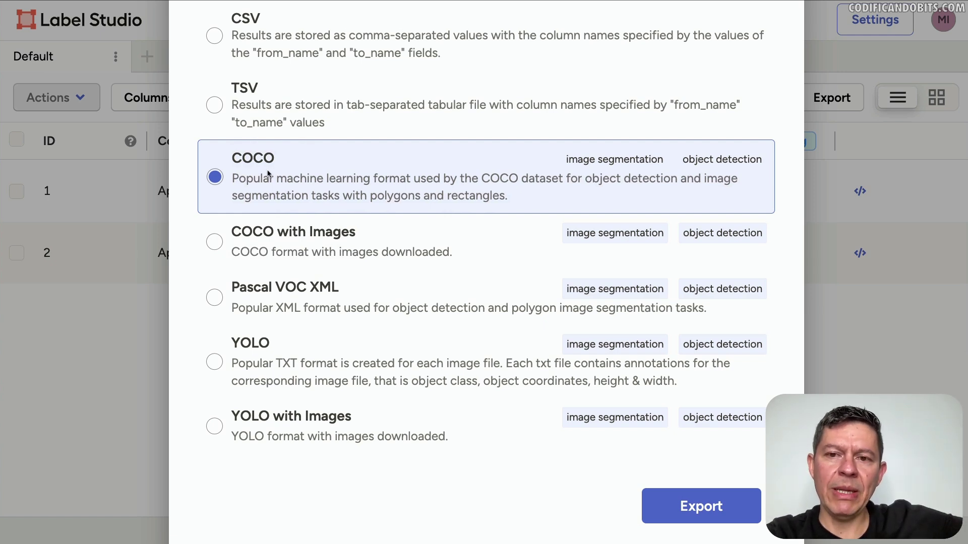
{"action": "scroll", "coordinate": [268, 174], "scroll_direction": "down", "scroll_amount": 1}
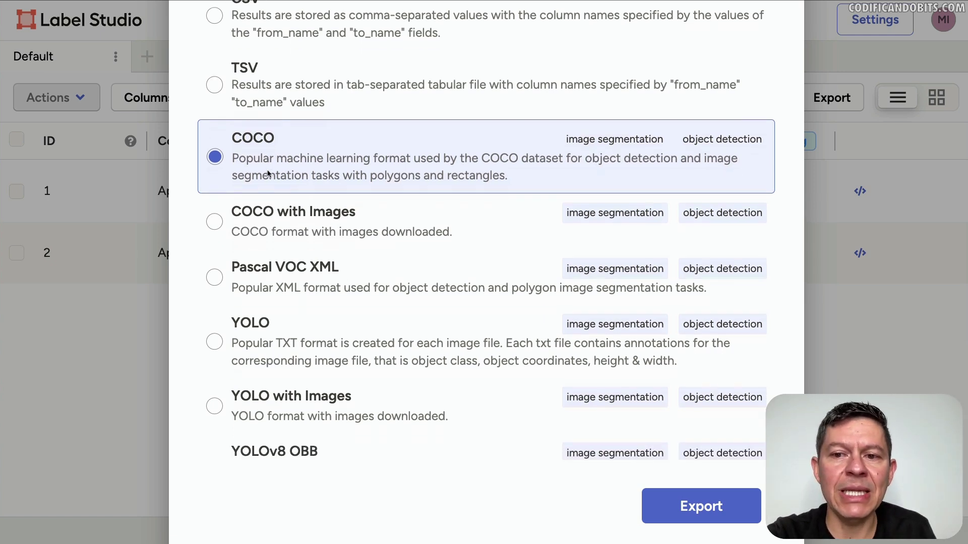
{"action": "left_click", "coordinate": [292, 234]}
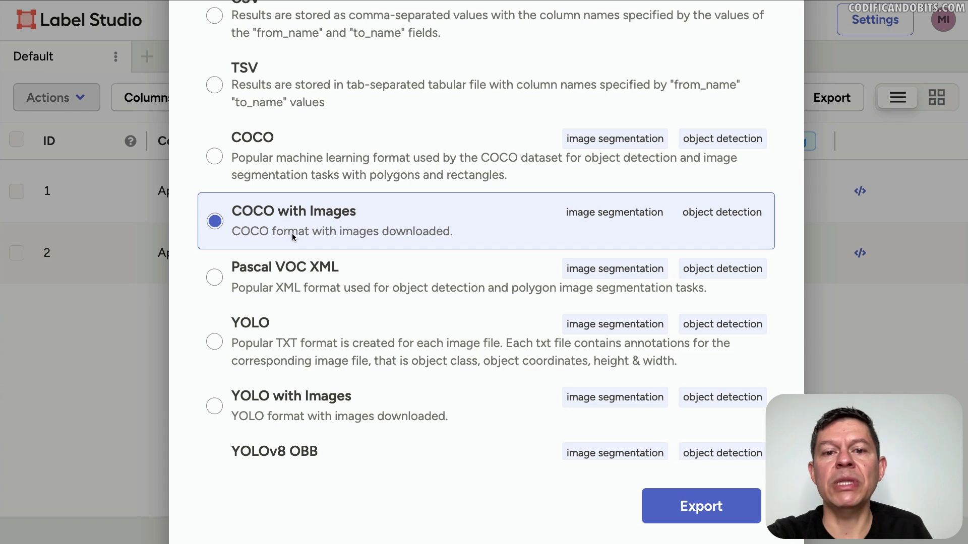
{"action": "scroll", "coordinate": [302, 242], "scroll_direction": "down", "scroll_amount": 2}
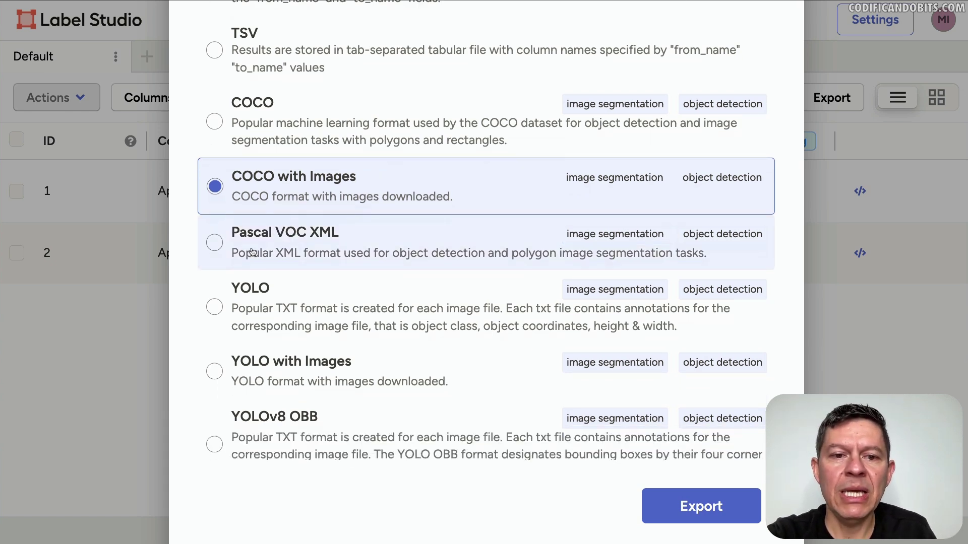
{"action": "left_click", "coordinate": [325, 253]}
{"action": "scroll", "coordinate": [326, 253], "scroll_direction": "down", "scroll_amount": 4}
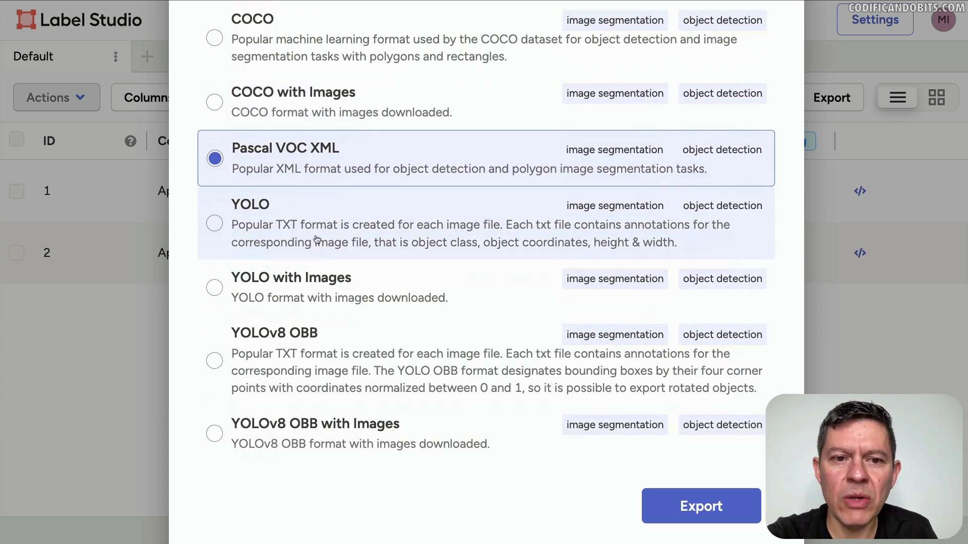
{"action": "left_click", "coordinate": [276, 228]}
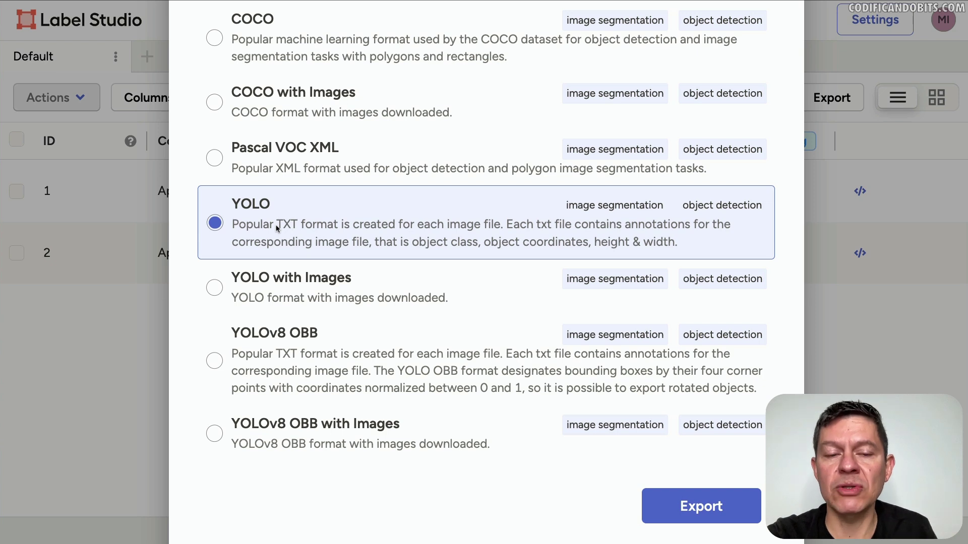
{"action": "scroll", "coordinate": [276, 228], "scroll_direction": "down", "scroll_amount": 1}
{"action": "left_click", "coordinate": [294, 276]}
{"action": "scroll", "coordinate": [292, 275], "scroll_direction": "down", "scroll_amount": 2}
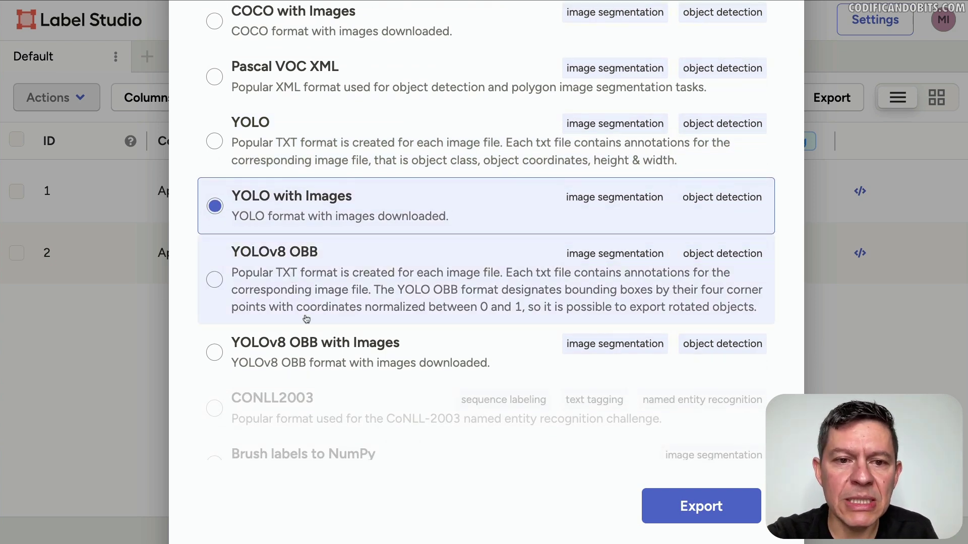
{"action": "left_click", "coordinate": [299, 266]}
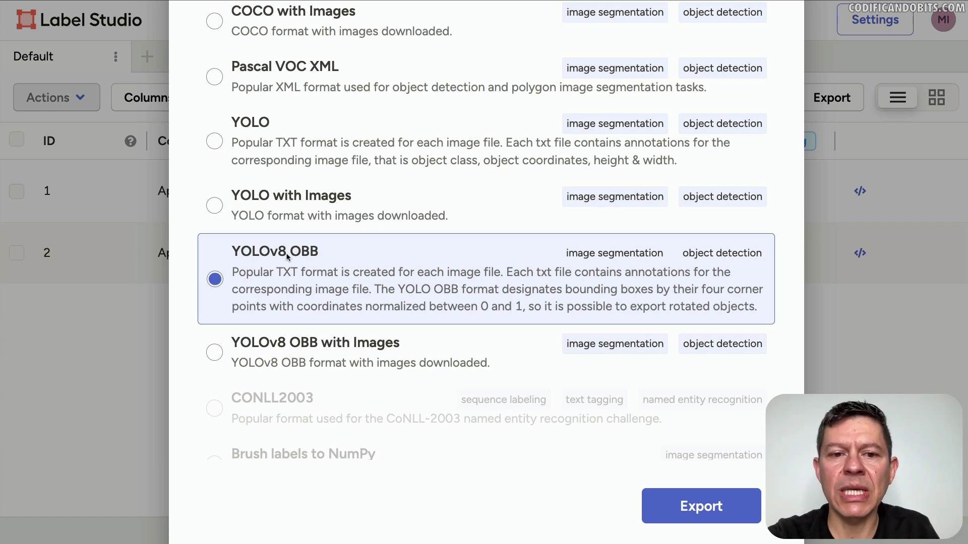
Export the annotated dataset in the YOLOv8 OBB with Images format
{"action": "left_click", "coordinate": [290, 360]}
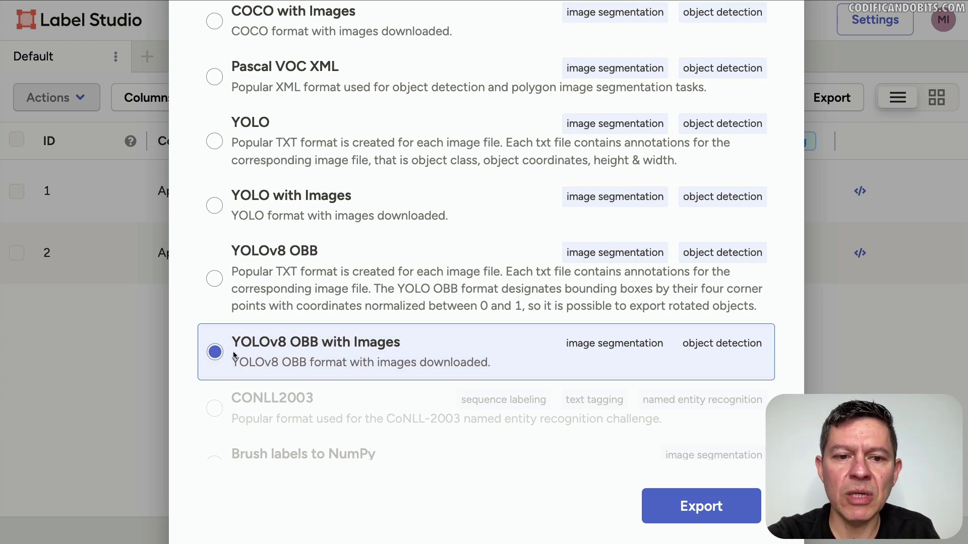
{"action": "left_click", "coordinate": [713, 505]}
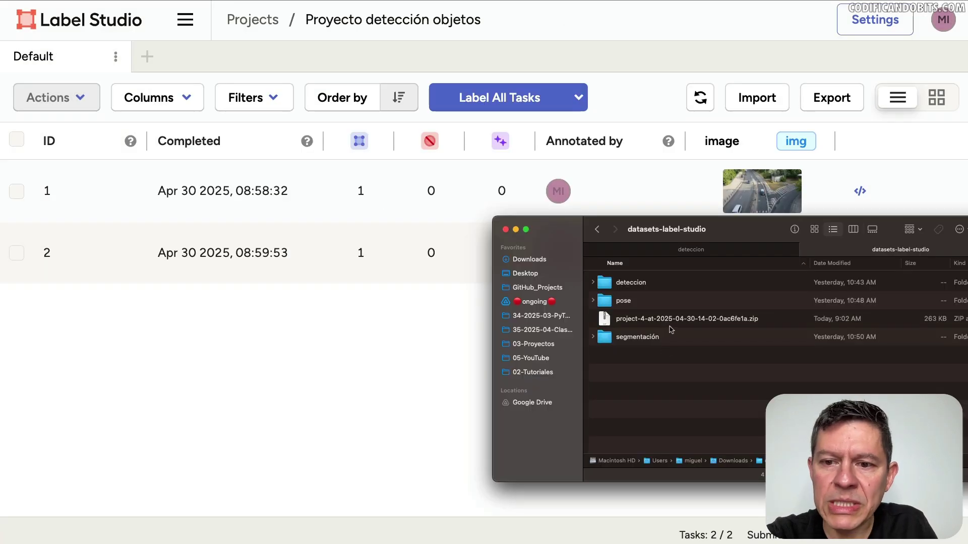
{"action": "left_click", "coordinate": [671, 331]}
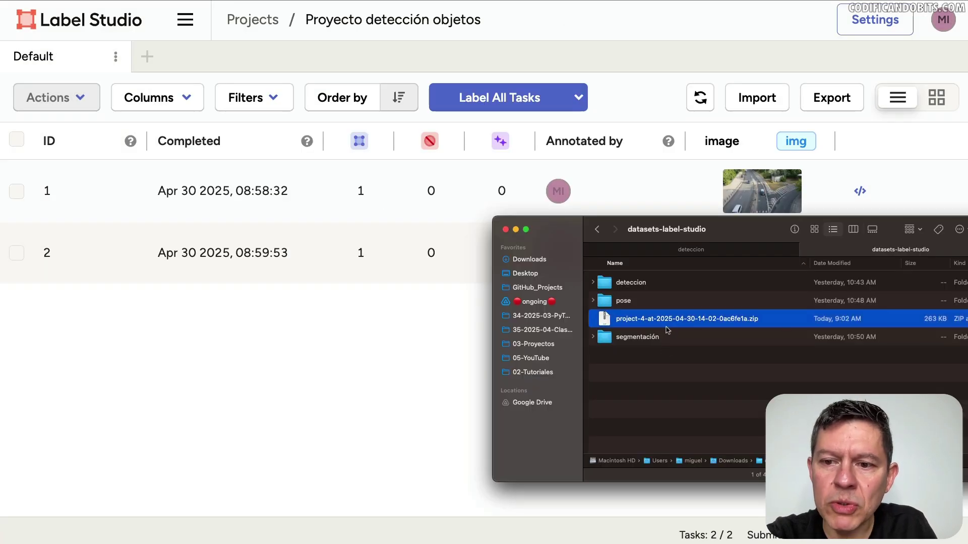
{"action": "left_click_drag", "start_coordinate": [708, 235], "coordinate": [486, 202]}
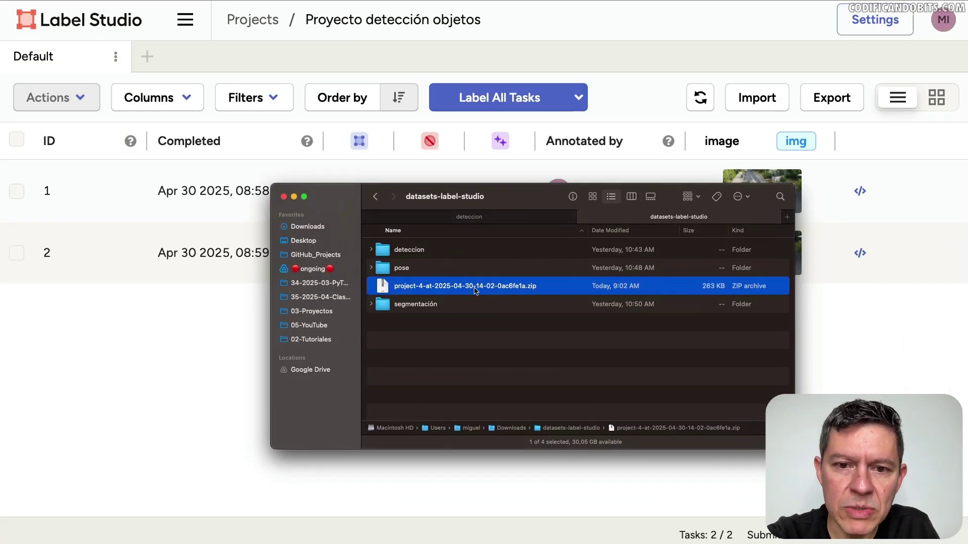
{"action": "double_click", "coordinate": [501, 286]}
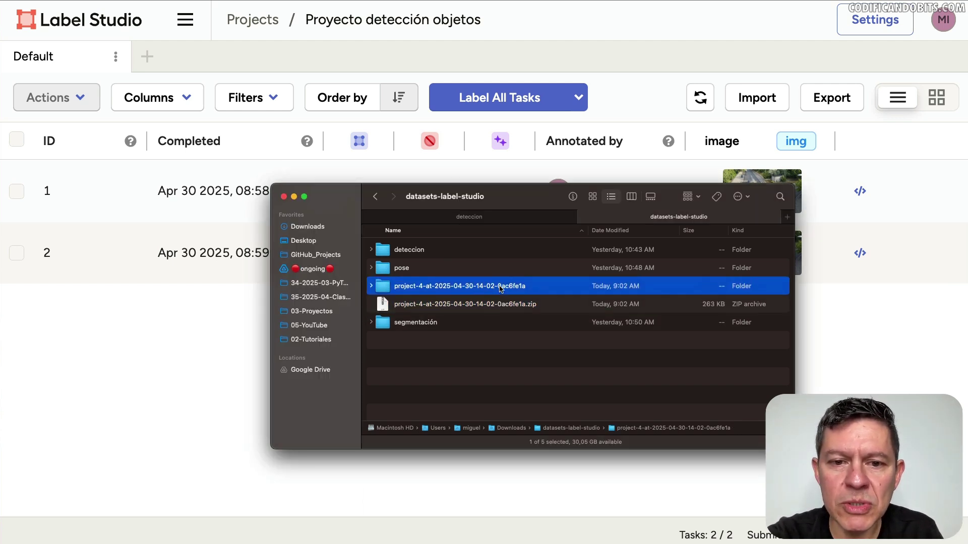
{"action": "double_click", "coordinate": [464, 284]}
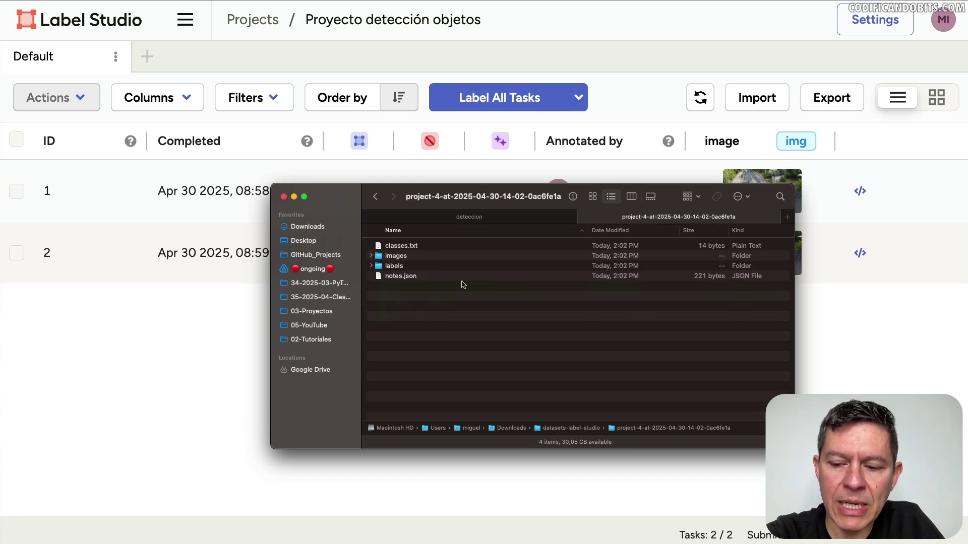
{"action": "key", "text": "super+a"}
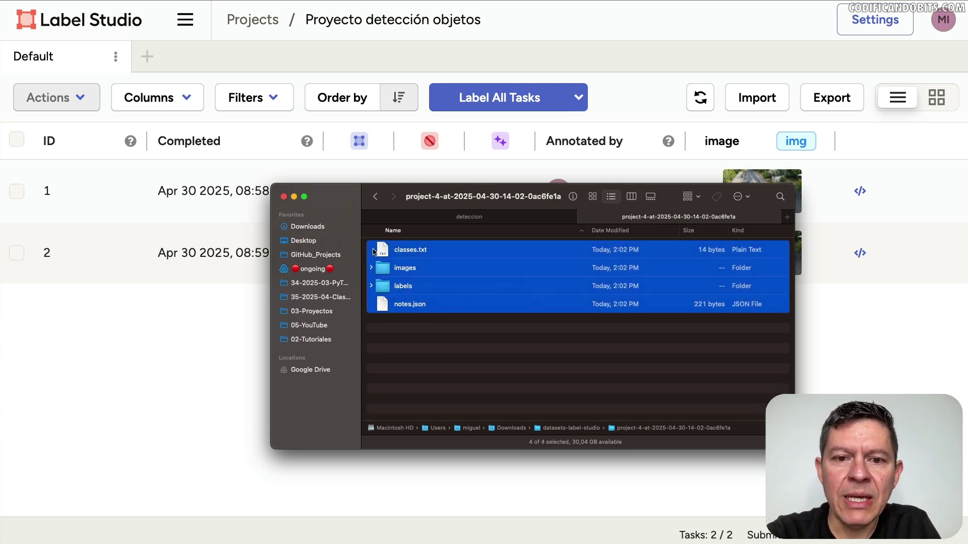
{"action": "left_click", "coordinate": [469, 343]}
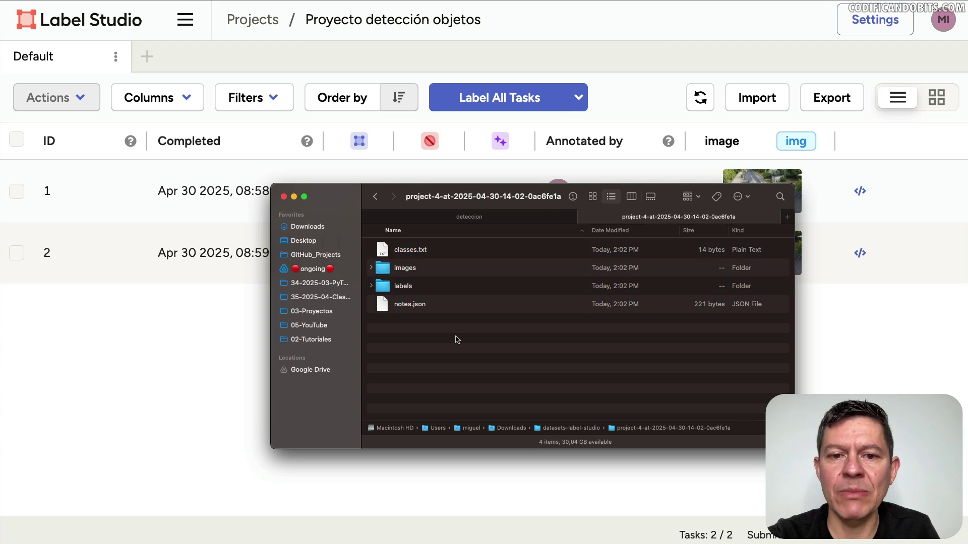
Preview classes.txt to read the exported class names and close the preview
{"action": "left_click", "coordinate": [418, 256]}
{"action": "key", "text": "space"}
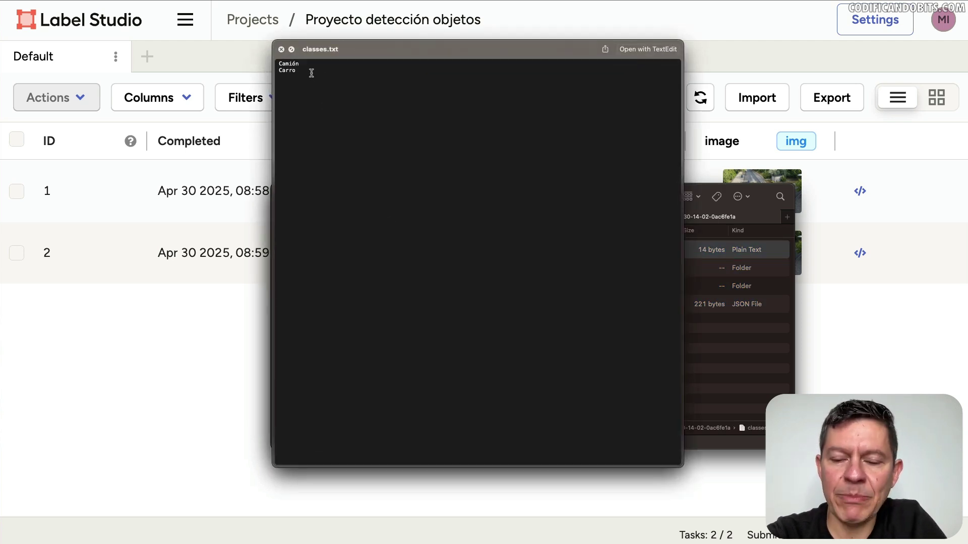
{"action": "left_click_drag", "start_coordinate": [276, 64], "coordinate": [303, 73]}
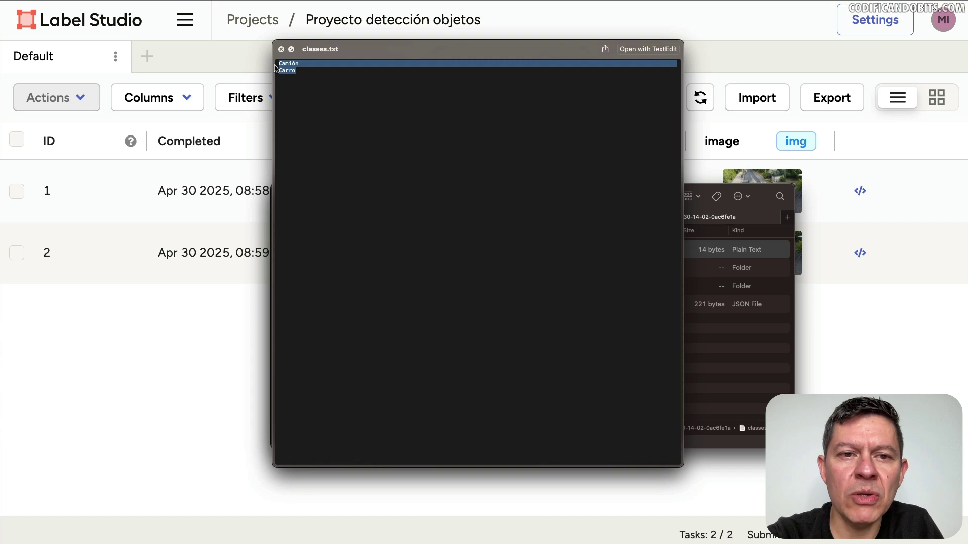
{"action": "left_click", "coordinate": [247, 307]}
{"action": "key", "text": "super+Tab"}
Open the exported images folder and preview 85d3dae8-frame_0425.jpg
{"action": "double_click", "coordinate": [411, 268]}
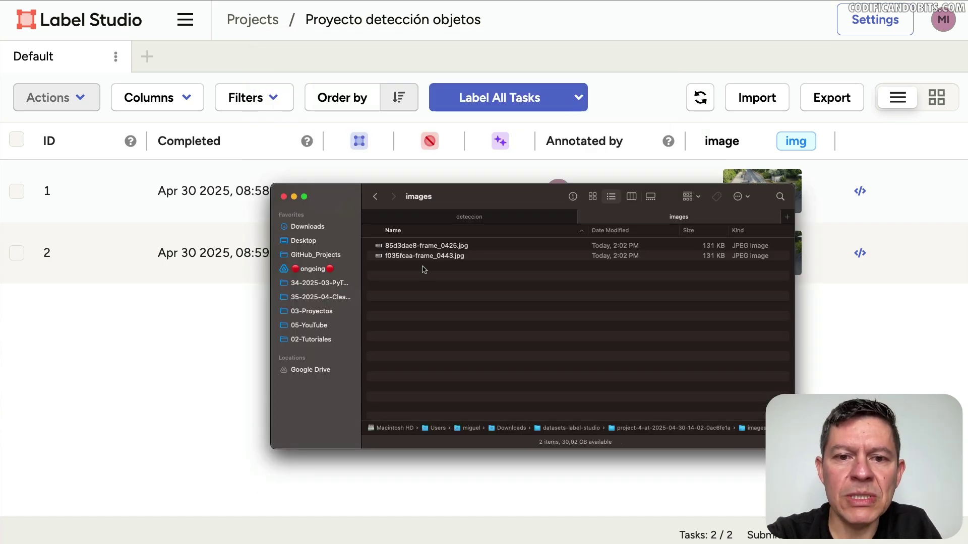
{"action": "left_click", "coordinate": [429, 249]}
{"action": "key", "text": "space"}
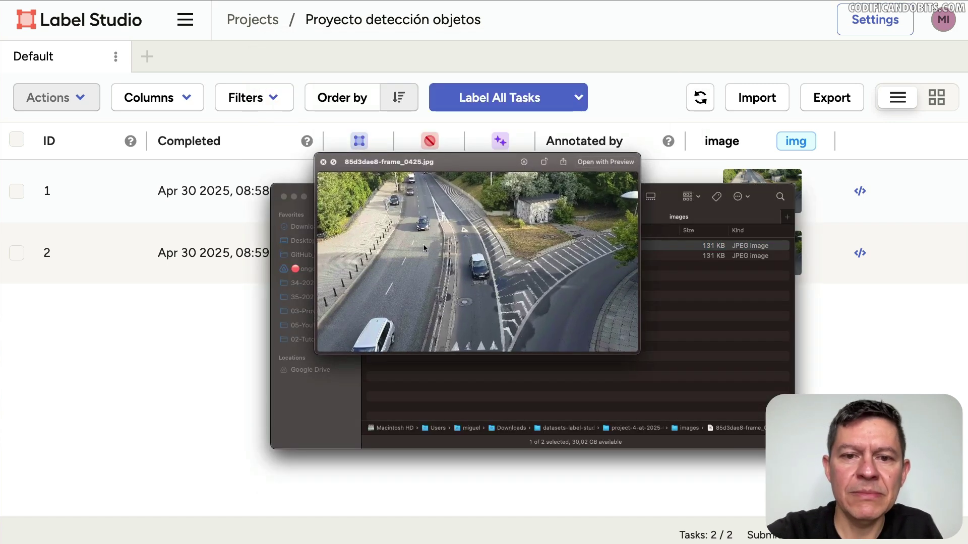
{"action": "key", "text": "Down"}
{"action": "key", "text": "space"}
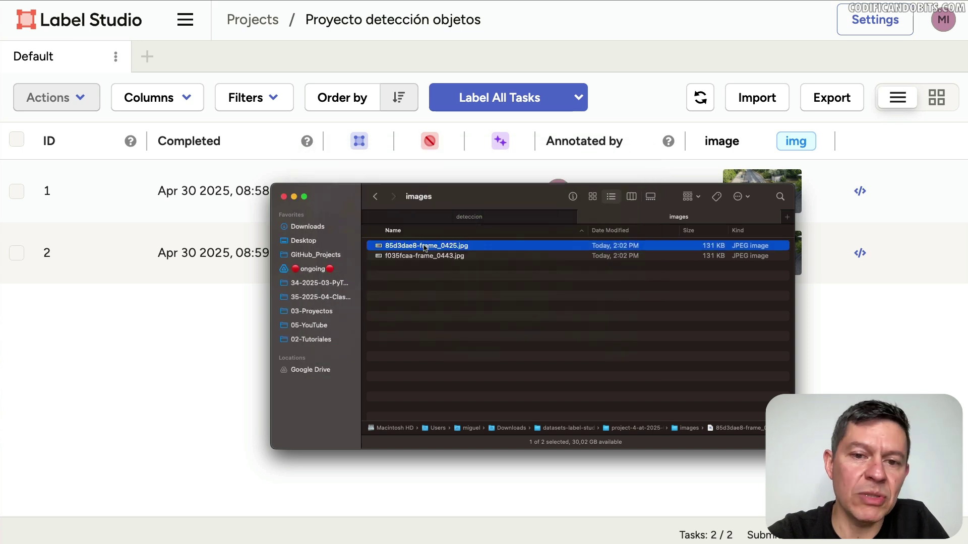
Go back to the export folder, open its labels folder and preview 85d3dae8-frame_0425.txt to examine the box coordinates
{"action": "key", "text": "super+Up"}
{"action": "double_click", "coordinate": [419, 272]}
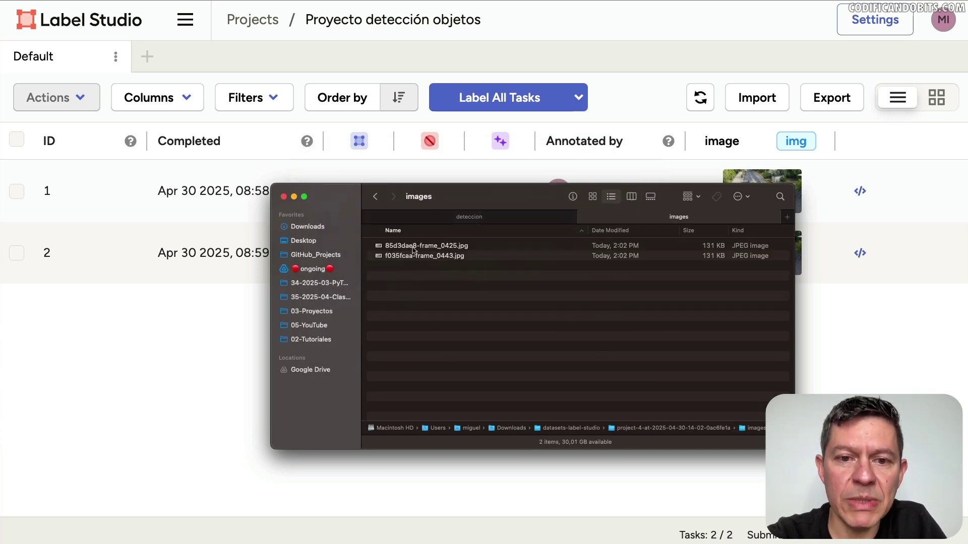
{"action": "key", "text": "super+Up"}
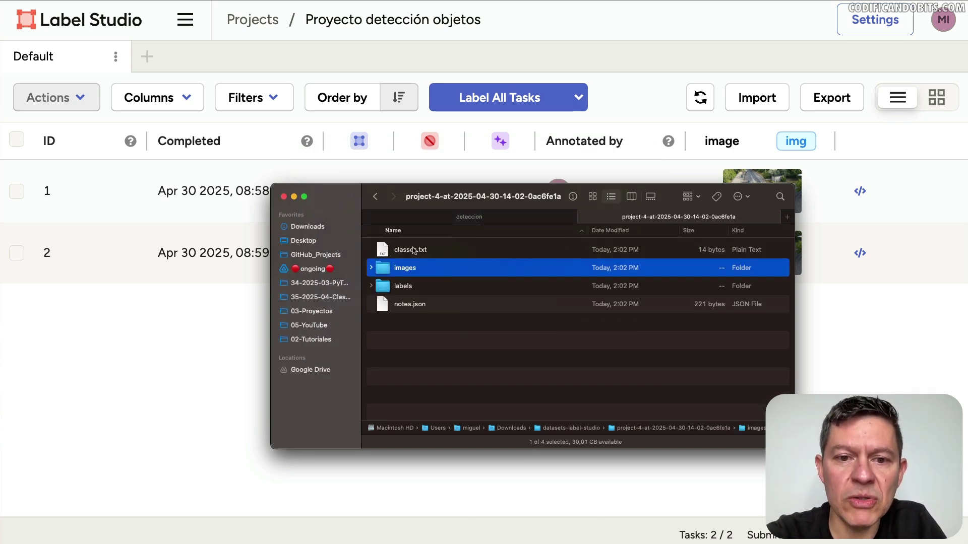
{"action": "left_click", "coordinate": [406, 287]}
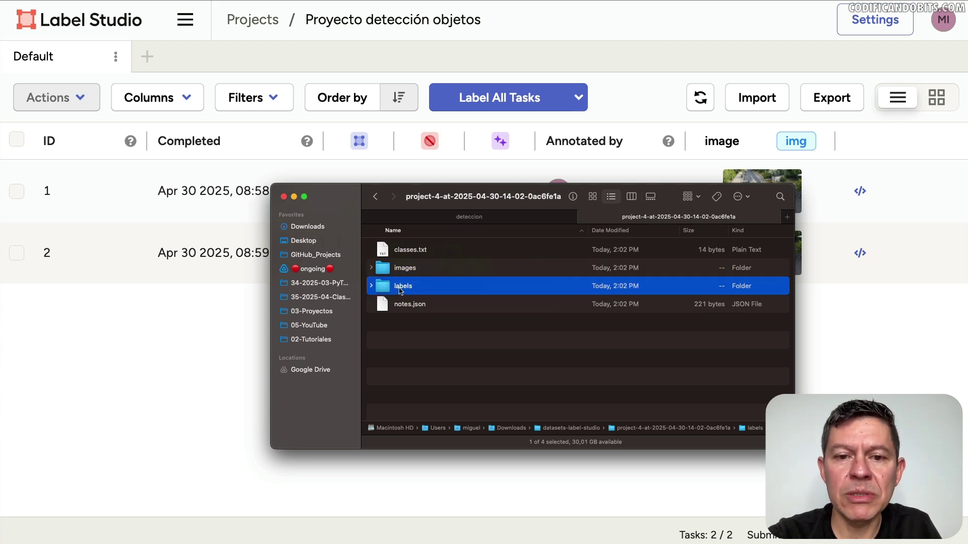
{"action": "double_click", "coordinate": [406, 287]}
{"action": "left_click", "coordinate": [436, 249]}
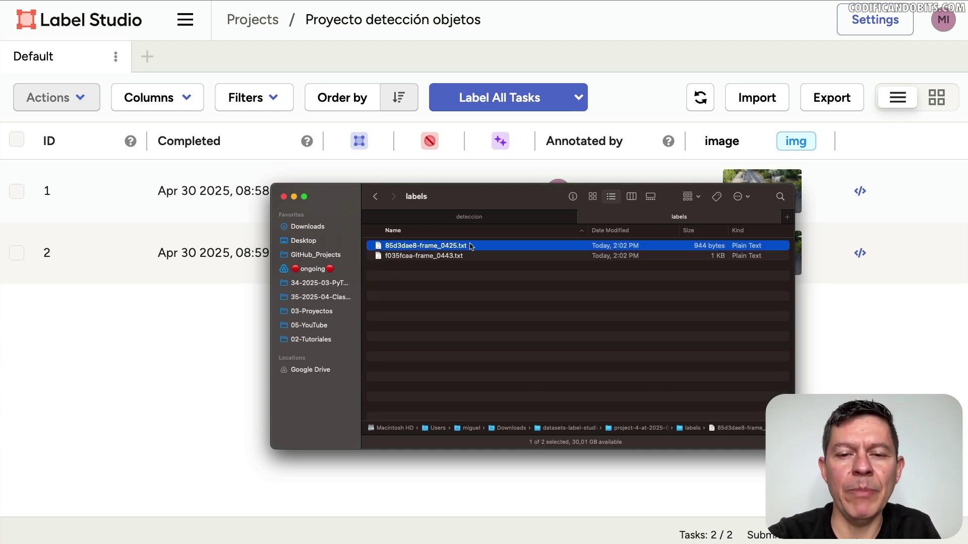
{"action": "key", "text": "space"}
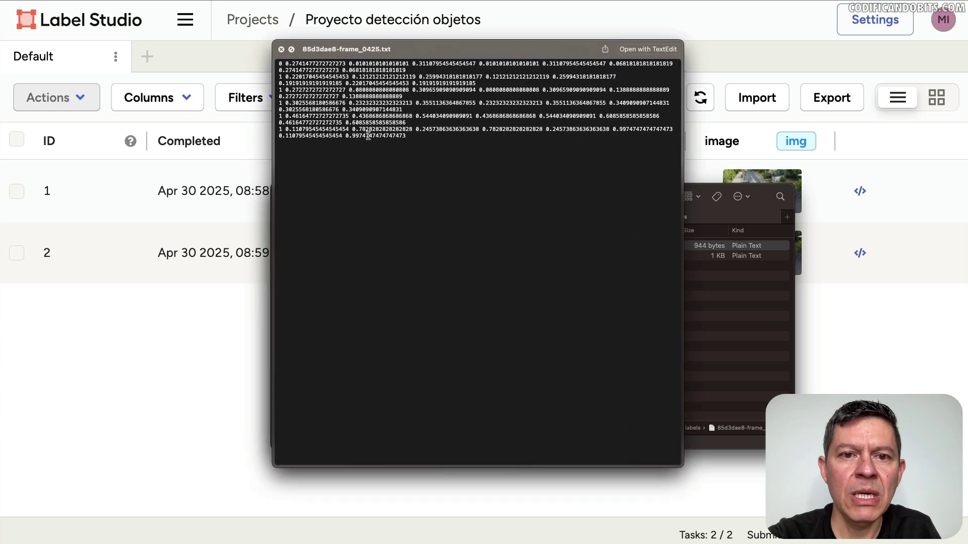
Examine all the box coordinate rows in the 85d3dae8-frame_0425.txt preview and close it
{"action": "left_click_drag", "start_coordinate": [280, 66], "coordinate": [454, 139]}
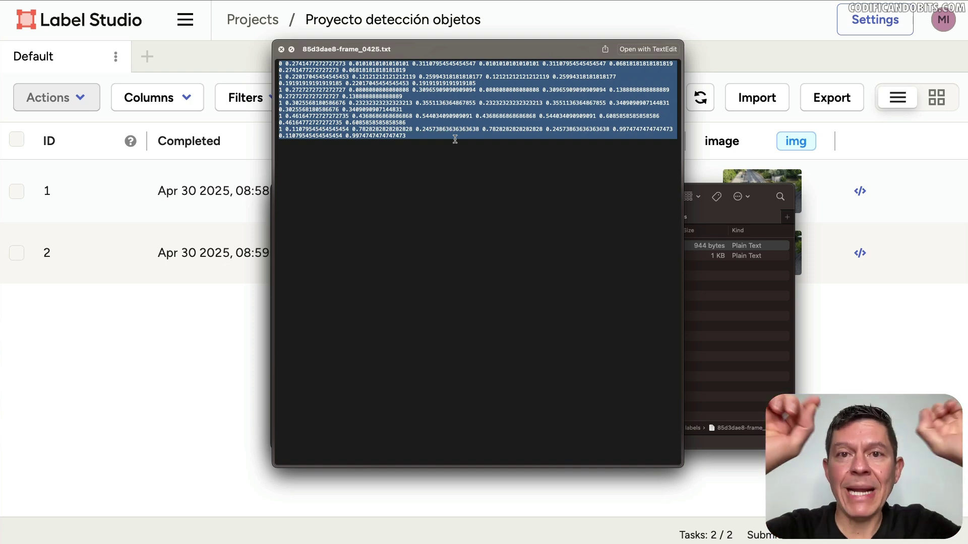
{"action": "left_click", "coordinate": [388, 96]}
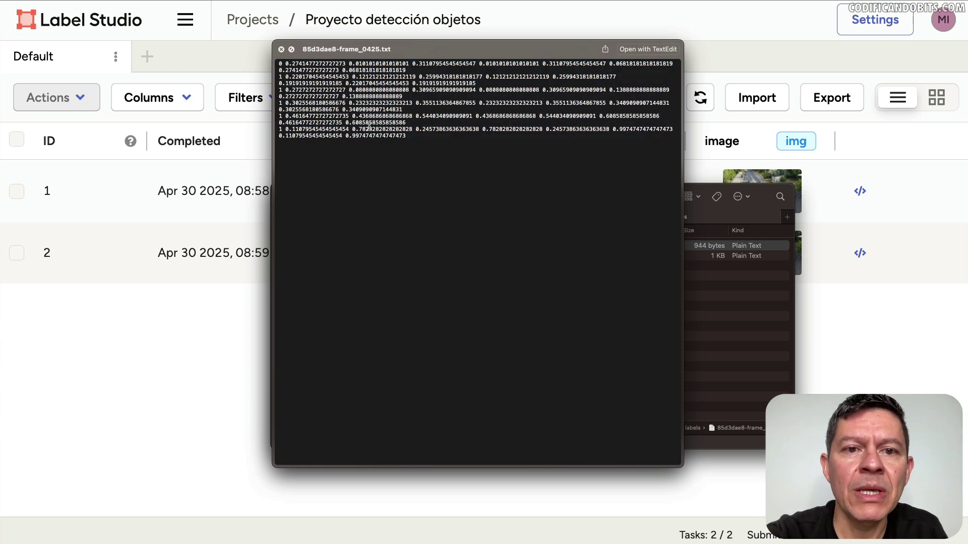
{"action": "key", "text": "space"}
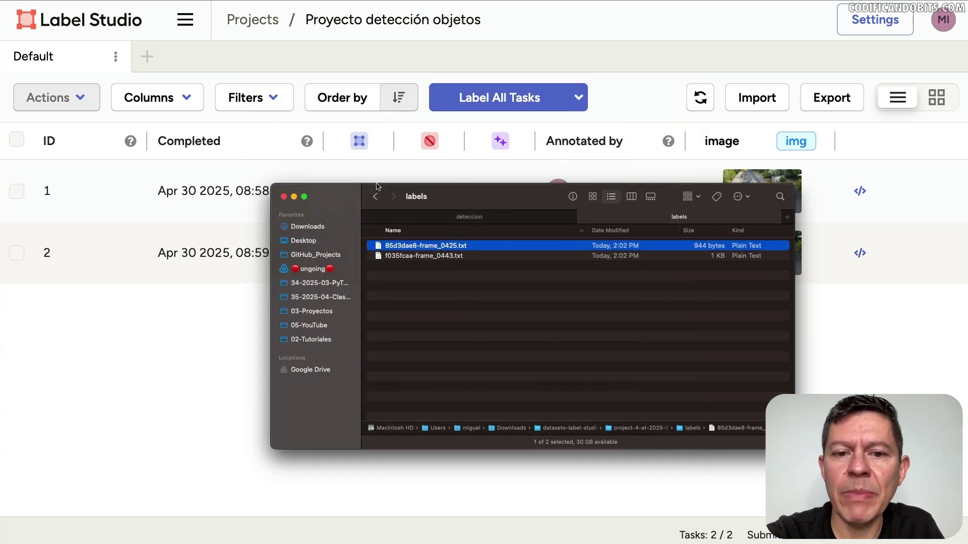
Preview f035fcaa-frame_0443.txt briefly and return to the parent export folder
{"action": "left_click", "coordinate": [452, 257]}
{"action": "key", "text": "space"}
{"action": "key", "text": "space"}
{"action": "key", "text": "super+Up"}
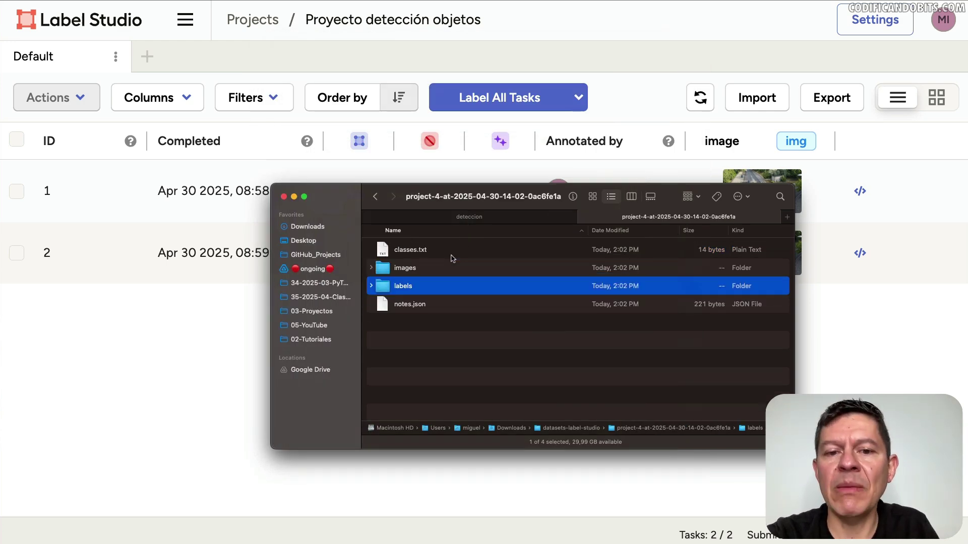
Preview notes.json to read its category and info entries, and close the preview
{"action": "left_click", "coordinate": [417, 305]}
{"action": "key", "text": "space"}
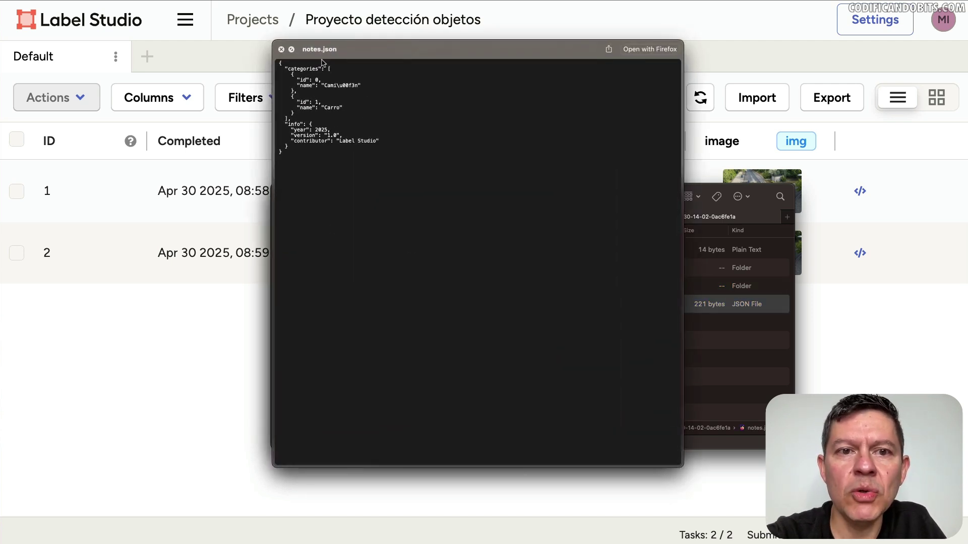
{"action": "left_click_drag", "start_coordinate": [342, 159], "coordinate": [269, 66]}
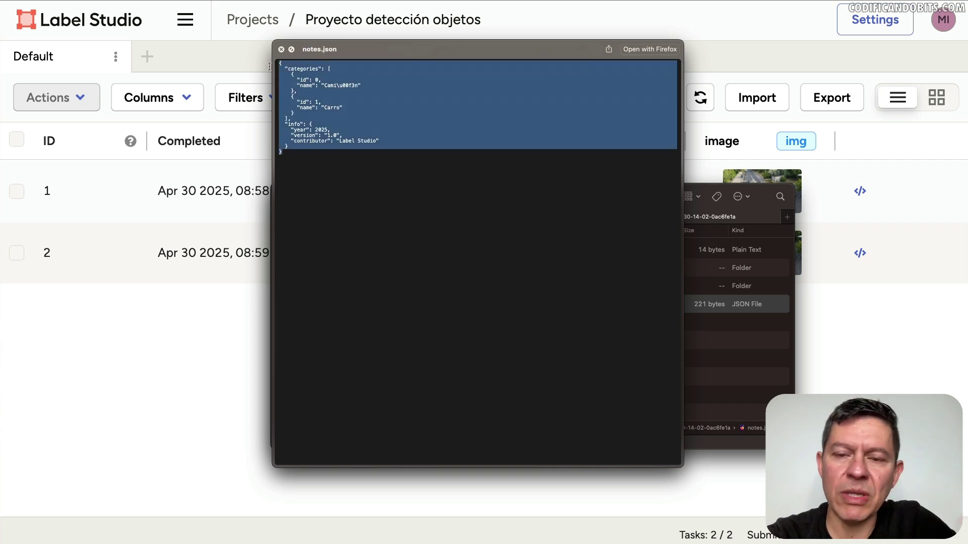
{"action": "key", "text": "space"}
{"action": "left_click", "coordinate": [619, 335]}
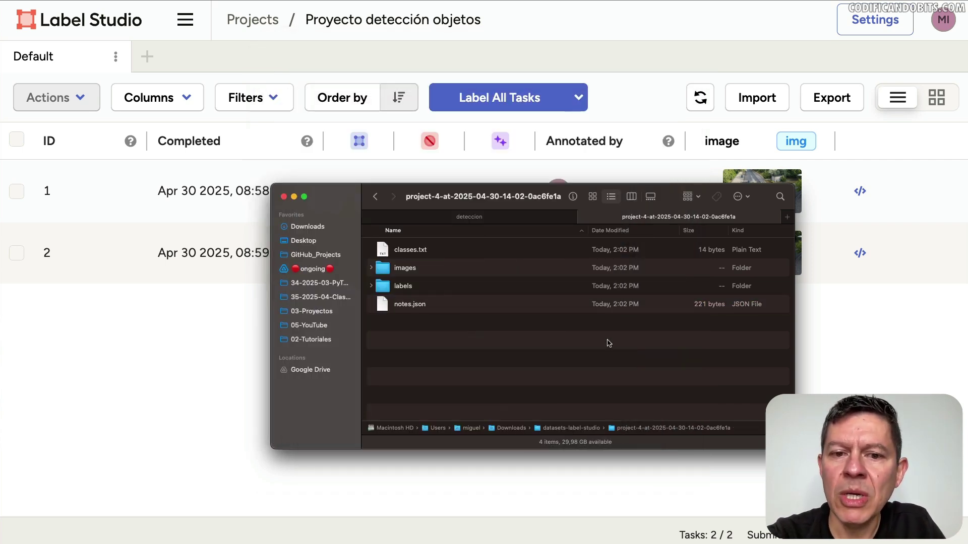
{"action": "key", "text": "super+Up"}
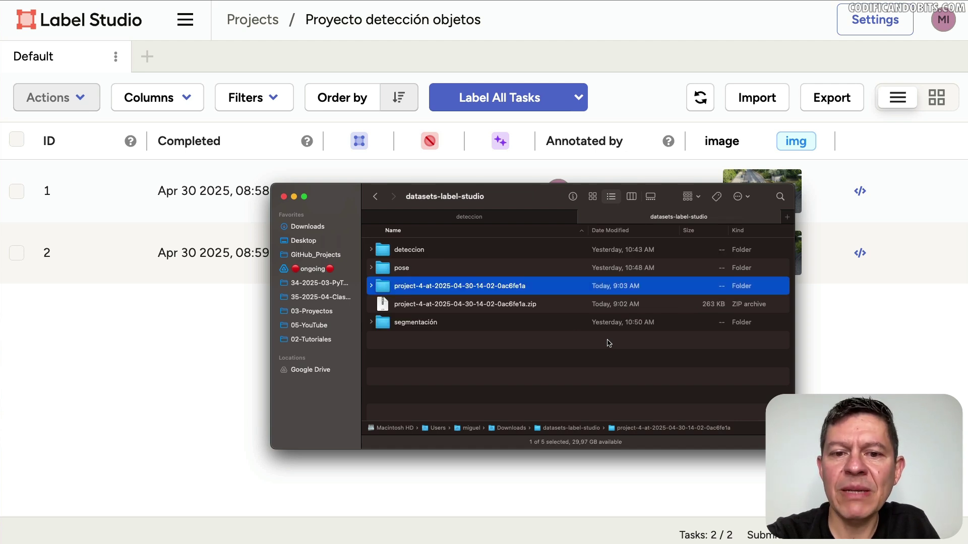
{"action": "left_click", "coordinate": [502, 305], "text": "super"}
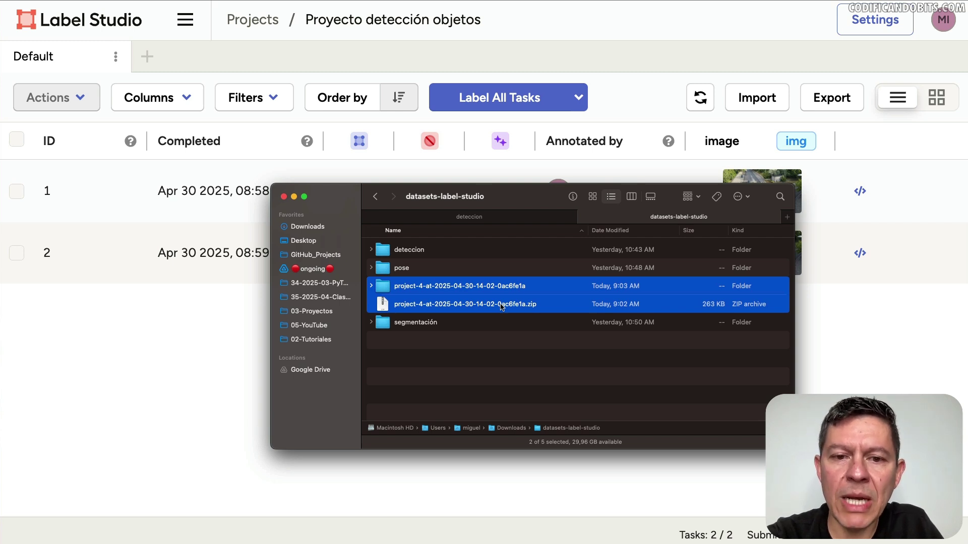
{"action": "key", "text": "super+BackSpace"}
{"action": "left_click", "coordinate": [429, 302]}
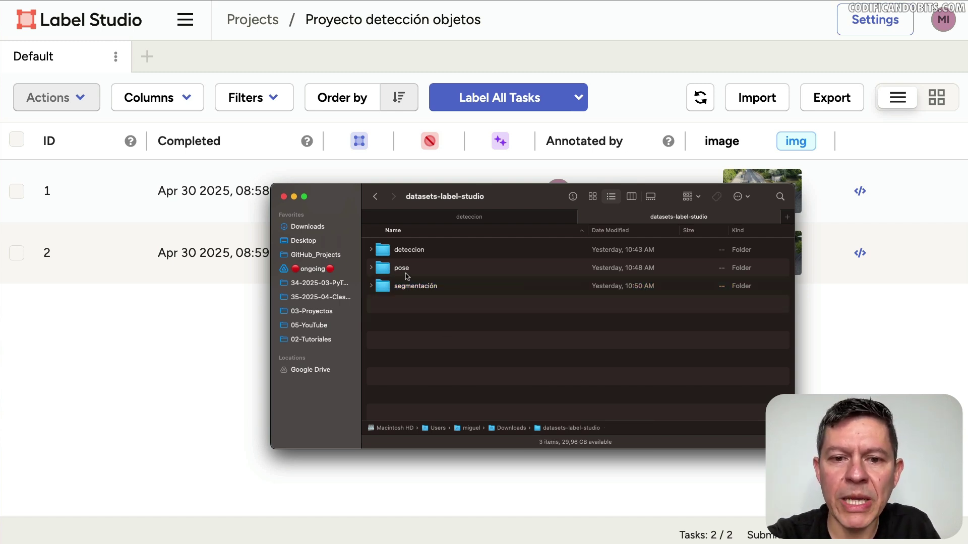
Open the segmentación folder and preview the leaf images 00005.jpg and 00011.jpg
{"action": "double_click", "coordinate": [412, 286]}
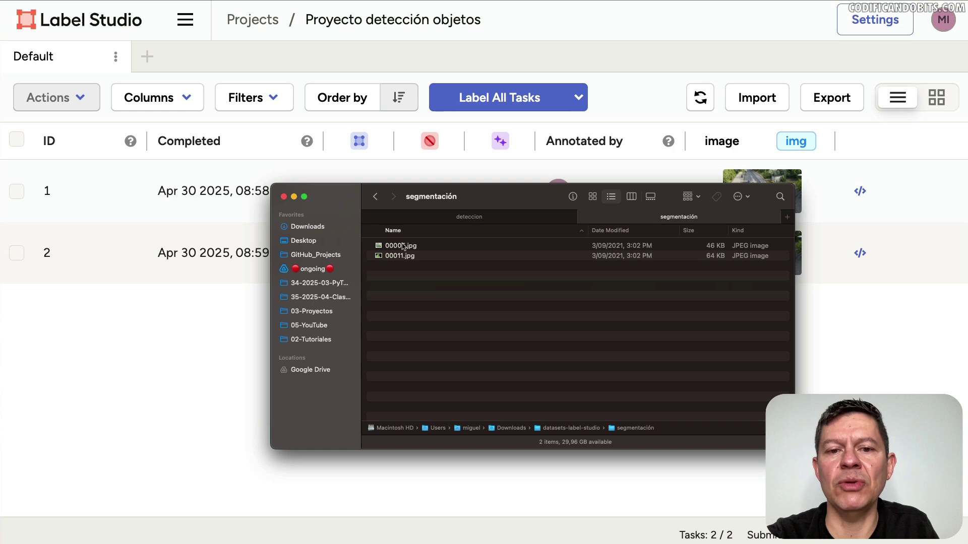
{"action": "left_click", "coordinate": [403, 246]}
{"action": "key", "text": "space"}
{"action": "key", "text": "Down"}
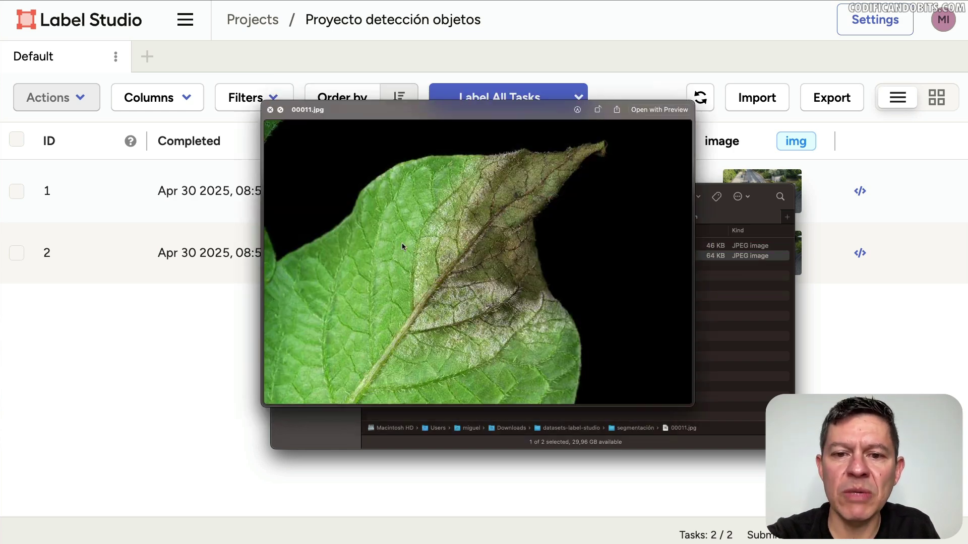
{"action": "key", "text": "Up"}
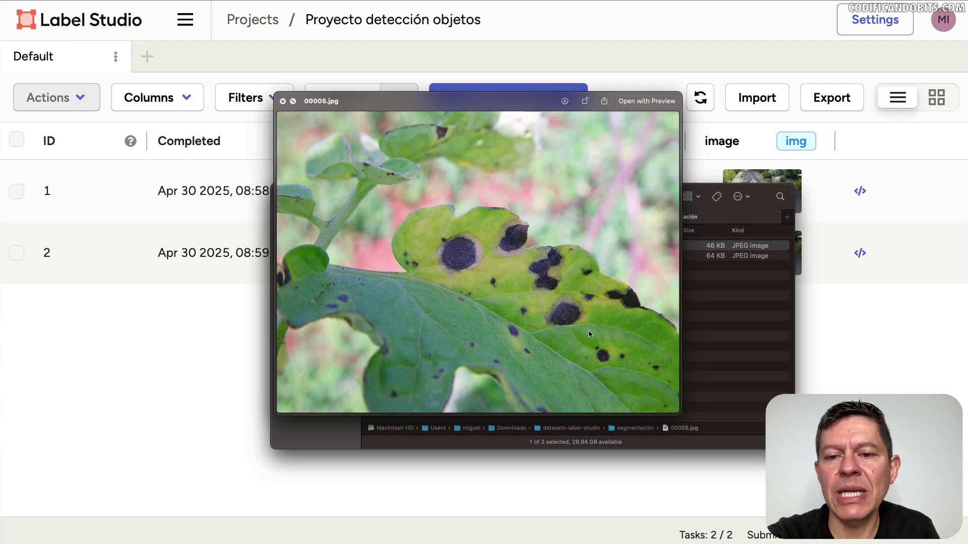
{"action": "key", "text": "space"}
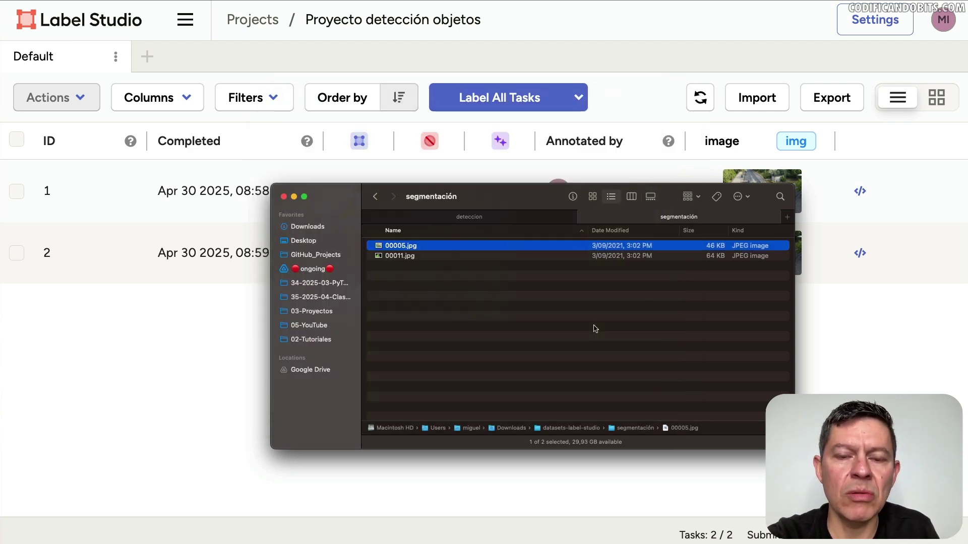
{"action": "key", "text": "space"}
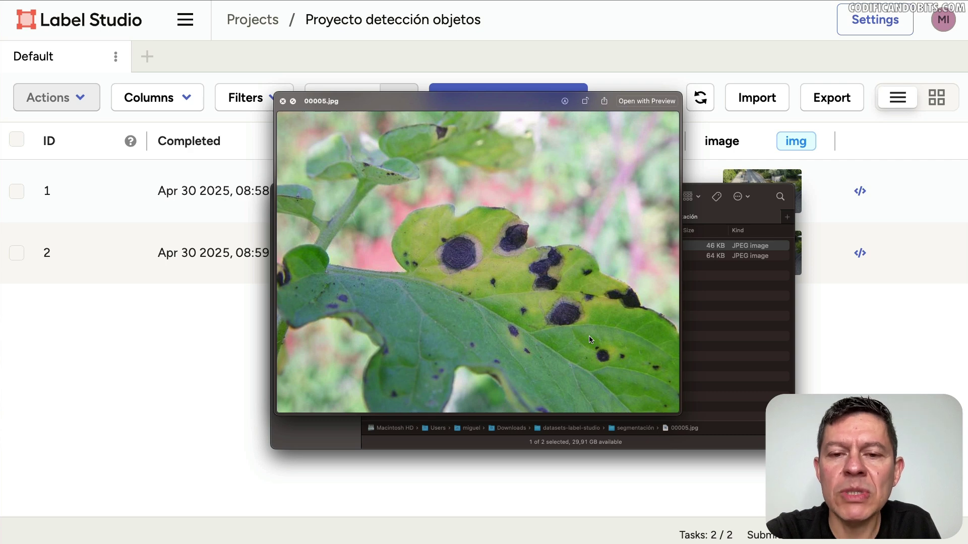
{"action": "key", "text": "space"}
Switch back to Label Studio and start a new project named Proyecto segmentación from the projects overview
{"action": "left_click", "coordinate": [192, 349]}
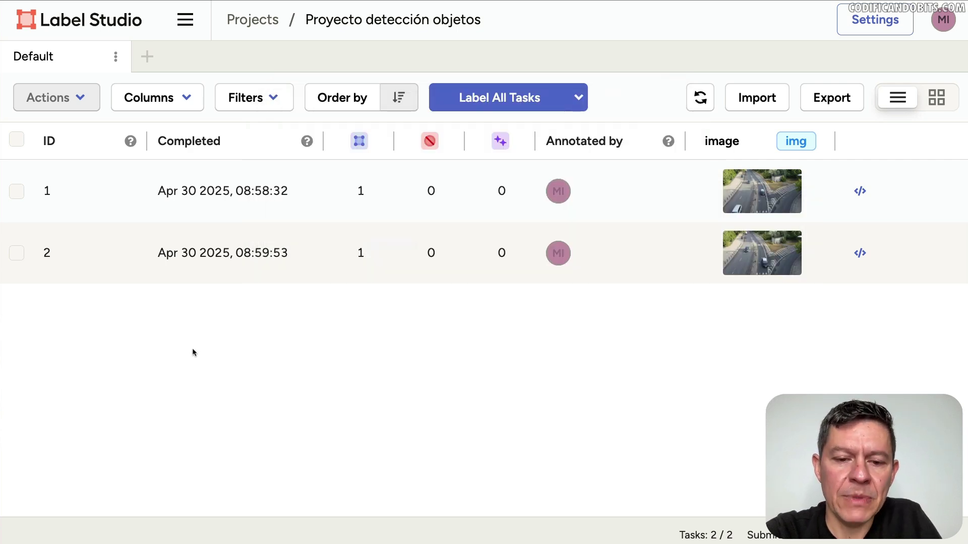
{"action": "left_click", "coordinate": [272, 28]}
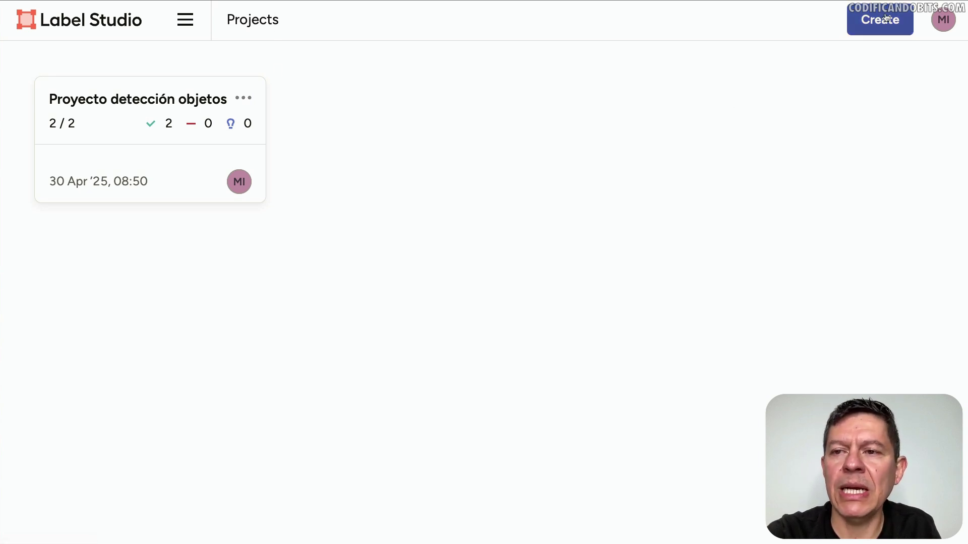
{"action": "left_click", "coordinate": [869, 24]}
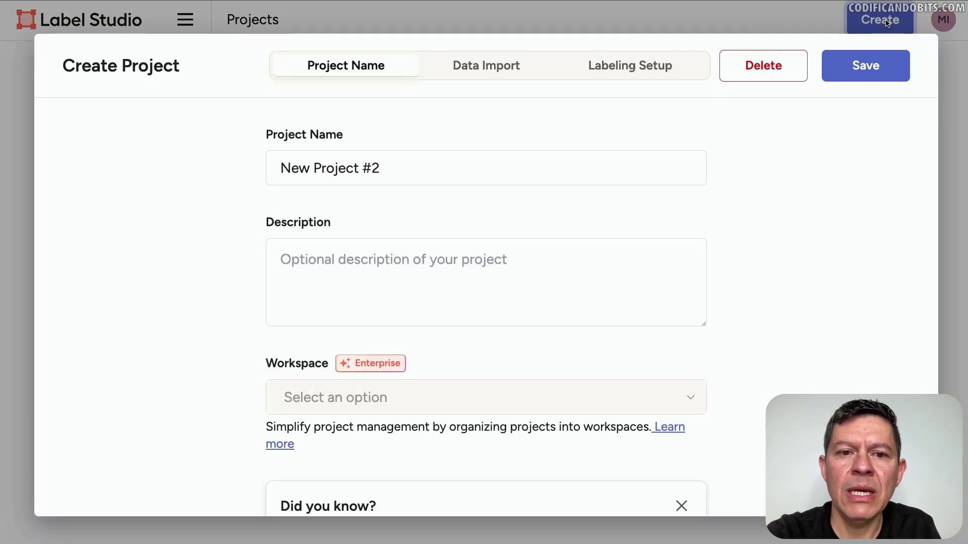
{"action": "double_click", "coordinate": [381, 176]}
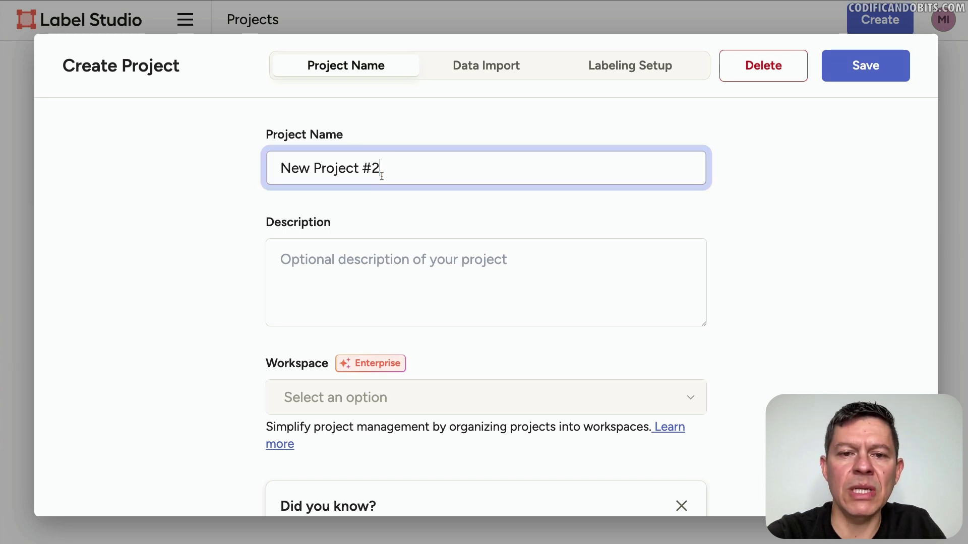
{"action": "triple_click", "coordinate": [381, 176]}
{"action": "type", "text": "Proye"}
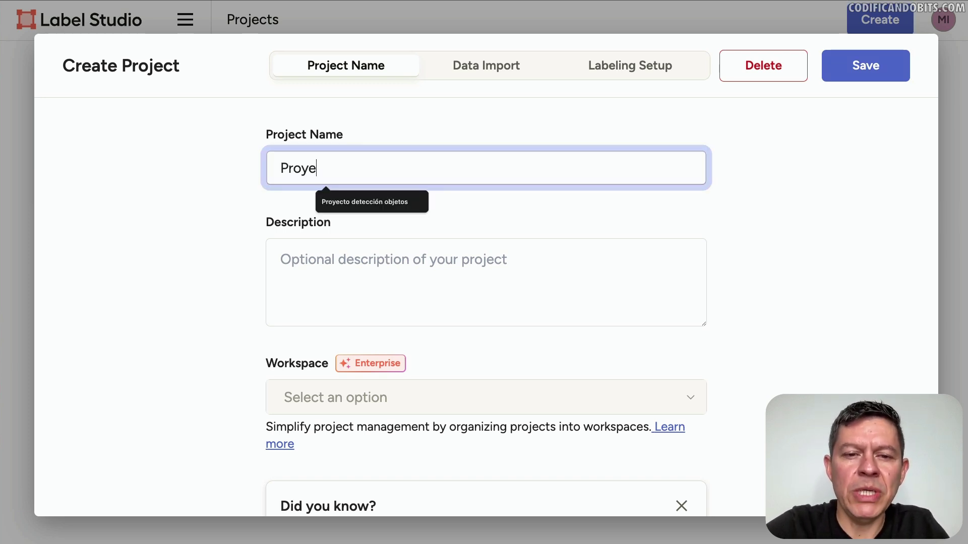
{"action": "type", "text": "cto segmentación"}
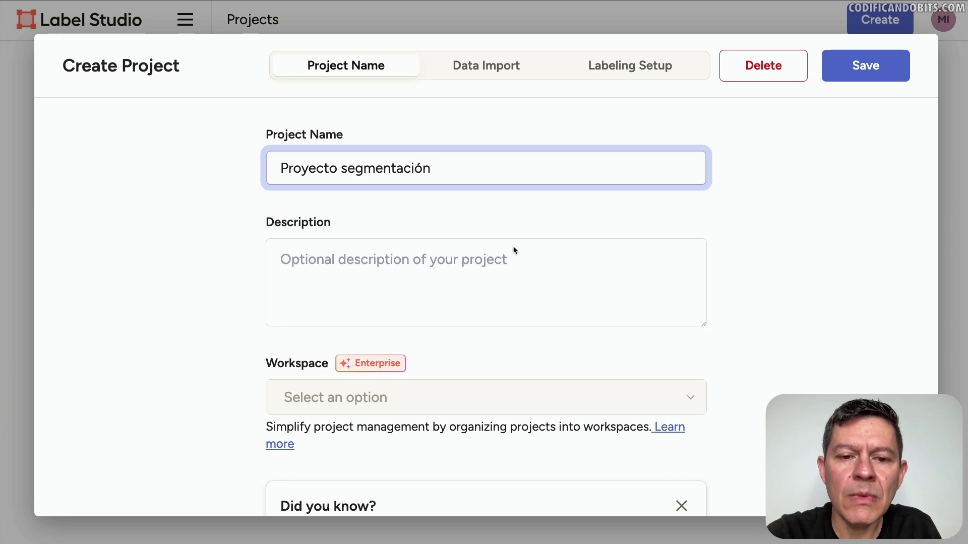
Import 00005.jpg and 00011.jpg from Finder's segmentación folder into the new project's data
{"action": "scroll", "coordinate": [531, 324], "scroll_direction": "down", "scroll_amount": 1}
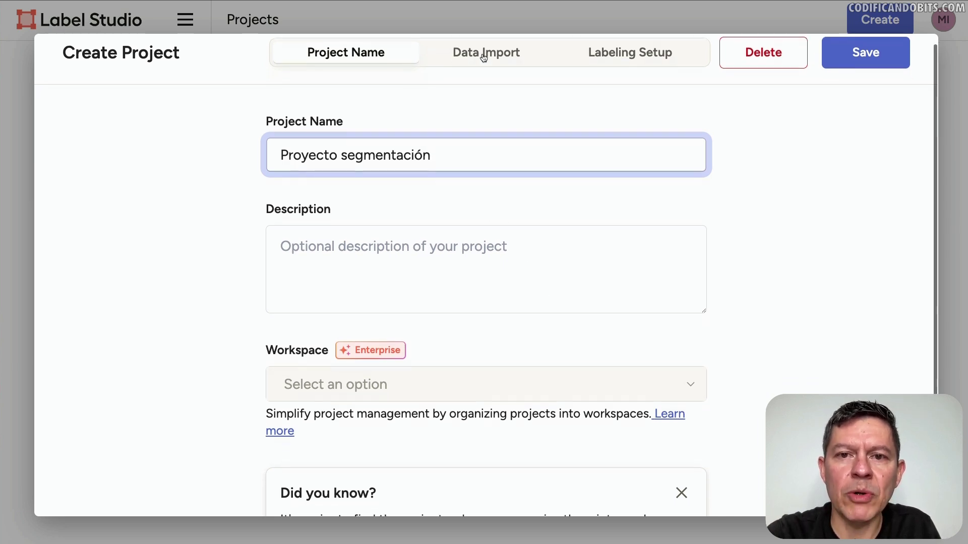
{"action": "left_click", "coordinate": [476, 73]}
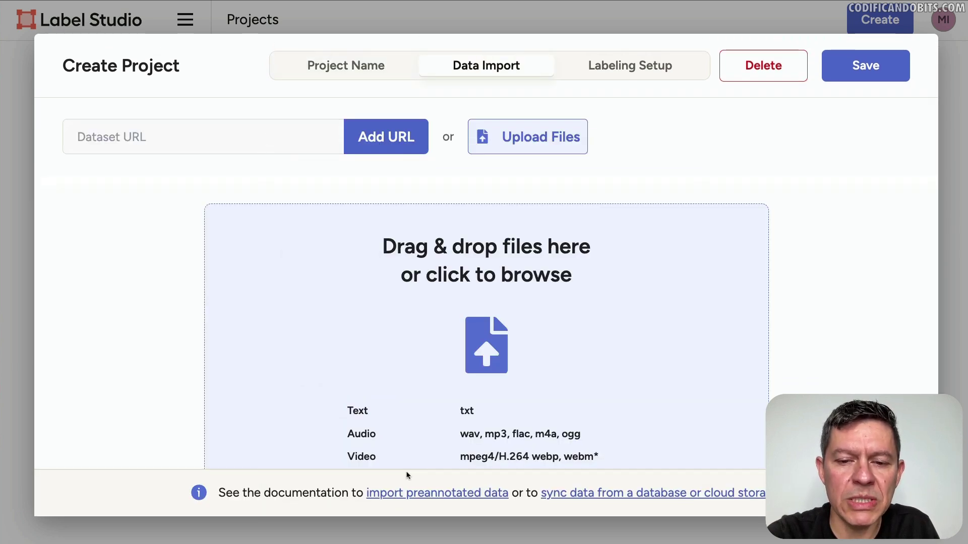
{"action": "left_click", "coordinate": [373, 533]}
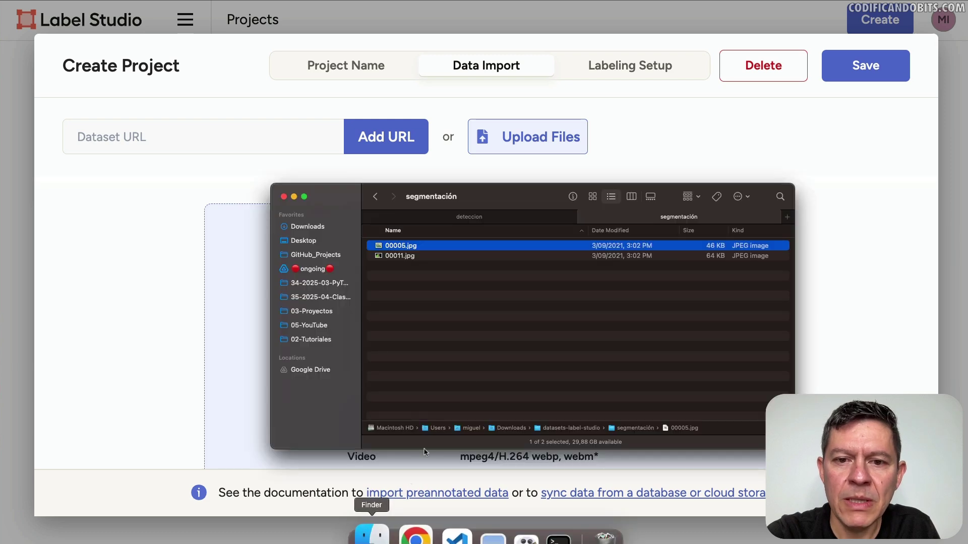
{"action": "left_click", "coordinate": [394, 256], "text": "shift"}
{"action": "left_click_drag", "start_coordinate": [394, 256], "coordinate": [229, 301]}
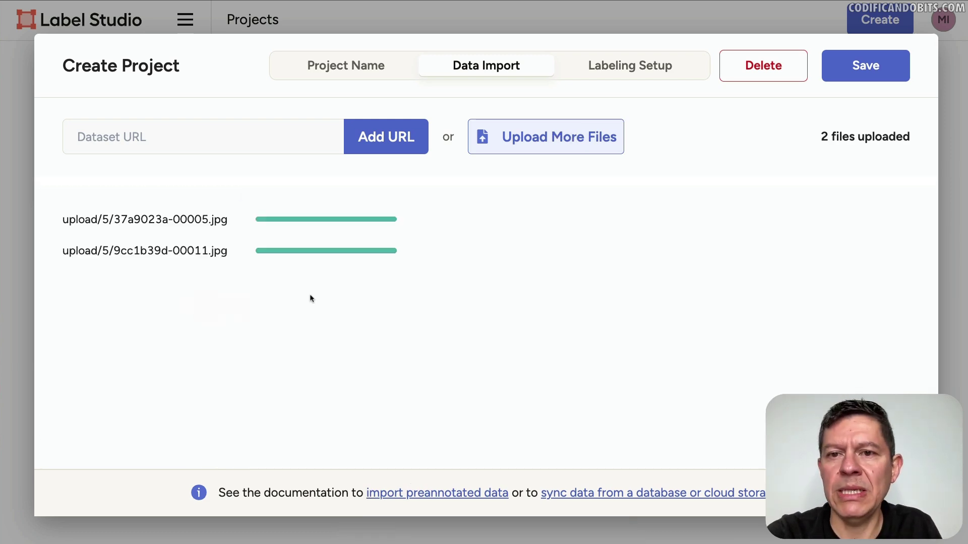
Apply the Semantic Segmentation with Polygons template to the labeling setup and remove its Car label
{"action": "left_click", "coordinate": [624, 74]}
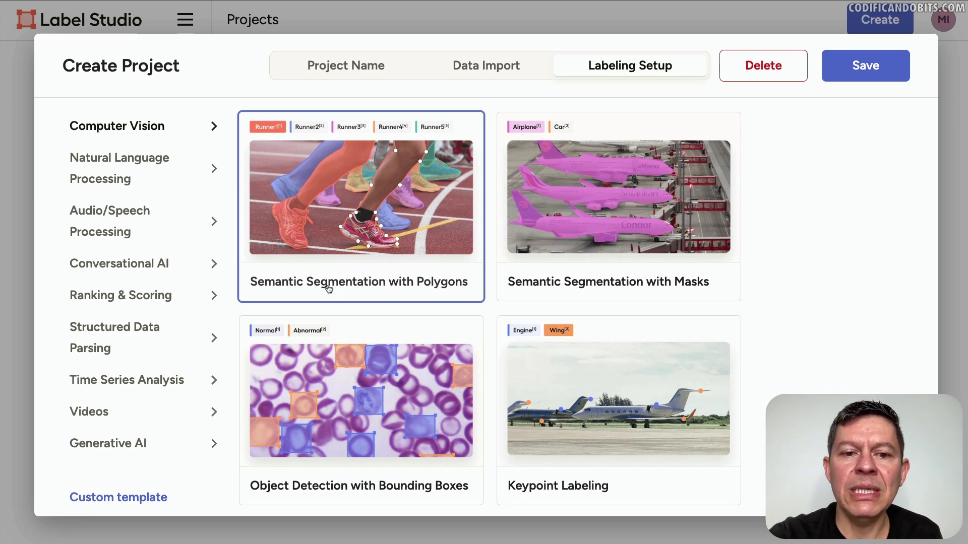
{"action": "left_click", "coordinate": [367, 212]}
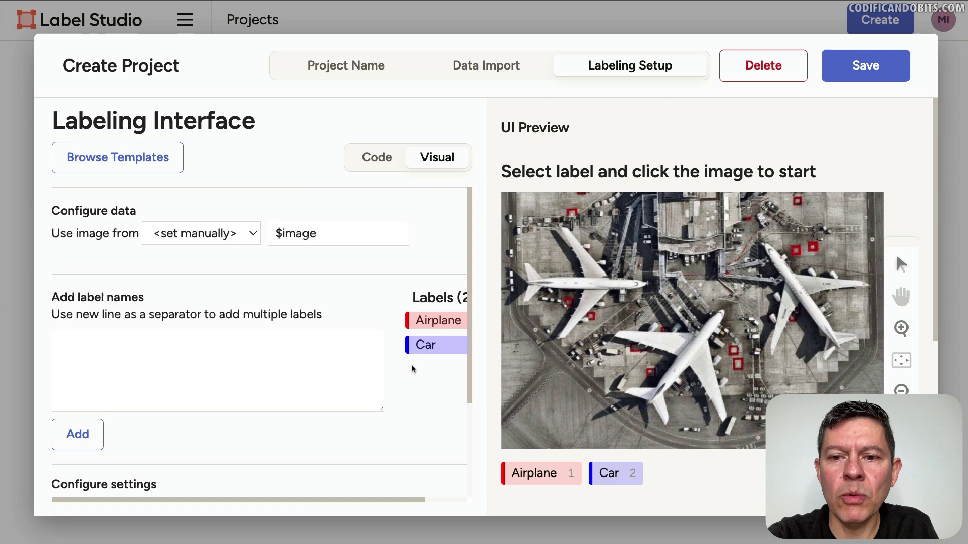
{"action": "scroll", "coordinate": [456, 367], "scroll_direction": "right", "scroll_amount": 2}
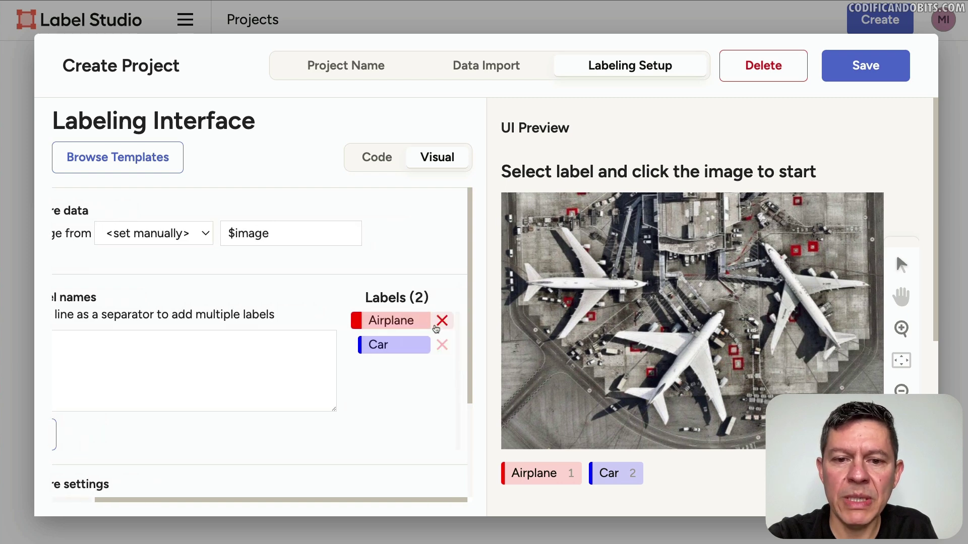
{"action": "scroll", "coordinate": [252, 236], "scroll_direction": "left", "scroll_amount": 2}
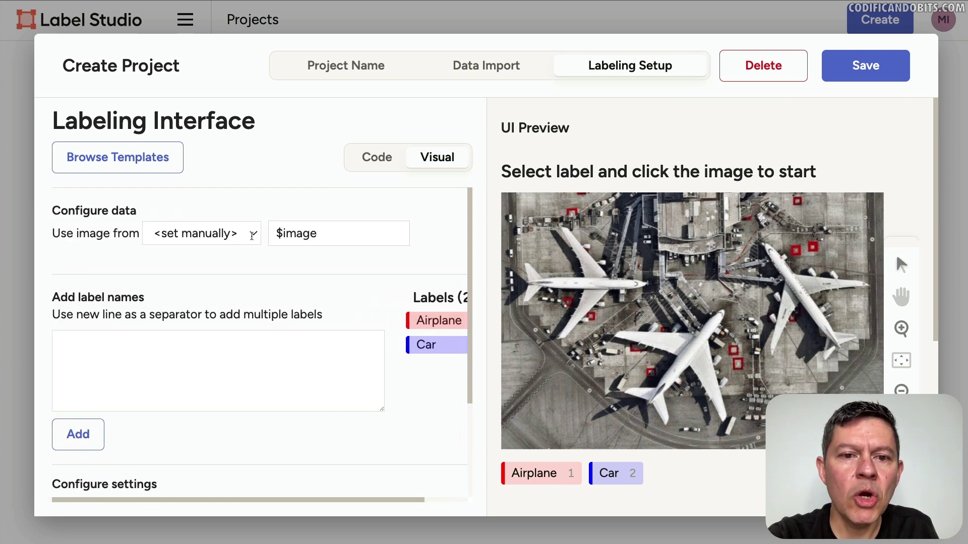
{"action": "scroll", "coordinate": [334, 276], "scroll_direction": "right", "scroll_amount": 2}
{"action": "left_click", "coordinate": [443, 345]}
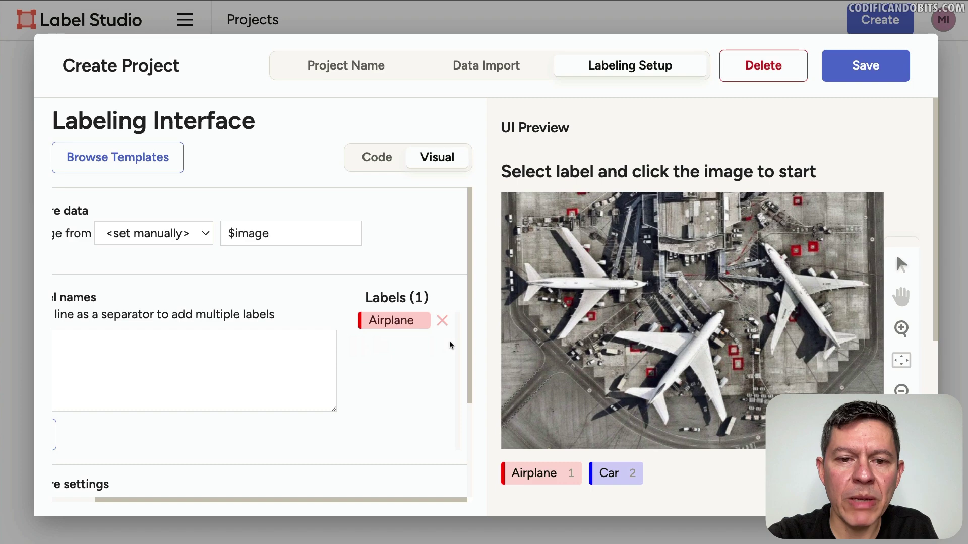
Change the Airplane label value to Enferma in the labeling code and save the project
{"action": "scroll", "coordinate": [409, 350], "scroll_direction": "left", "scroll_amount": 2}
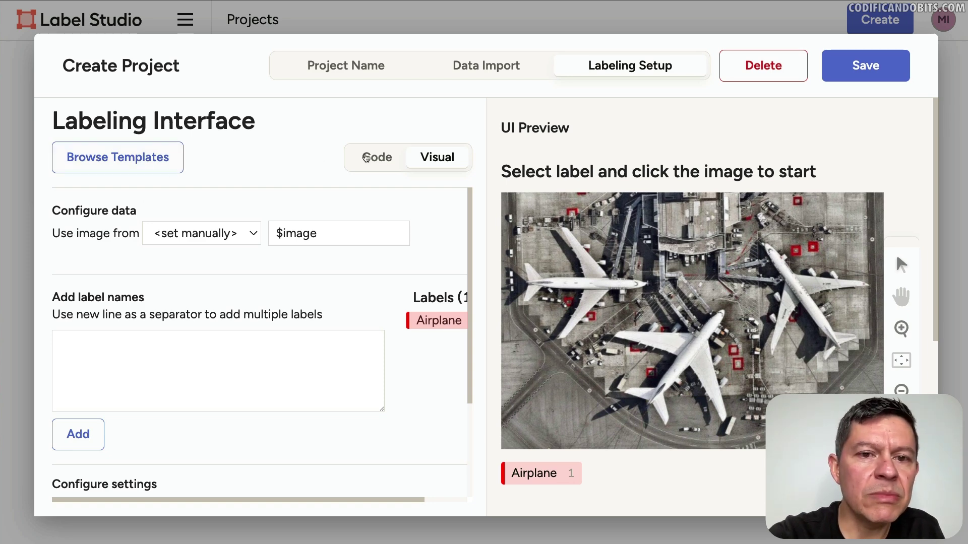
{"action": "left_click", "coordinate": [391, 159]}
{"action": "double_click", "coordinate": [239, 304]}
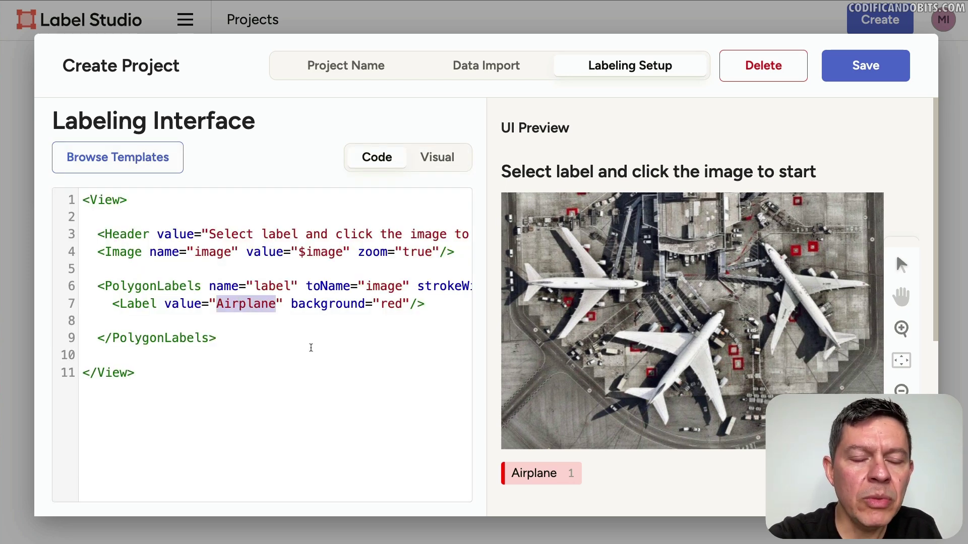
{"action": "type", "text": "Enferma"}
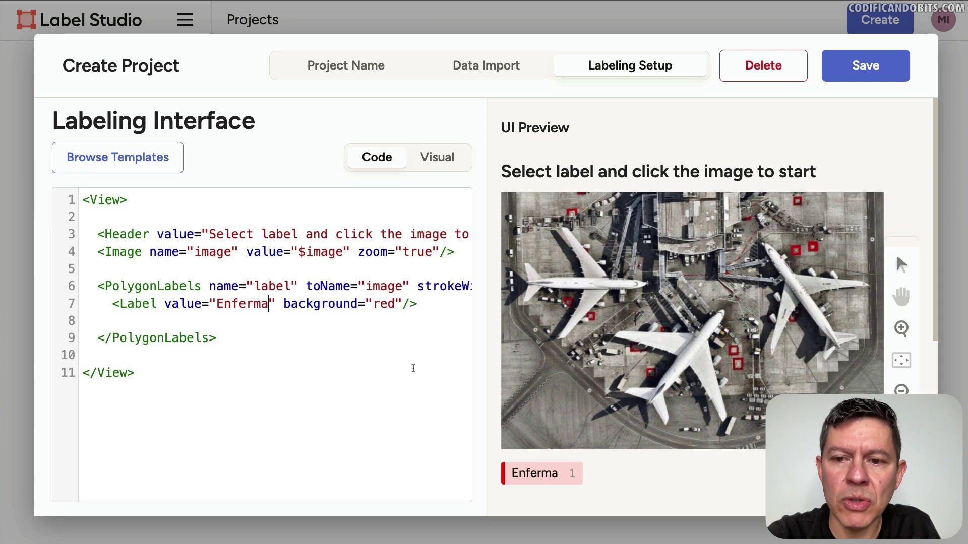
{"action": "left_click", "coordinate": [851, 76]}
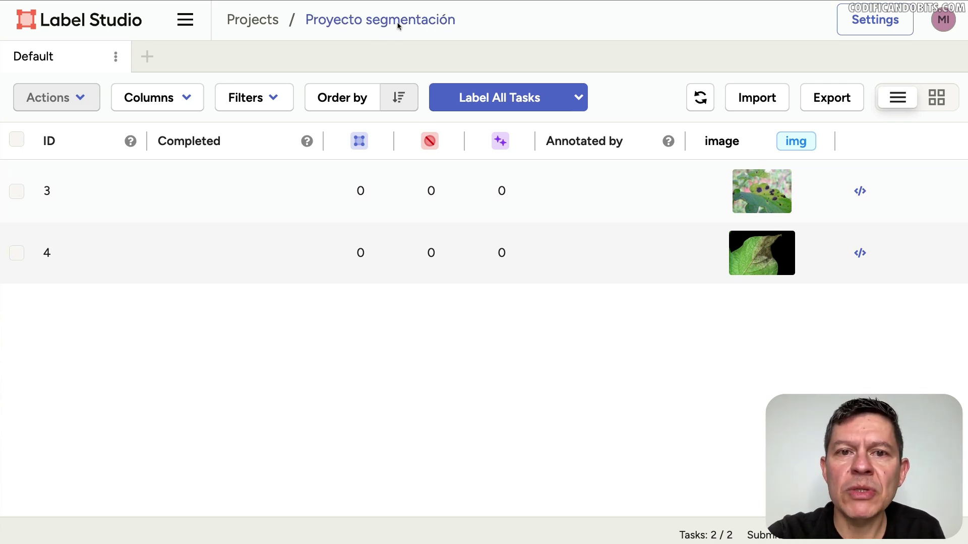
Review the project's General, Labeling Interface and Annotation settings, trying the Show before labeling option on and off
{"action": "left_click", "coordinate": [878, 21]}
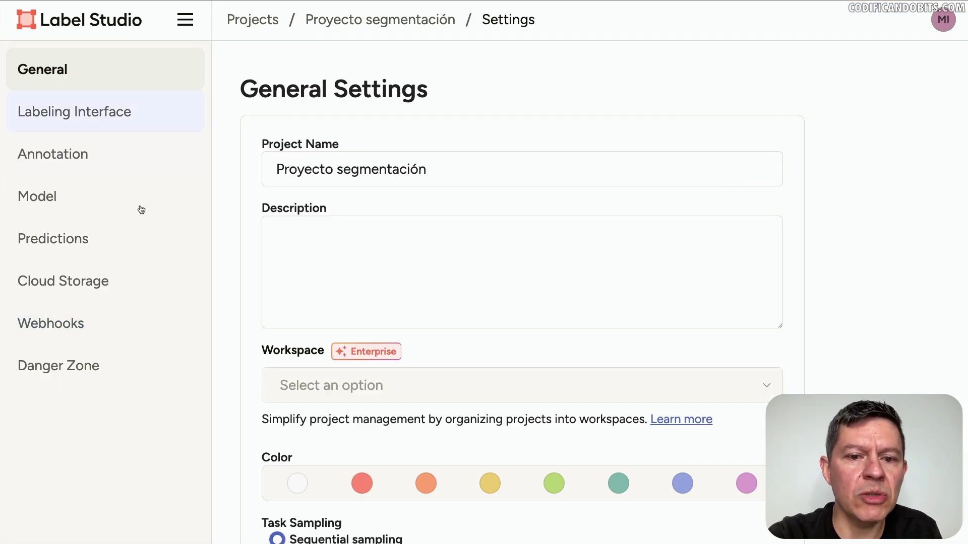
{"action": "left_click", "coordinate": [97, 129]}
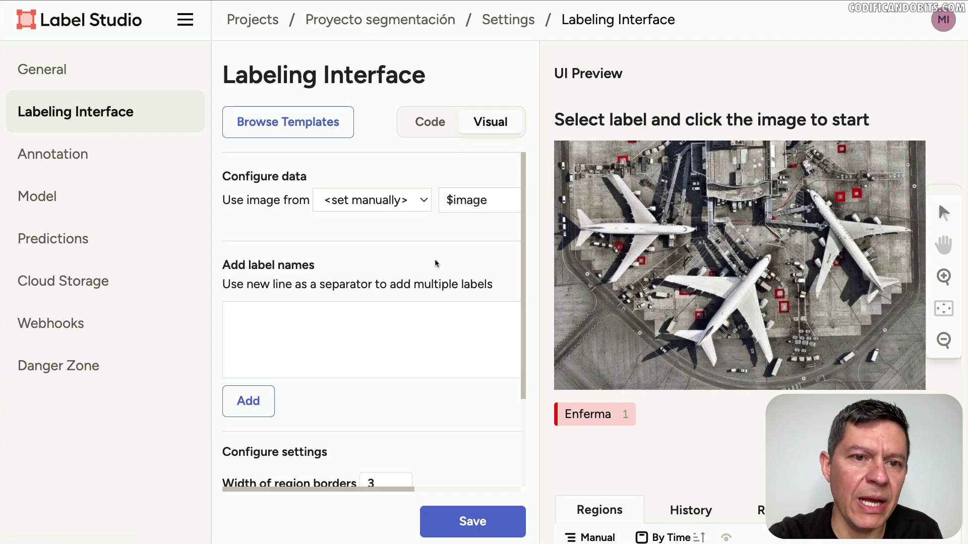
{"action": "left_click", "coordinate": [78, 167]}
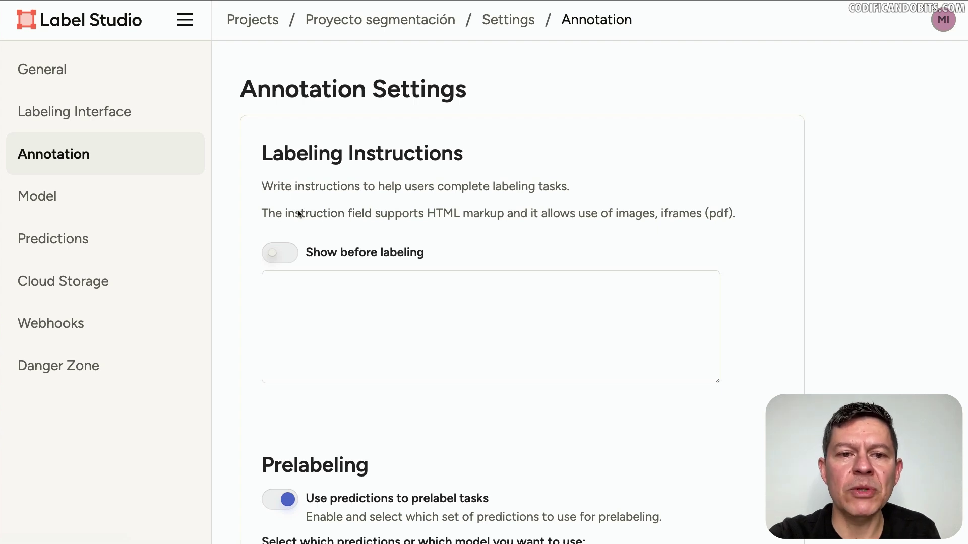
{"action": "left_click", "coordinate": [303, 308]}
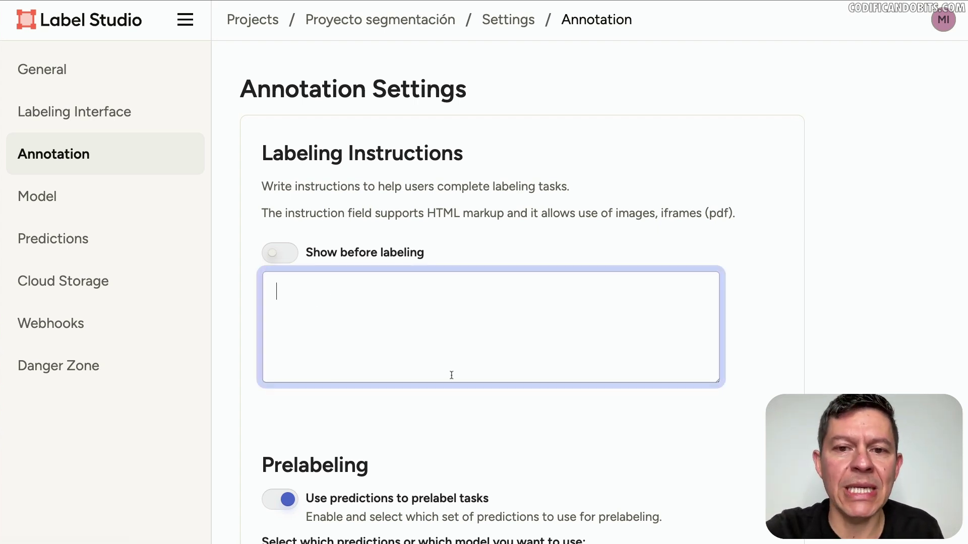
{"action": "left_click", "coordinate": [275, 255]}
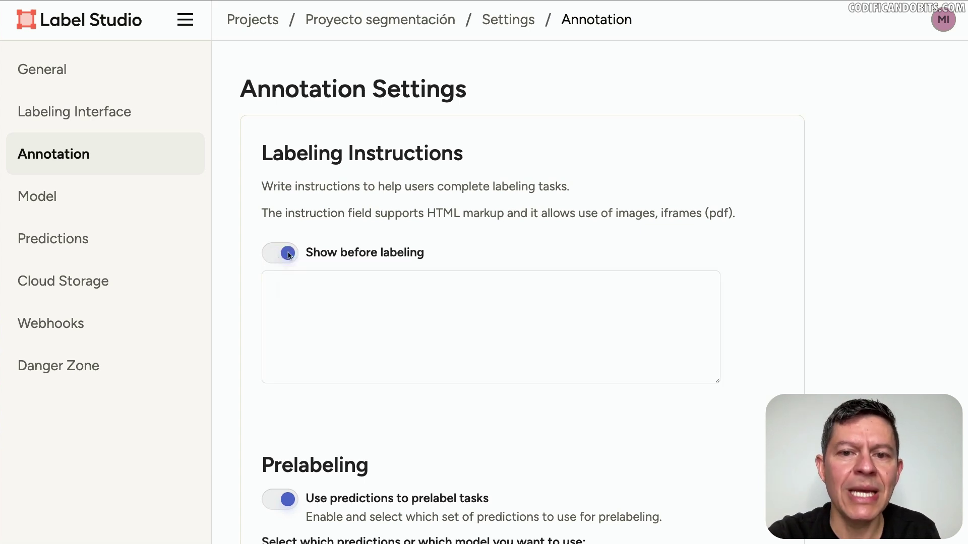
{"action": "left_click", "coordinate": [289, 255]}
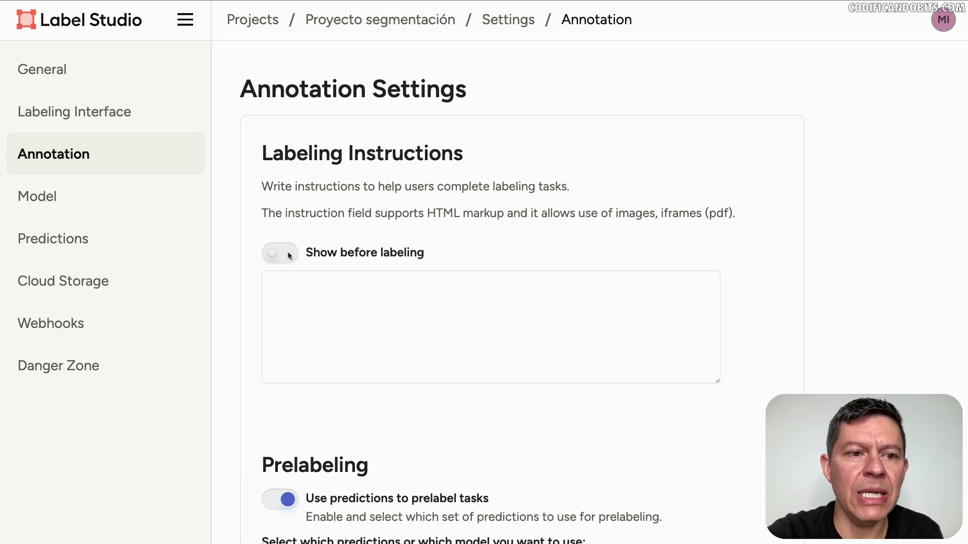
Look through the project's Model, Predictions, Cloud Storage and Danger Zone settings
{"action": "left_click", "coordinate": [49, 199]}
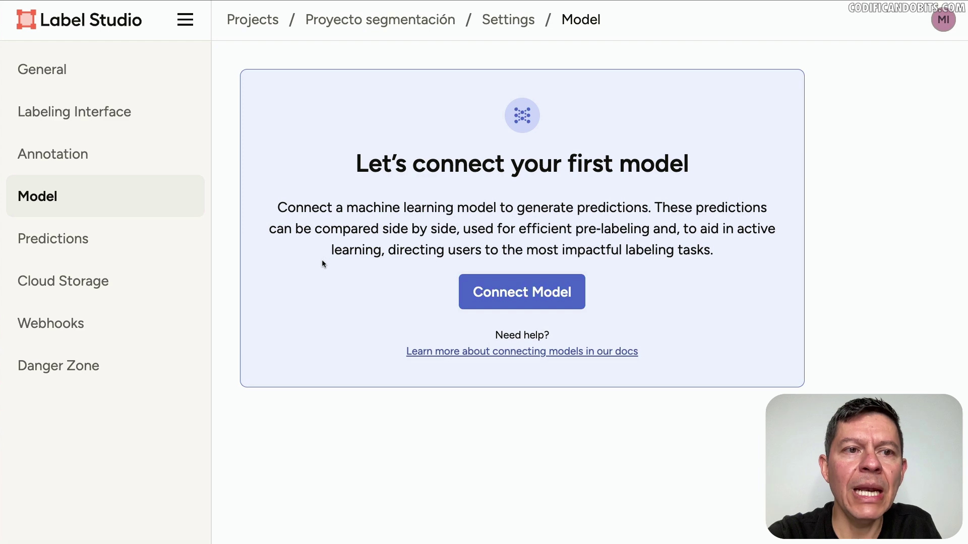
{"action": "left_click", "coordinate": [70, 239]}
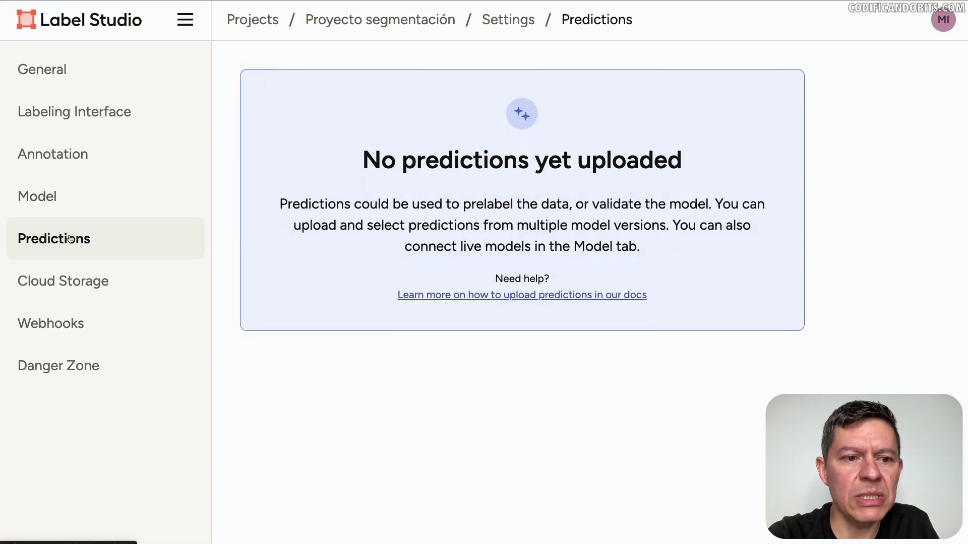
{"action": "left_click", "coordinate": [79, 288]}
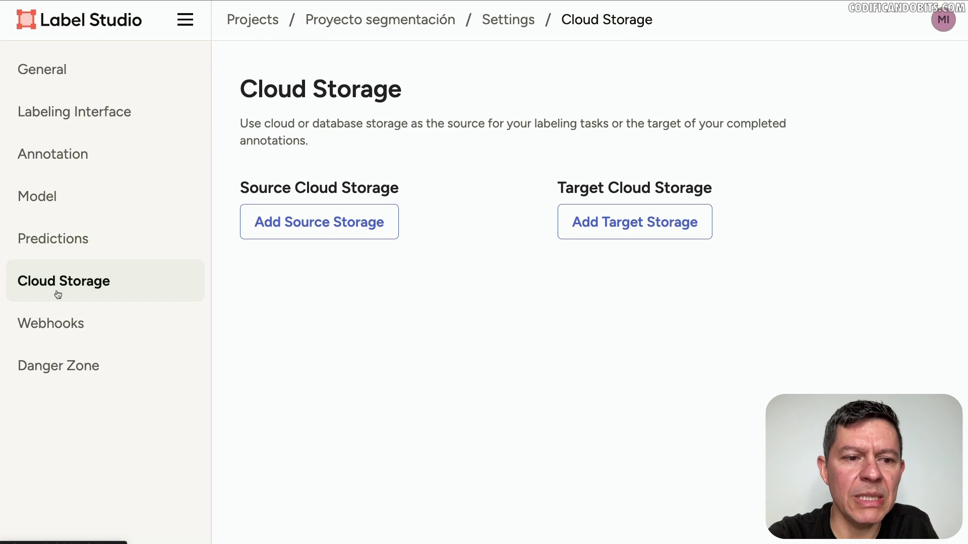
{"action": "left_click", "coordinate": [60, 365]}
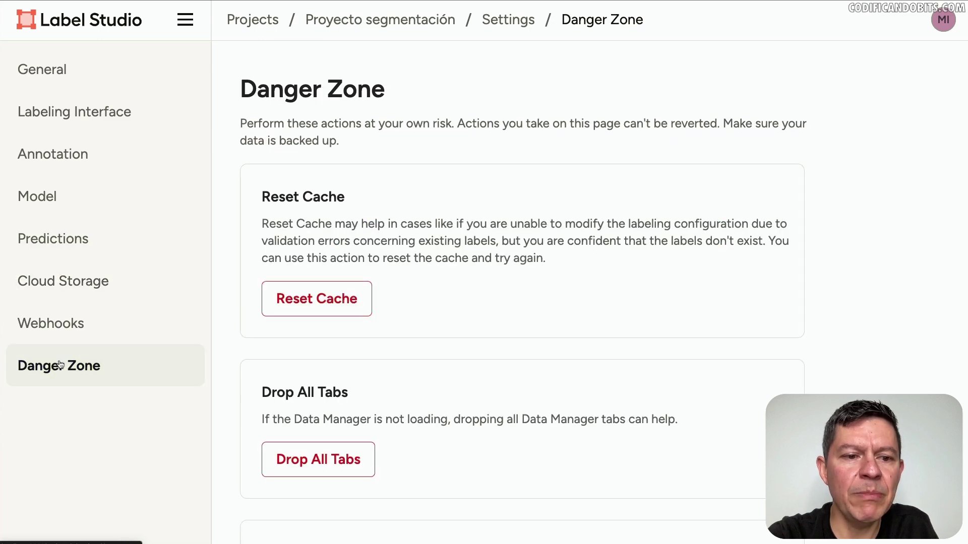
{"action": "scroll", "coordinate": [494, 361], "scroll_direction": "down", "scroll_amount": 3}
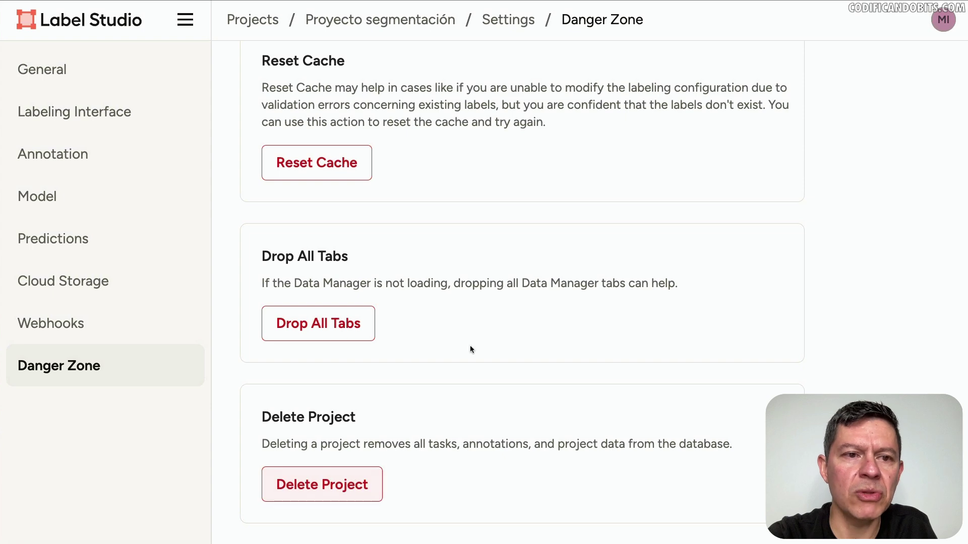
{"action": "scroll", "coordinate": [495, 335], "scroll_direction": "up", "scroll_amount": 3}
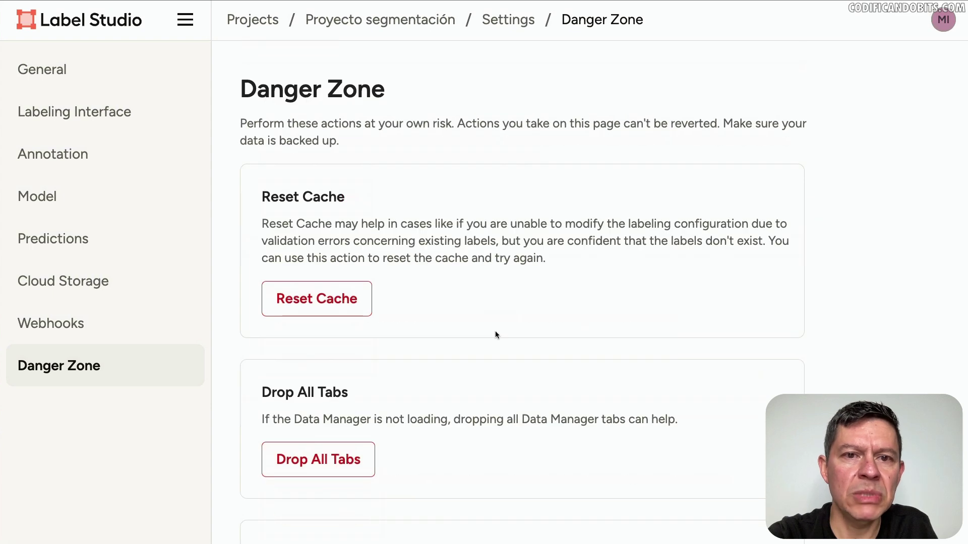
Return to the task list of Proyecto segmentación and open task 3, the spotted leaf, for labeling
{"action": "left_click", "coordinate": [414, 23]}
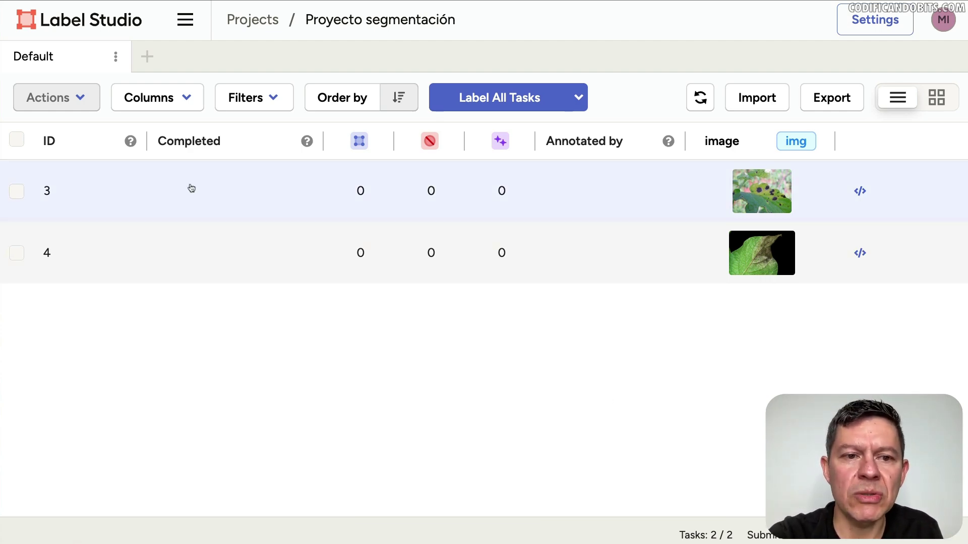
{"action": "left_click", "coordinate": [192, 188]}
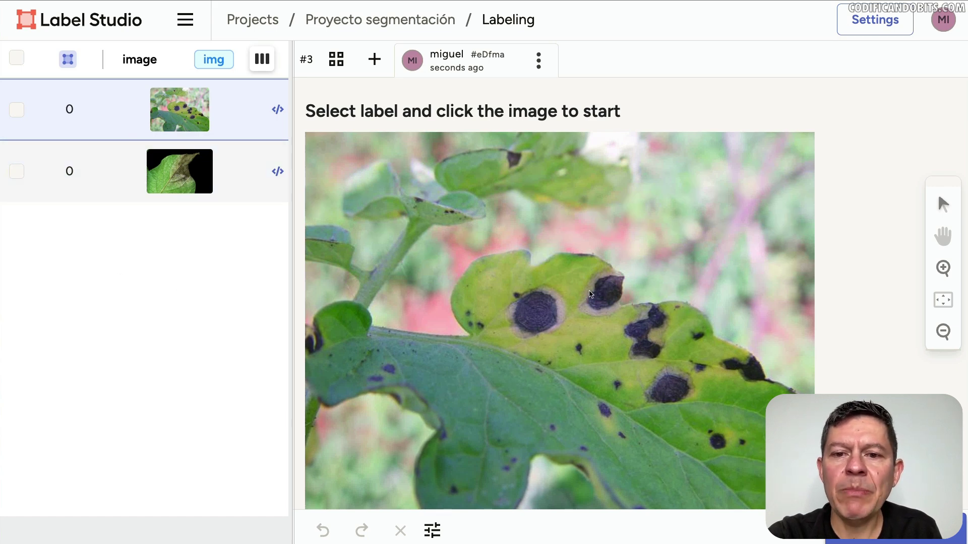
{"action": "scroll", "coordinate": [591, 295], "scroll_direction": "down", "scroll_amount": 2}
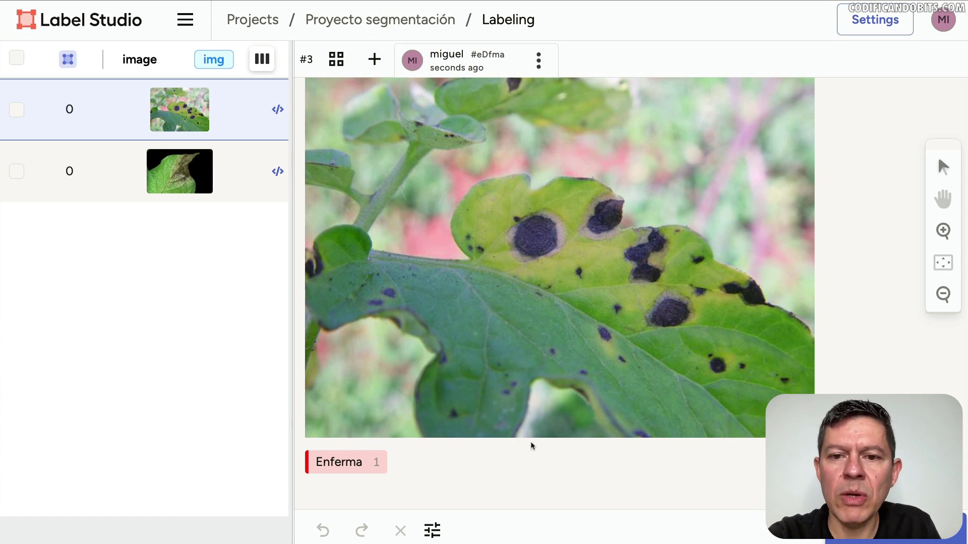
{"action": "scroll", "coordinate": [530, 445], "scroll_direction": "up", "scroll_amount": 1}
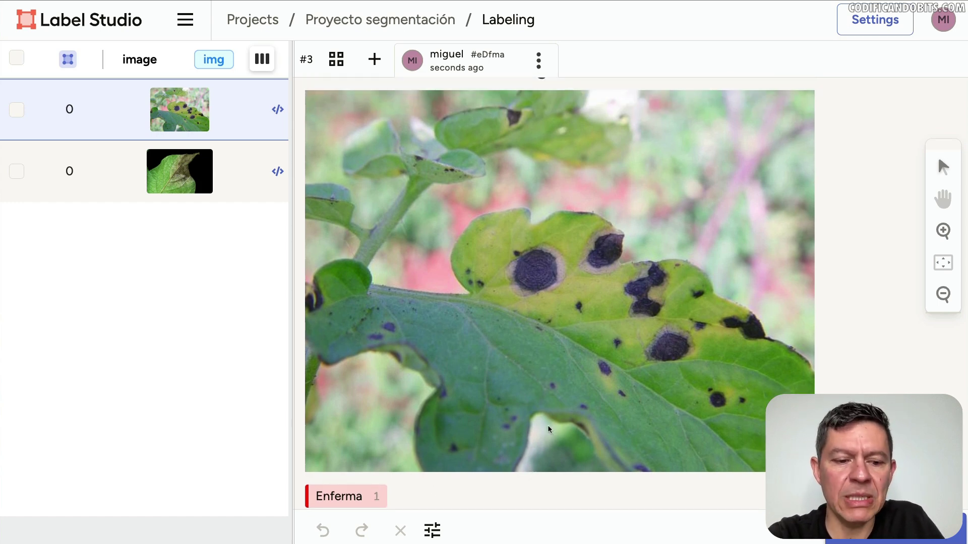
Outline the large round dark spot on the yellow part of the leaf with a closed Enferma polygon
{"action": "key", "text": "1"}
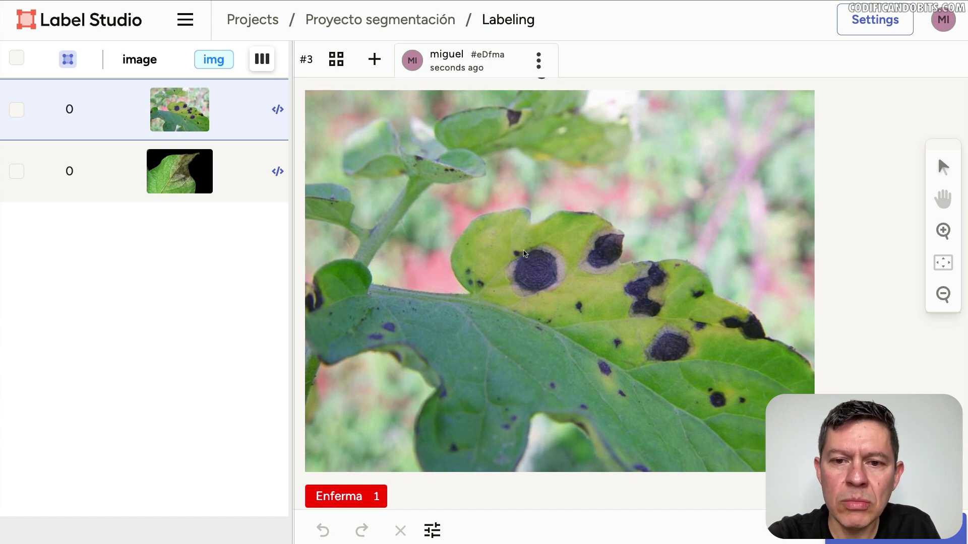
{"action": "left_click", "coordinate": [516, 261]}
{"action": "left_click", "coordinate": [503, 283]}
{"action": "left_click", "coordinate": [512, 288]}
{"action": "left_click", "coordinate": [521, 291]}
{"action": "left_click", "coordinate": [535, 295]}
{"action": "left_click", "coordinate": [550, 290]}
{"action": "left_click", "coordinate": [559, 283]}
{"action": "left_click", "coordinate": [562, 271]}
{"action": "left_click", "coordinate": [561, 257]}
{"action": "left_click", "coordinate": [553, 246]}
{"action": "left_click", "coordinate": [538, 244]}
{"action": "left_click", "coordinate": [527, 248]}
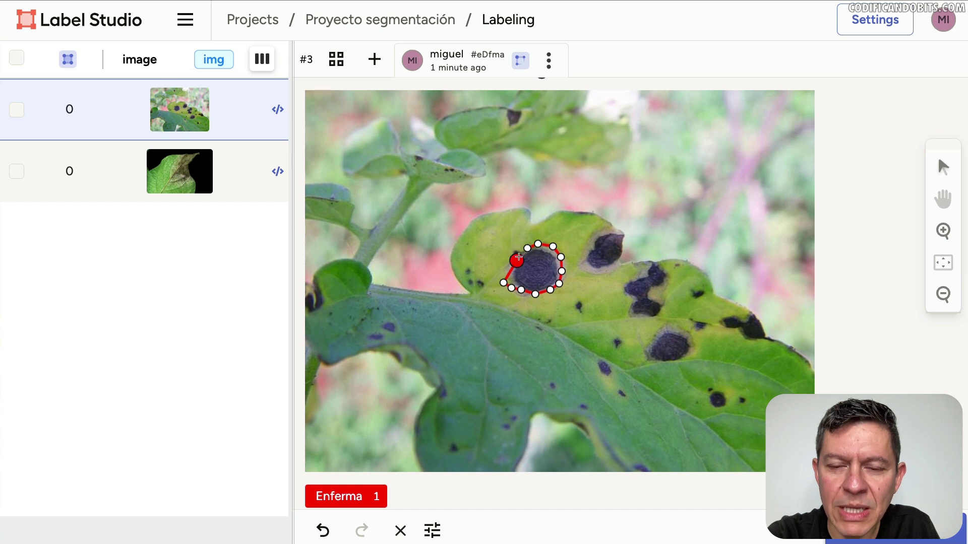
{"action": "left_click", "coordinate": [516, 261]}
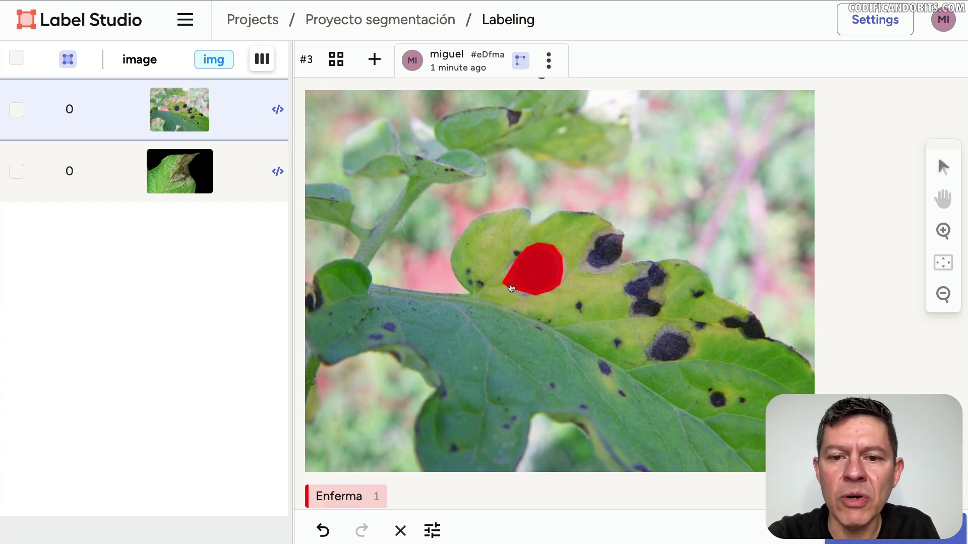
Adjust the left-side vertices of the round spot's polygon to follow its edge more closely, and deselect the region
{"action": "left_click", "coordinate": [510, 286]}
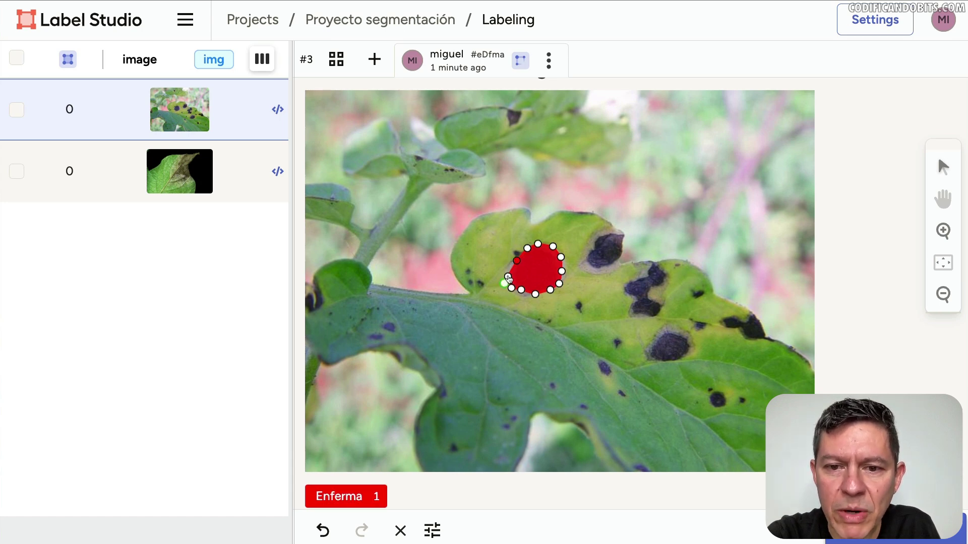
{"action": "left_click_drag", "start_coordinate": [511, 289], "coordinate": [517, 255]}
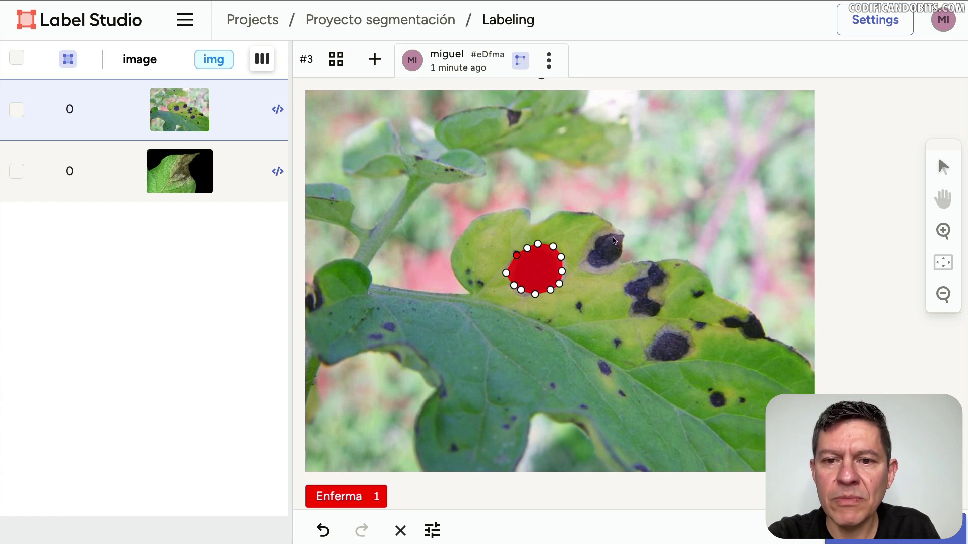
{"action": "left_click", "coordinate": [587, 225]}
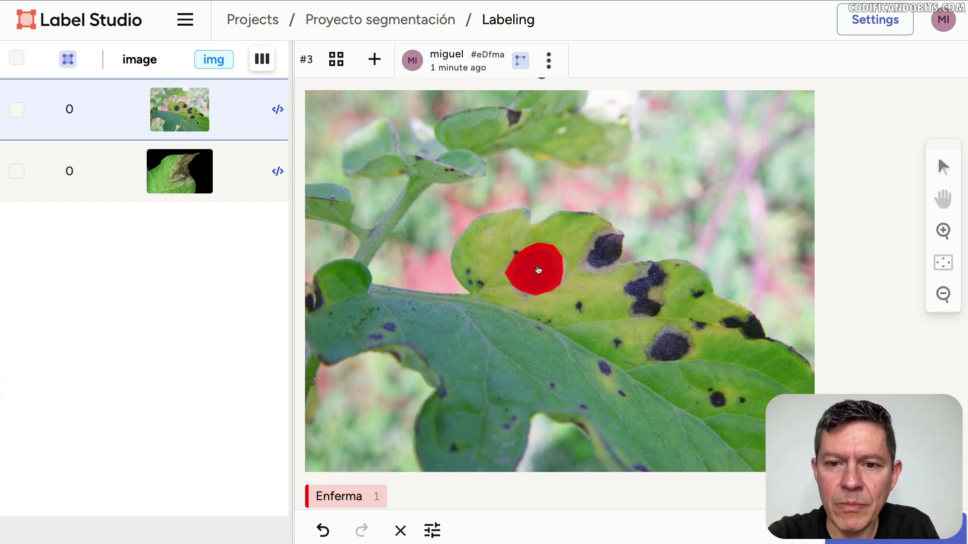
Outline the neighbouring dark spot near the leaf's upper edge with a second Enferma polygon and submit the annotation
{"action": "key", "text": "1"}
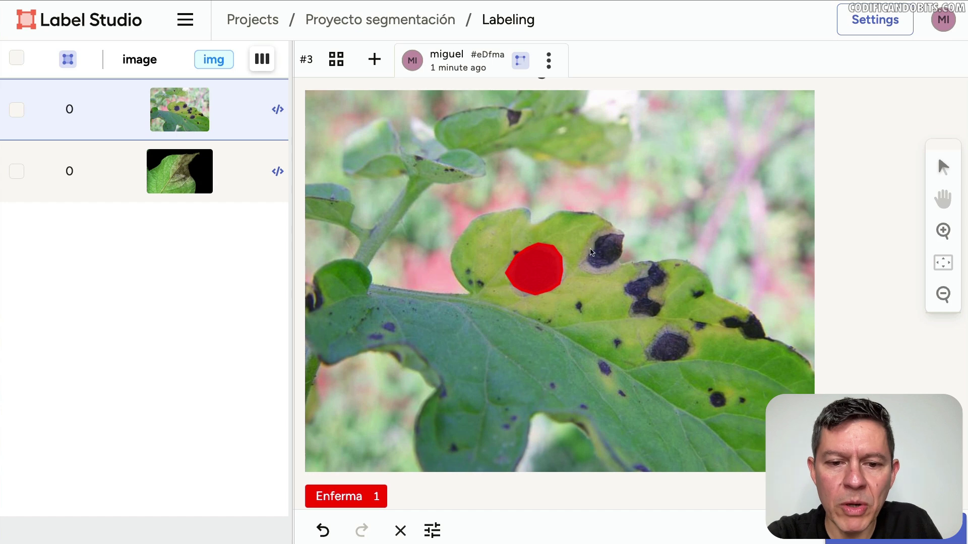
{"action": "left_click", "coordinate": [597, 239]}
{"action": "left_click", "coordinate": [607, 236]}
{"action": "left_click", "coordinate": [620, 236]}
{"action": "left_click", "coordinate": [620, 244]}
{"action": "left_click", "coordinate": [619, 258]}
{"action": "left_click", "coordinate": [599, 267]}
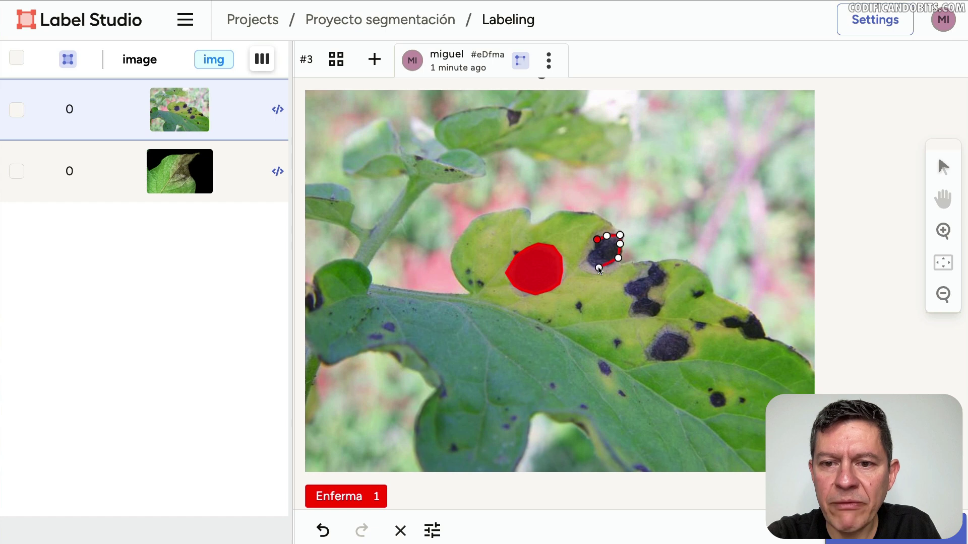
{"action": "left_click", "coordinate": [589, 257]}
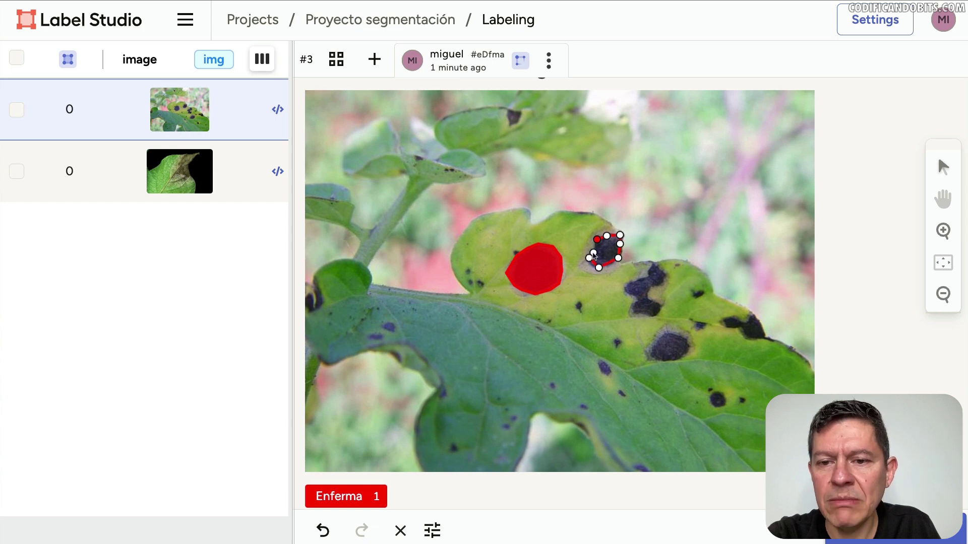
{"action": "left_click", "coordinate": [596, 239]}
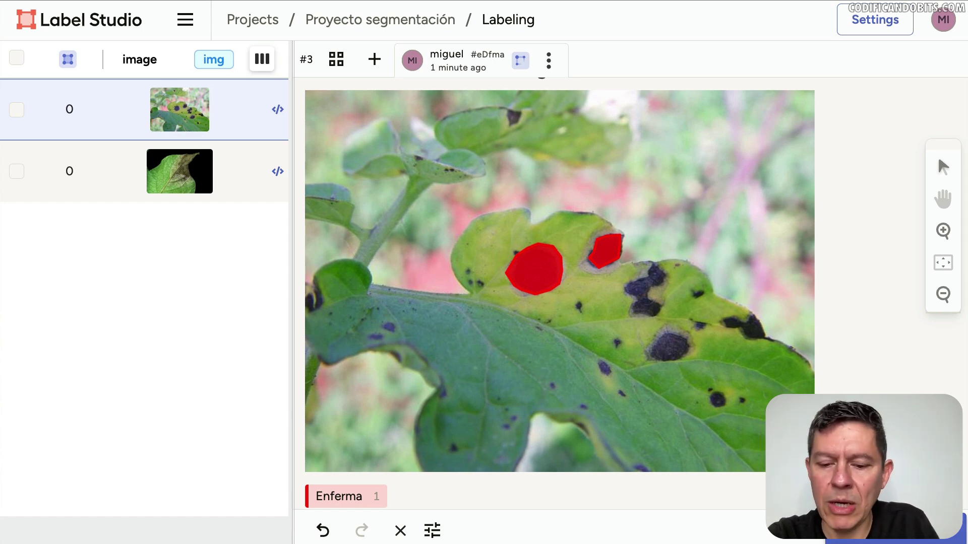
{"action": "left_click", "coordinate": [918, 531]}
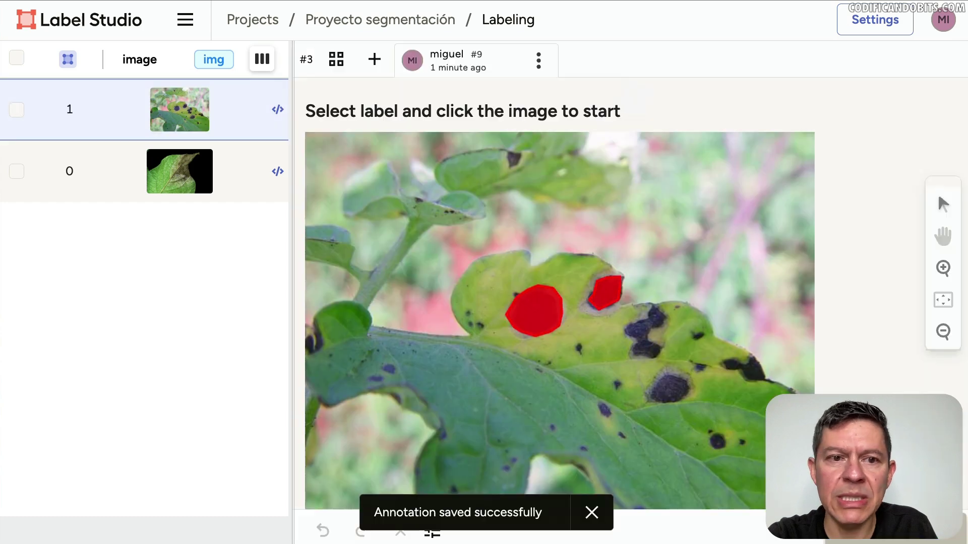
Open task 4, outline the brown diseased area up to the leaf tip with an Enferma polygon, and submit the annotation
{"action": "left_click", "coordinate": [109, 173]}
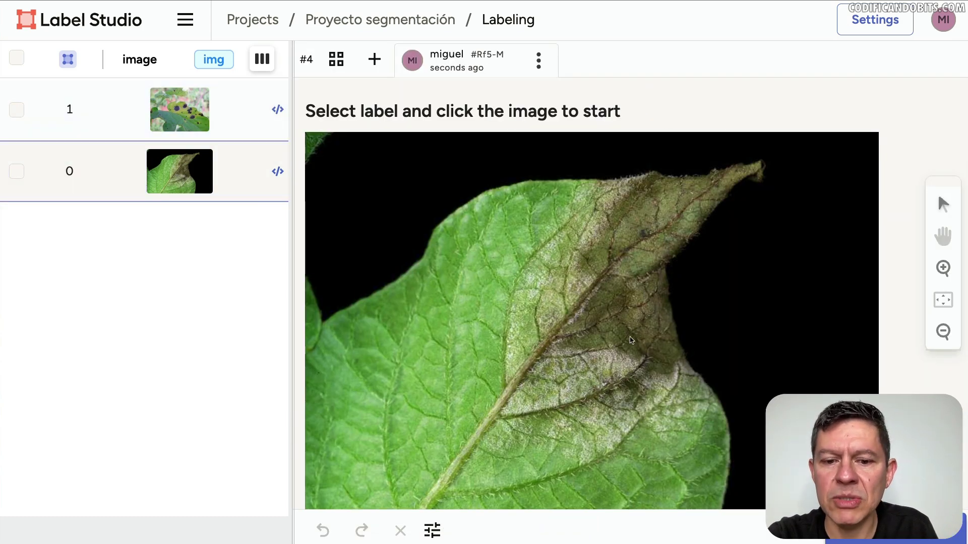
{"action": "key", "text": "1"}
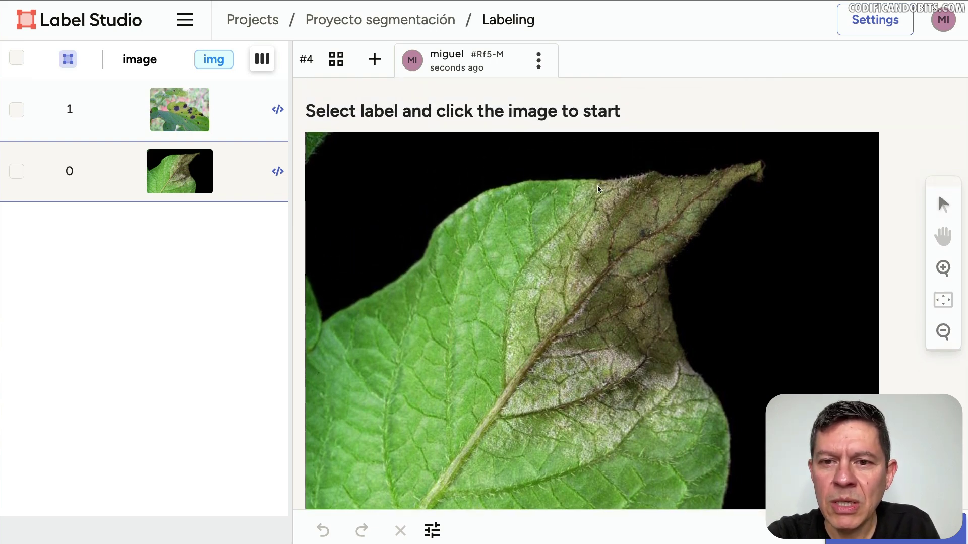
{"action": "left_click", "coordinate": [592, 206]}
{"action": "left_click", "coordinate": [580, 234]}
{"action": "left_click", "coordinate": [546, 266]}
{"action": "left_click", "coordinate": [532, 303]}
{"action": "left_click", "coordinate": [532, 338]}
{"action": "left_click", "coordinate": [541, 363]}
{"action": "left_click", "coordinate": [601, 352]}
{"action": "left_click", "coordinate": [634, 360]}
{"action": "left_click", "coordinate": [618, 399]}
{"action": "left_click", "coordinate": [646, 401]}
{"action": "left_click", "coordinate": [682, 358]}
{"action": "left_click", "coordinate": [667, 304]}
{"action": "left_click", "coordinate": [667, 262]}
{"action": "left_click", "coordinate": [702, 230]}
{"action": "left_click", "coordinate": [730, 203]}
{"action": "left_click", "coordinate": [749, 184]}
{"action": "left_click", "coordinate": [762, 162]}
{"action": "left_click", "coordinate": [738, 161]}
{"action": "left_click", "coordinate": [693, 167]}
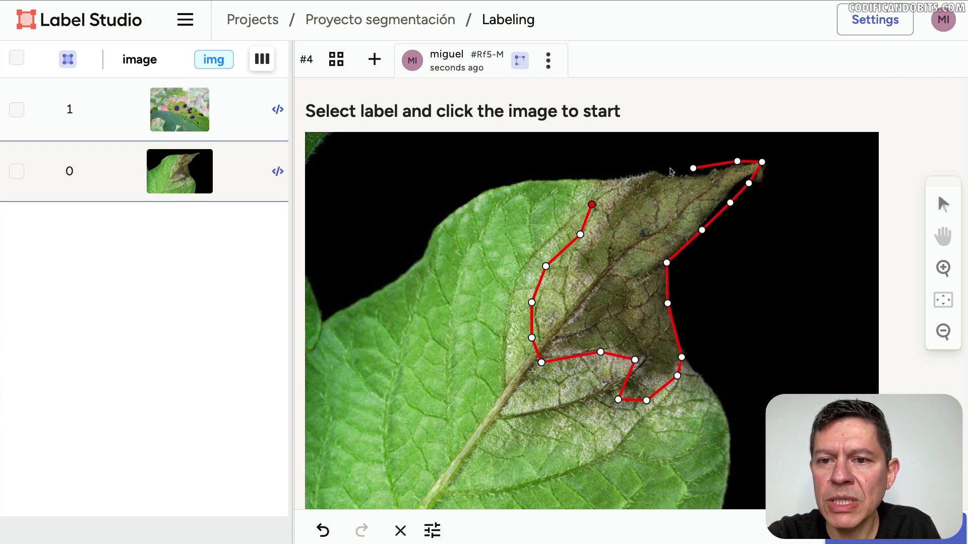
{"action": "left_click", "coordinate": [660, 173]}
{"action": "left_click", "coordinate": [627, 179]}
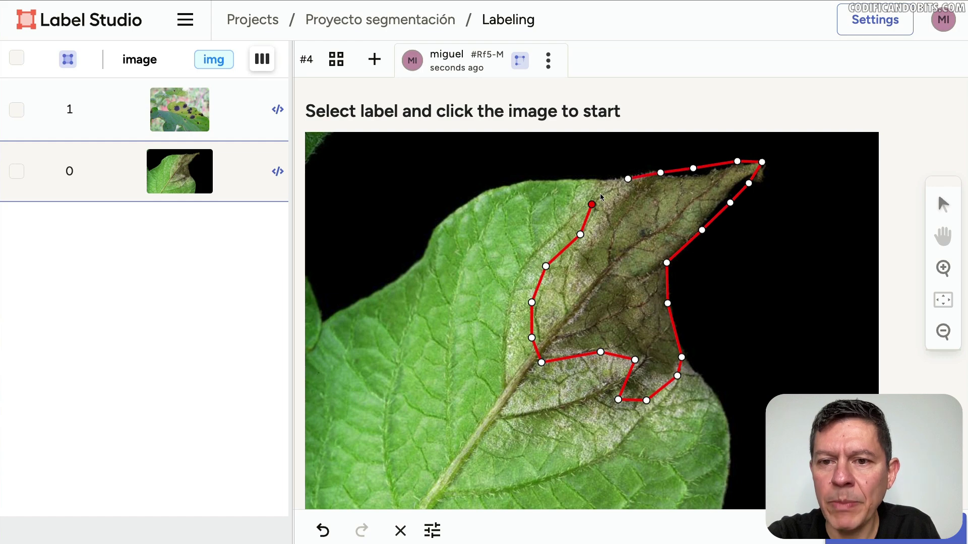
{"action": "left_click", "coordinate": [592, 204]}
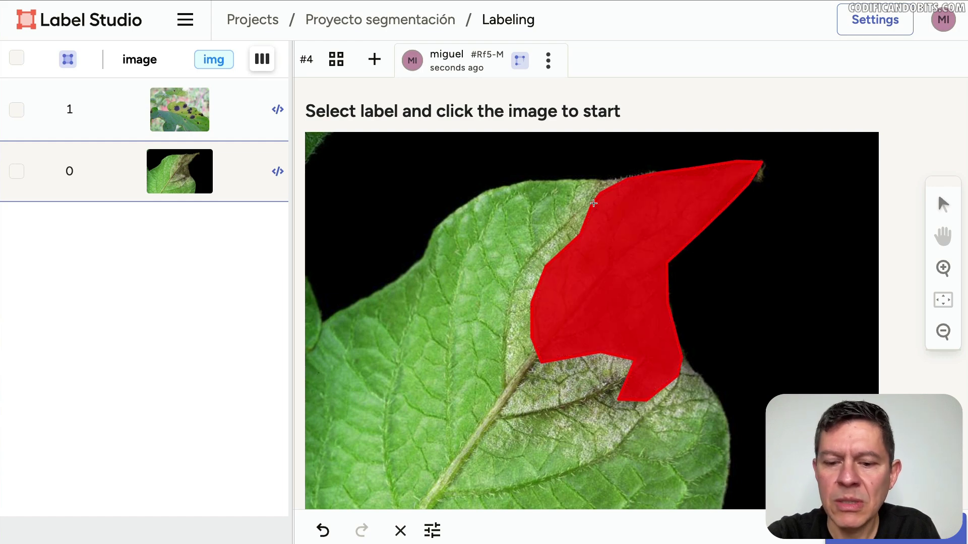
{"action": "left_click", "coordinate": [895, 529]}
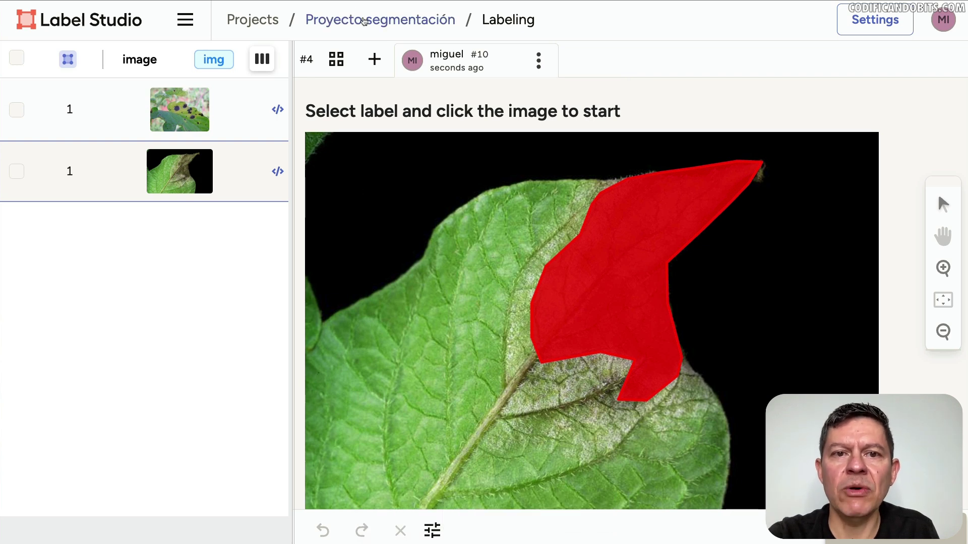
Return to the Proyecto segmentación task list and export its annotations in the YOLOv8 OBB with Images format
{"action": "left_click", "coordinate": [364, 20]}
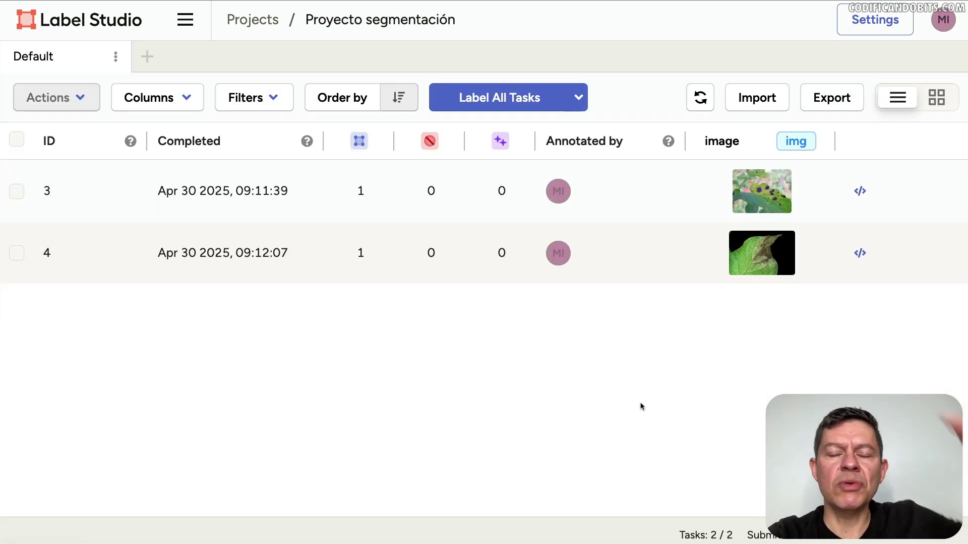
{"action": "left_click", "coordinate": [830, 99]}
{"action": "scroll", "coordinate": [486, 333], "scroll_direction": "down", "scroll_amount": 8}
{"action": "left_click", "coordinate": [306, 310]}
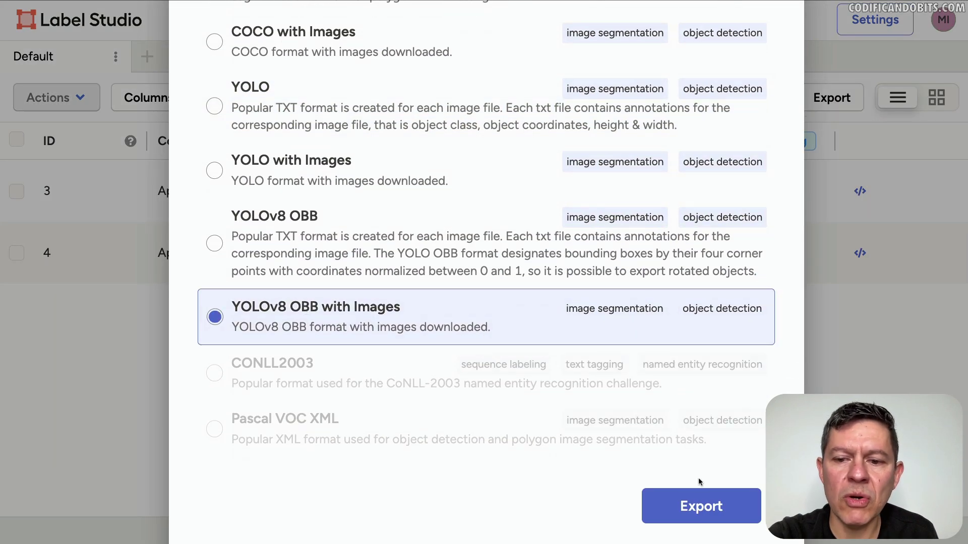
{"action": "left_click", "coordinate": [724, 506]}
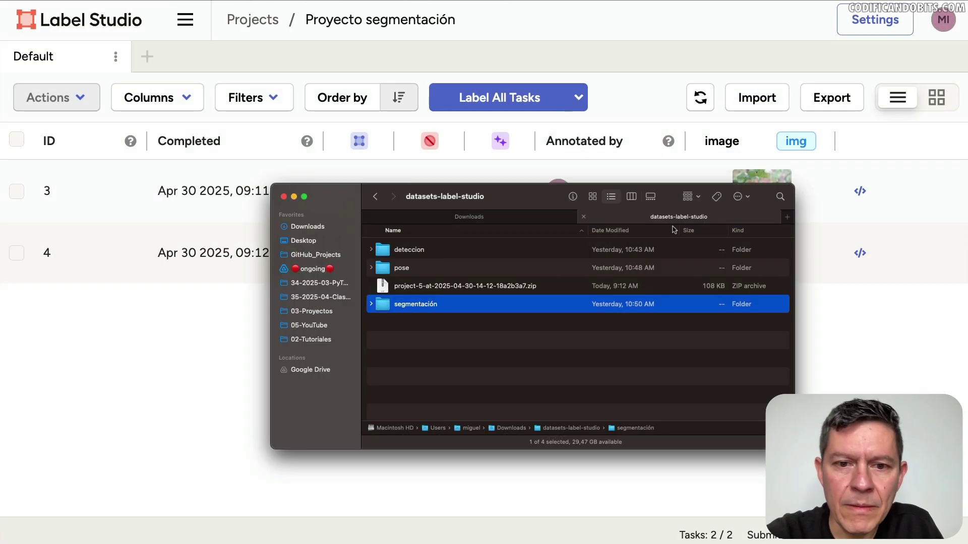
Extract the exported project-5 zip archive in the datasets-label-studio folder and open the extracted folder
{"action": "left_click", "coordinate": [481, 389]}
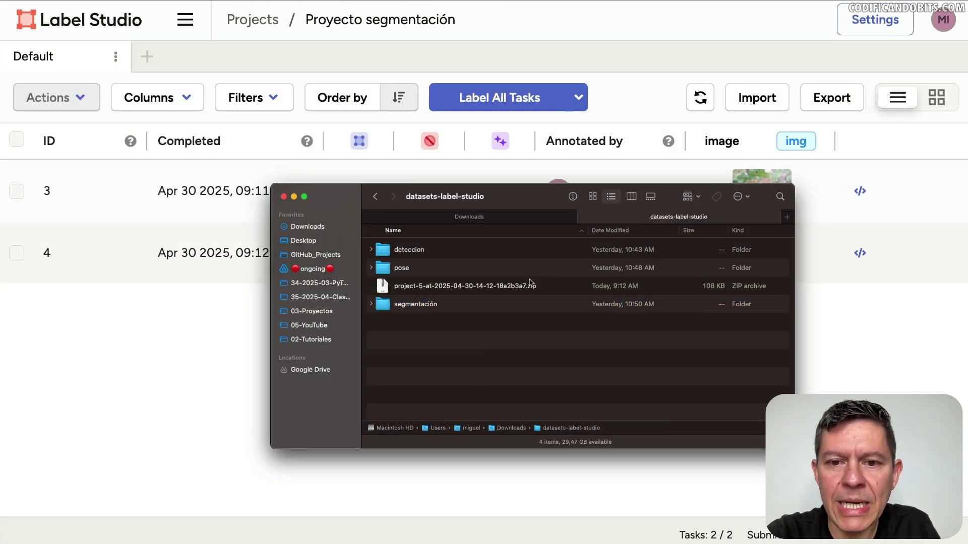
{"action": "left_click", "coordinate": [485, 287]}
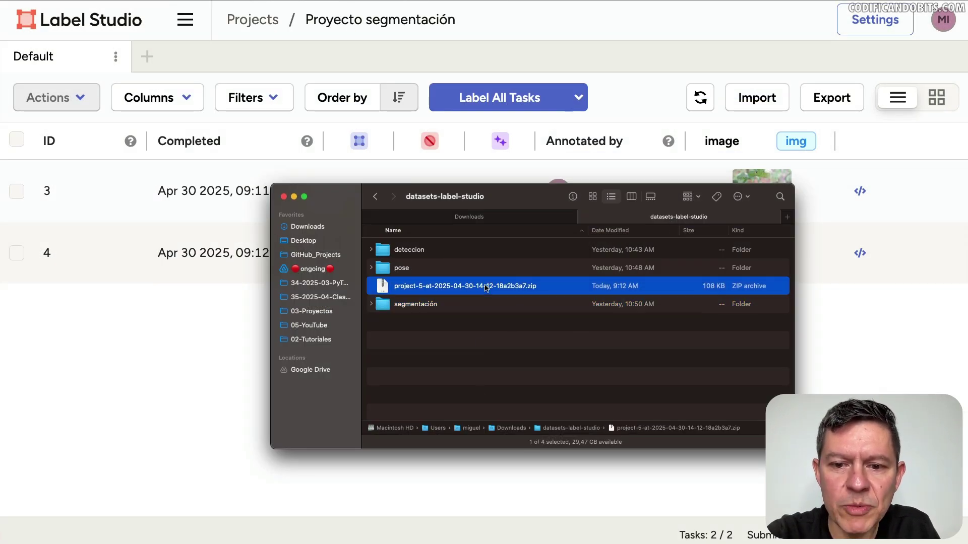
{"action": "double_click", "coordinate": [485, 287]}
{"action": "double_click", "coordinate": [462, 297]}
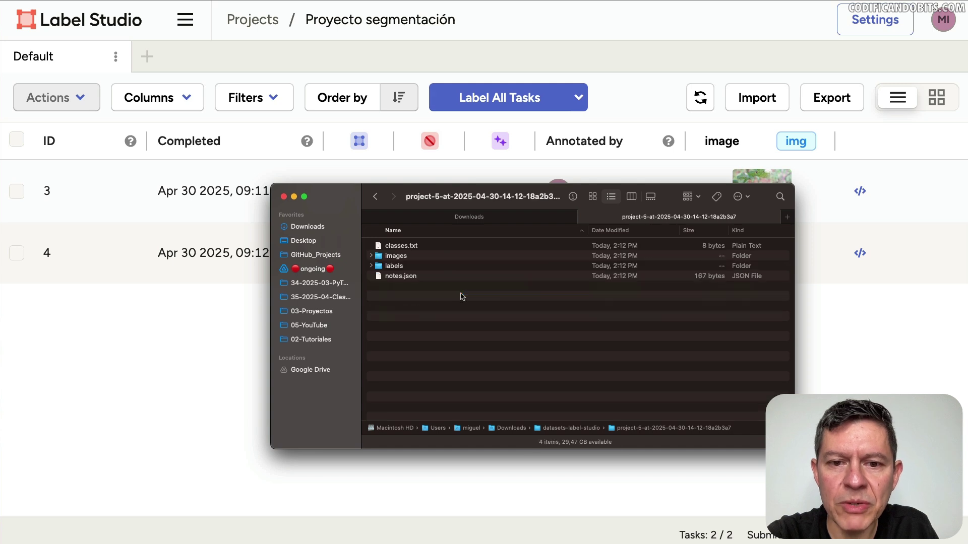
Preview the exported classes.txt file to check the class names, and close the preview
{"action": "left_click", "coordinate": [396, 247]}
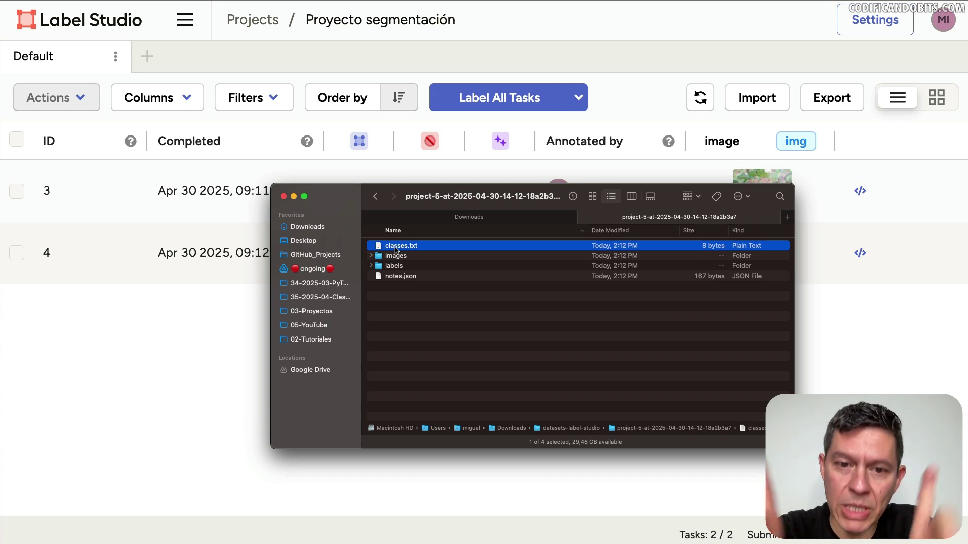
{"action": "key", "text": "space"}
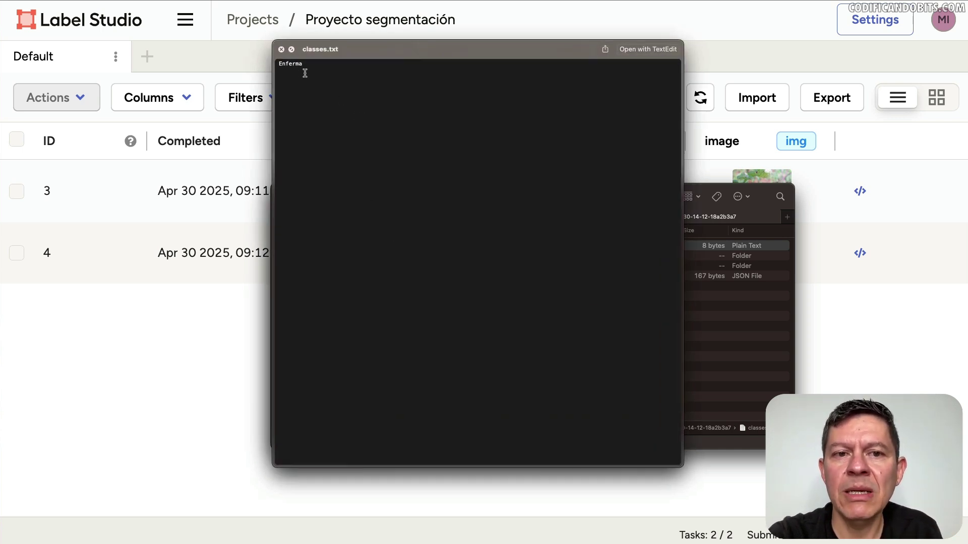
{"action": "key", "text": "space"}
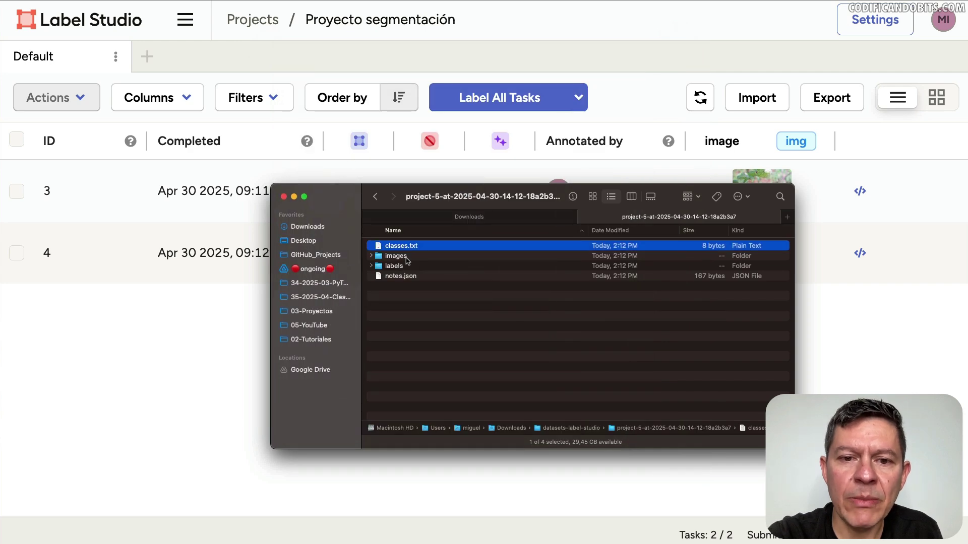
Preview both exported pictures in the images folder, and go back to the export folder
{"action": "left_click", "coordinate": [407, 257]}
{"action": "double_click", "coordinate": [407, 257]}
{"action": "left_click", "coordinate": [429, 246]}
{"action": "key", "text": "space"}
{"action": "key", "text": "Down"}
{"action": "key", "text": "space"}
{"action": "key", "text": "super+Up"}
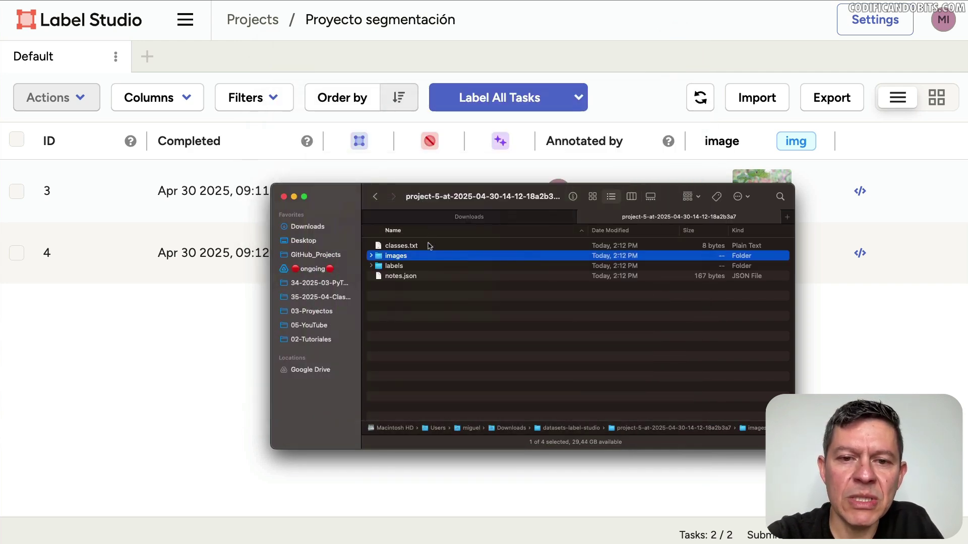
Open the labels folder and preview both exported label text files to examine their class index and polygon coordinates
{"action": "left_click", "coordinate": [399, 266]}
{"action": "double_click", "coordinate": [398, 266]}
{"action": "left_click", "coordinate": [431, 246]}
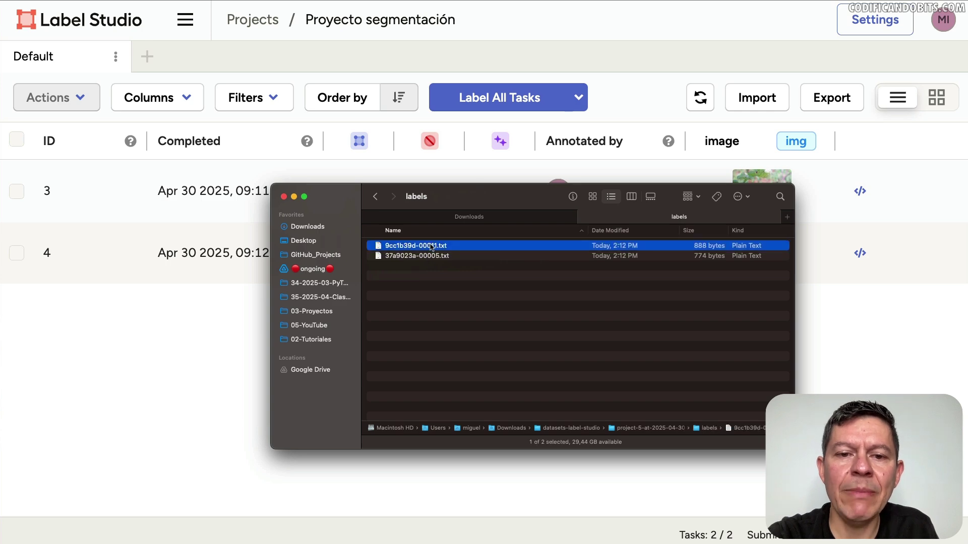
{"action": "key", "text": "space"}
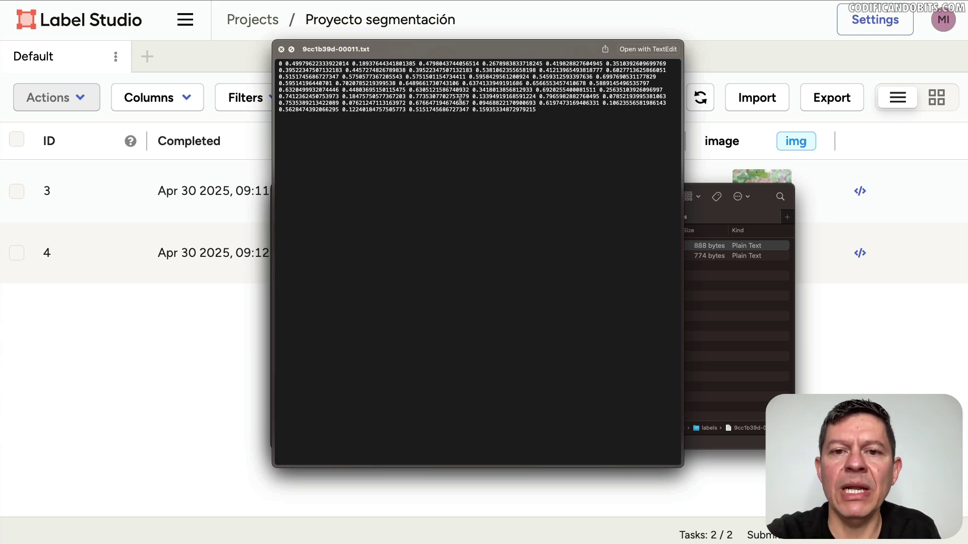
{"action": "key", "text": "space"}
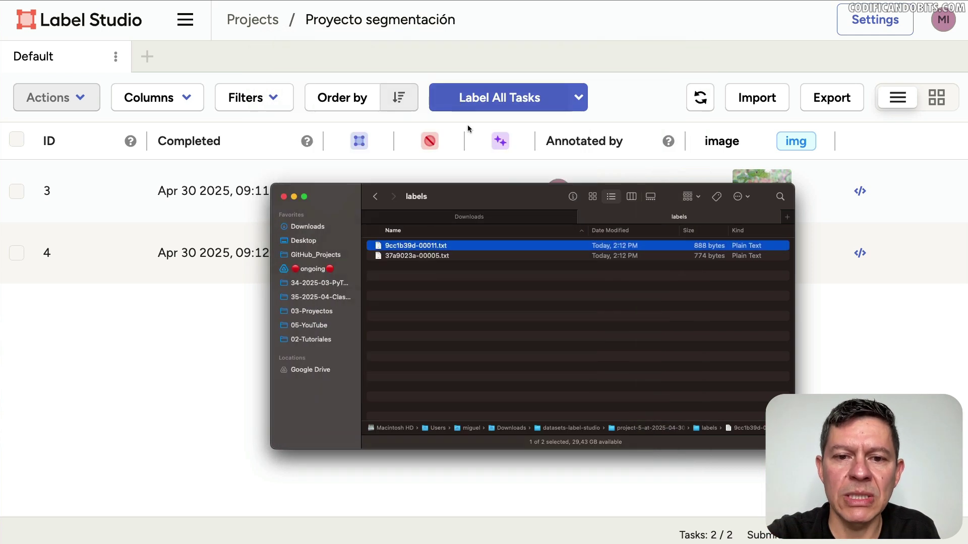
{"action": "left_click", "coordinate": [432, 258]}
{"action": "key", "text": "space"}
{"action": "key", "text": "space"}
Go back up to datasets-label-studio and delete the extracted project-5 folder together with its zip archive
{"action": "key", "text": "super+Up"}
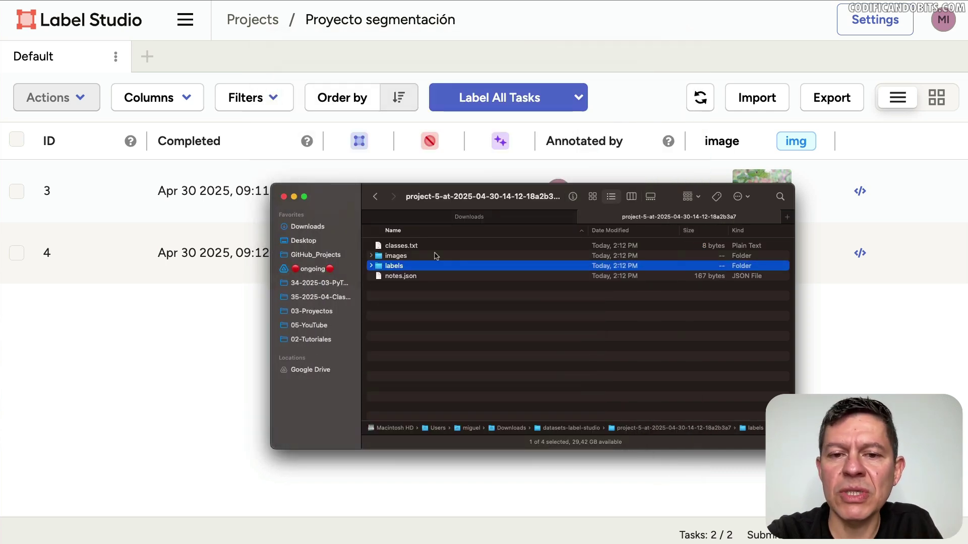
{"action": "key", "text": "super+Up"}
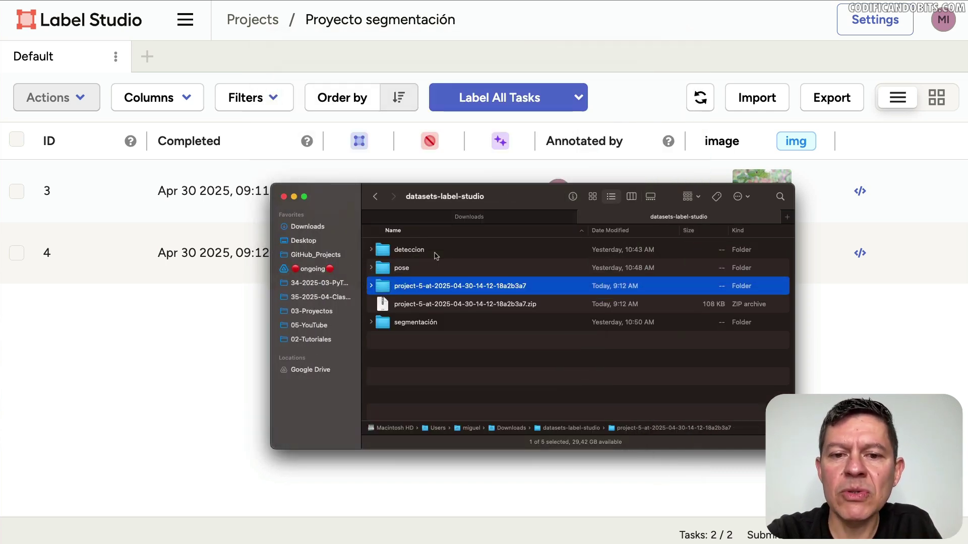
{"action": "left_click", "coordinate": [470, 303], "text": "shift"}
{"action": "key", "text": "super+BackSpace"}
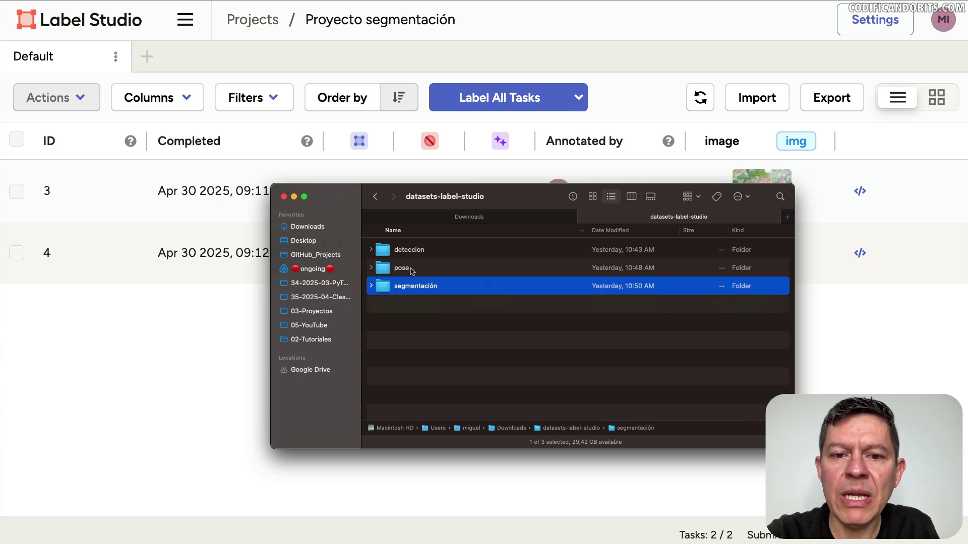
Open the pose folder and preview 00000000.jpg and 00000012.jpg to compare the yoga poses
{"action": "double_click", "coordinate": [409, 269]}
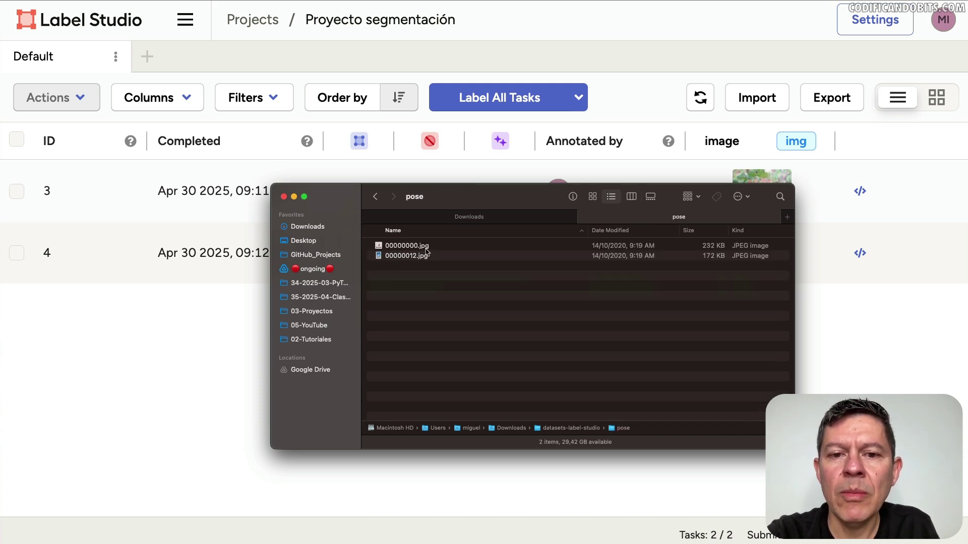
{"action": "left_click", "coordinate": [426, 249]}
{"action": "key", "text": "space"}
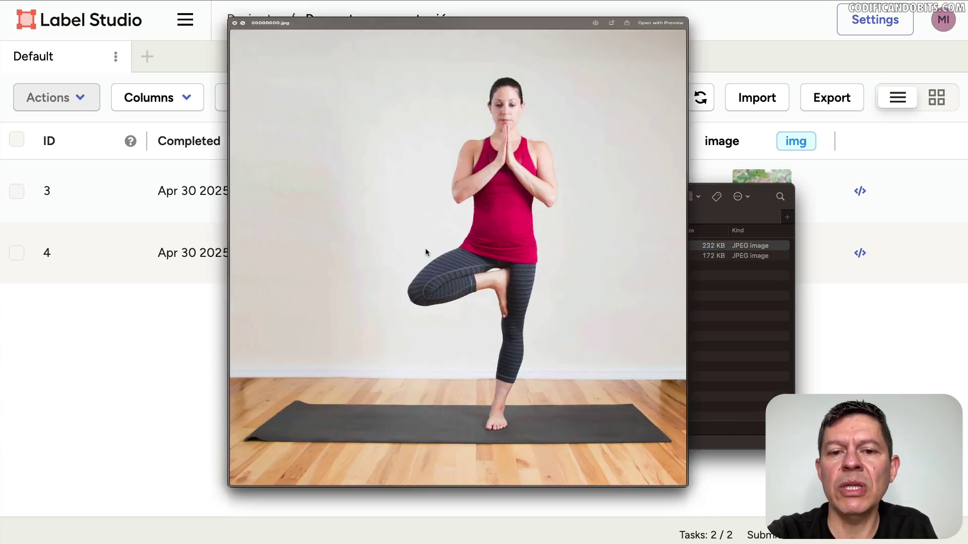
{"action": "key", "text": "Down"}
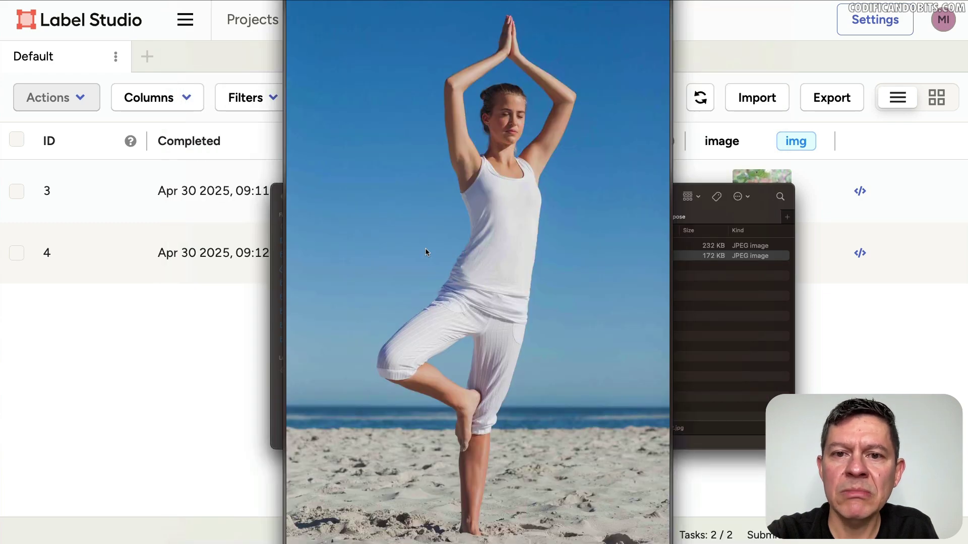
{"action": "key", "text": "Up"}
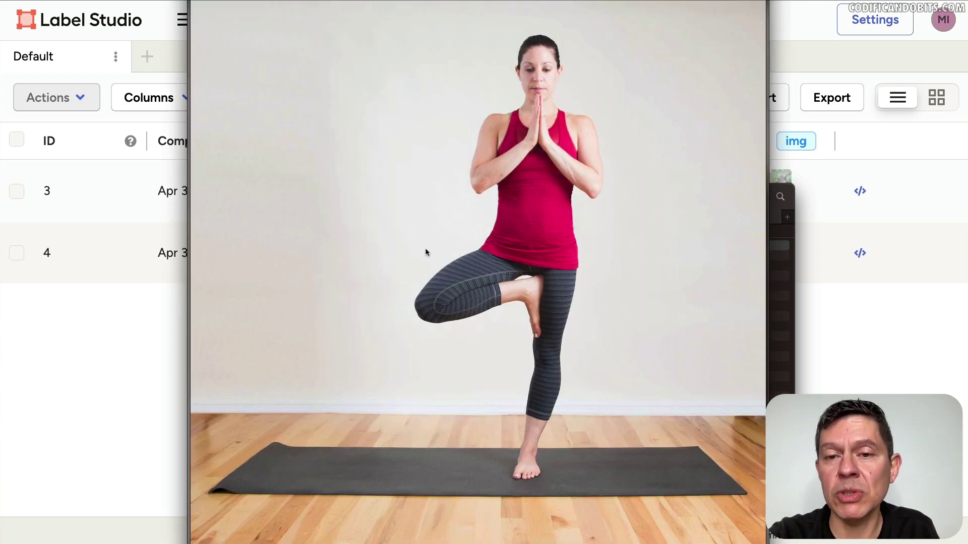
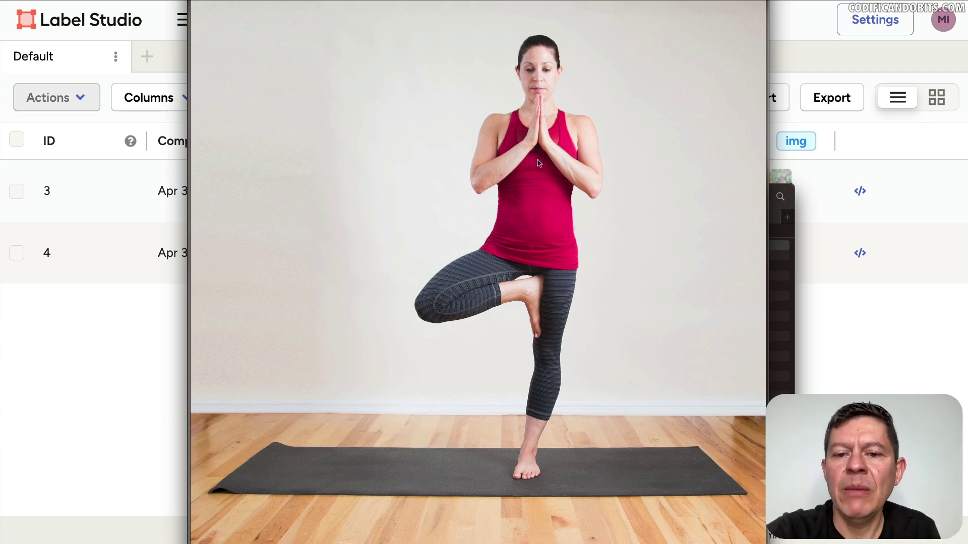
{"action": "key", "text": "Down"}
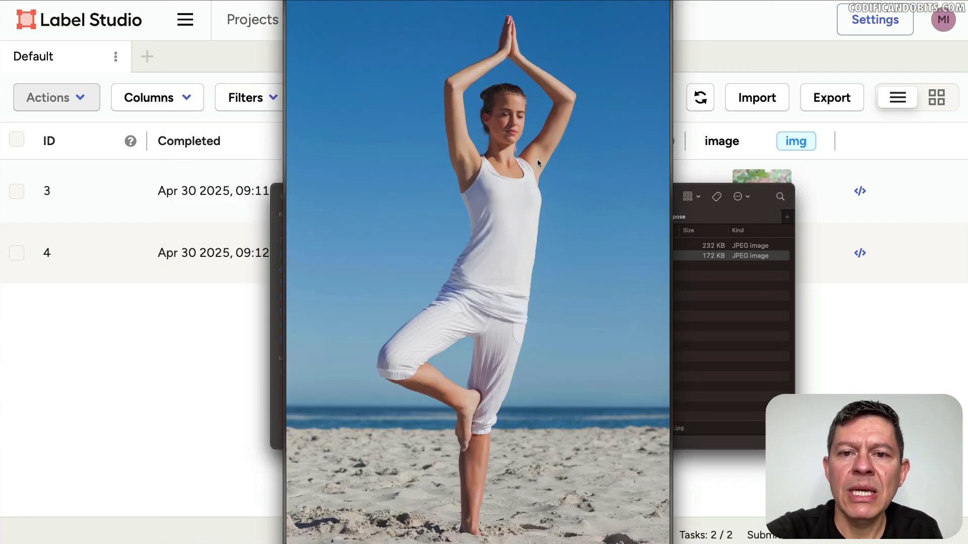
{"action": "key", "text": "space"}
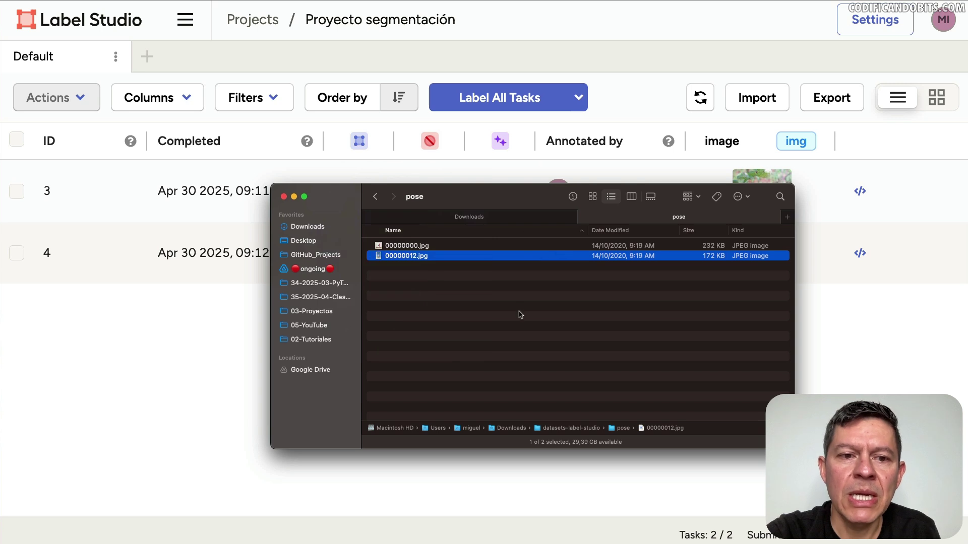
{"action": "left_click", "coordinate": [521, 314]}
Return to the Label Studio projects overview and start a new project named "Proyecto detección pose"
{"action": "left_click", "coordinate": [180, 393]}
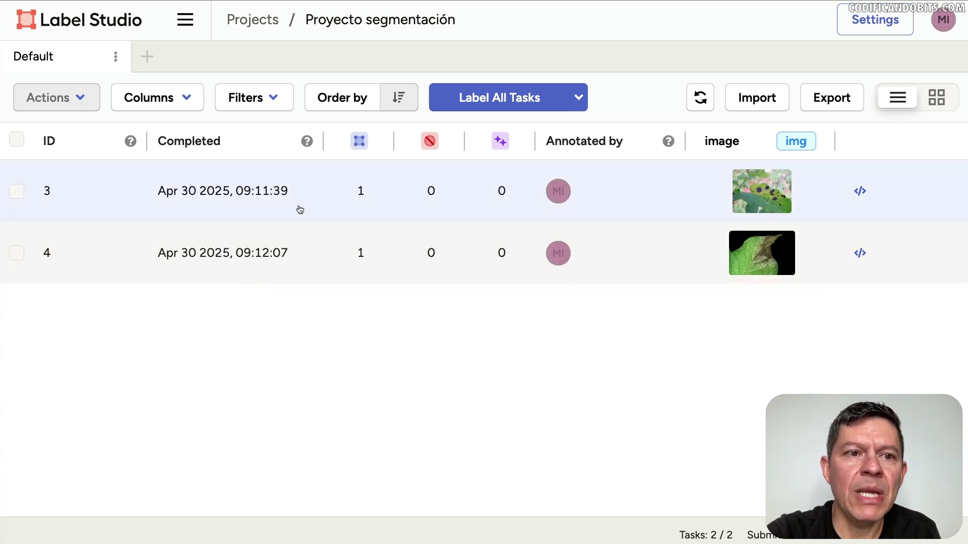
{"action": "left_click", "coordinate": [271, 35]}
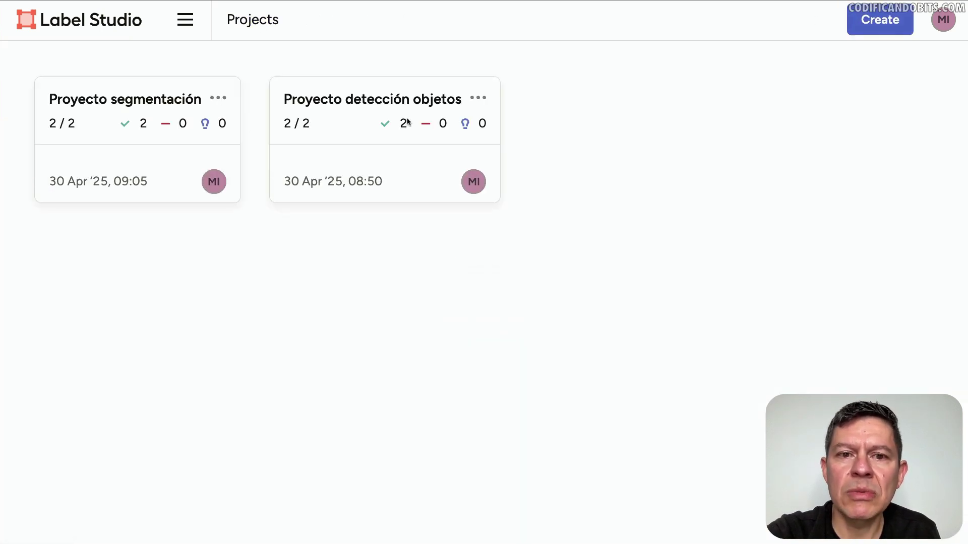
{"action": "left_click", "coordinate": [878, 24]}
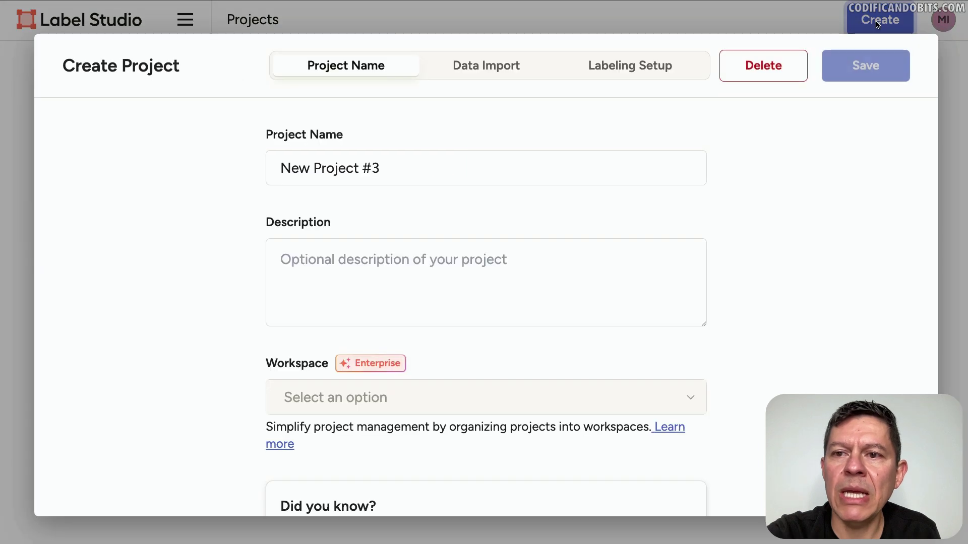
{"action": "triple_click", "coordinate": [406, 169]}
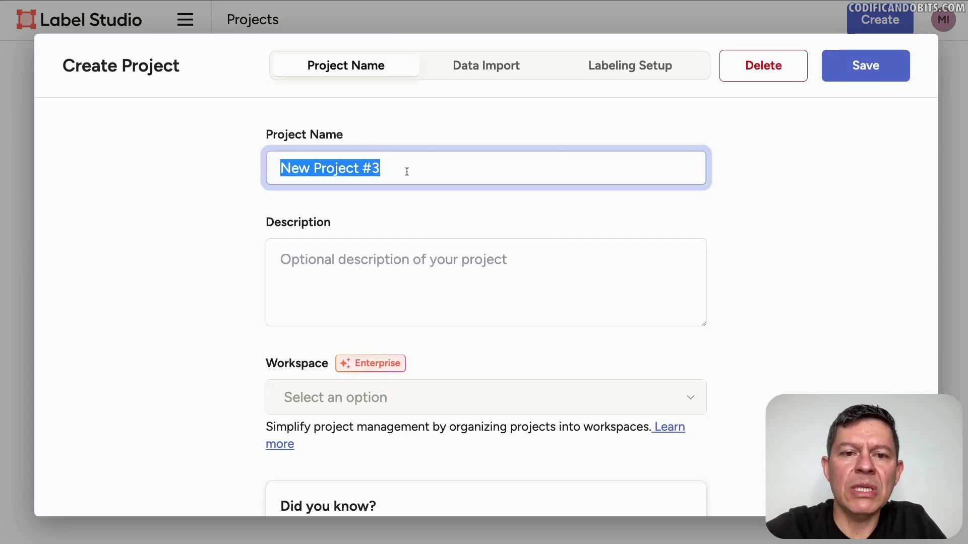
{"action": "type", "text": "Proyecto d"}
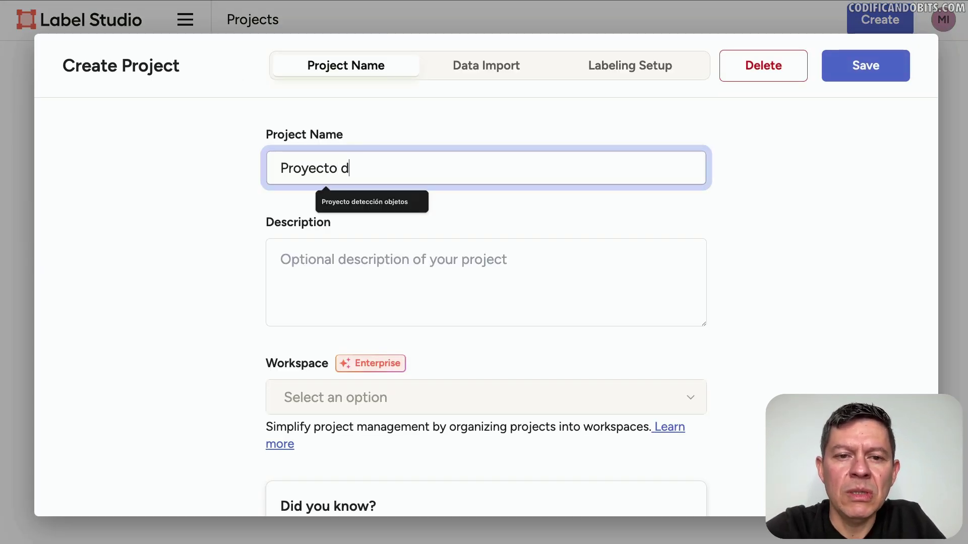
{"action": "key", "text": "BackSpace"}
{"action": "type", "text": "detecci"}
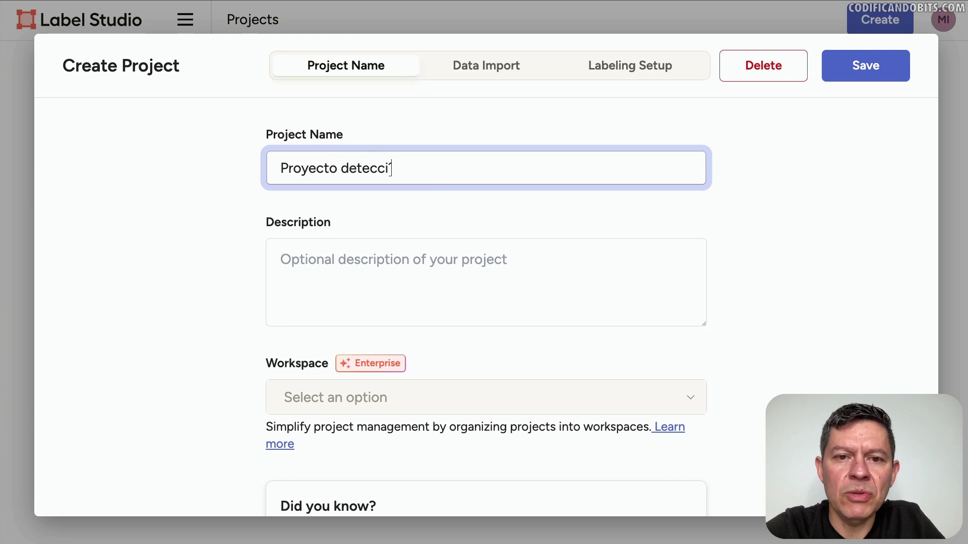
{"action": "type", "text": "ón pose"}
Import 00000000.jpg and 00000012.jpg from the pose folder into the new project
{"action": "left_click", "coordinate": [486, 66]}
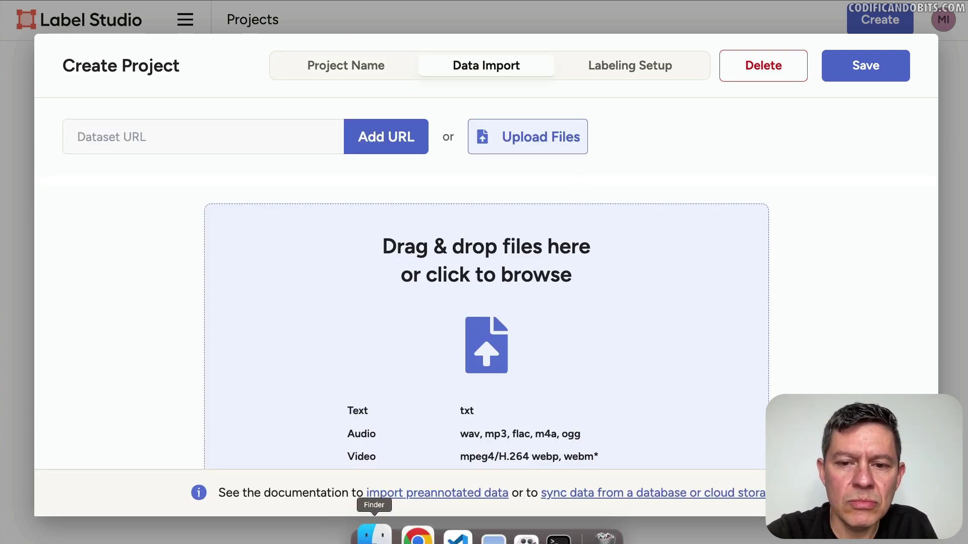
{"action": "left_click", "coordinate": [374, 535]}
{"action": "left_click", "coordinate": [404, 246]}
{"action": "left_click", "coordinate": [411, 256], "text": "shift"}
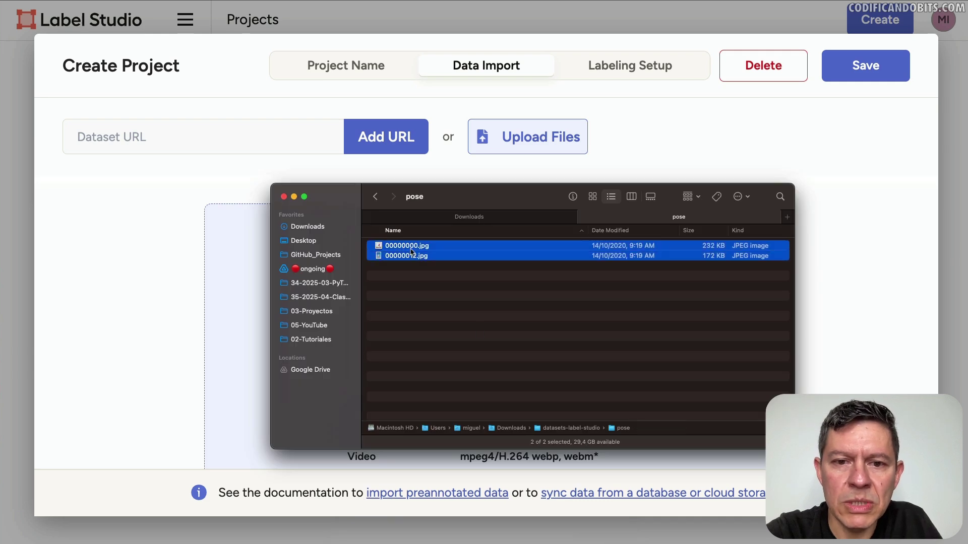
{"action": "left_click_drag", "start_coordinate": [411, 247], "coordinate": [214, 314]}
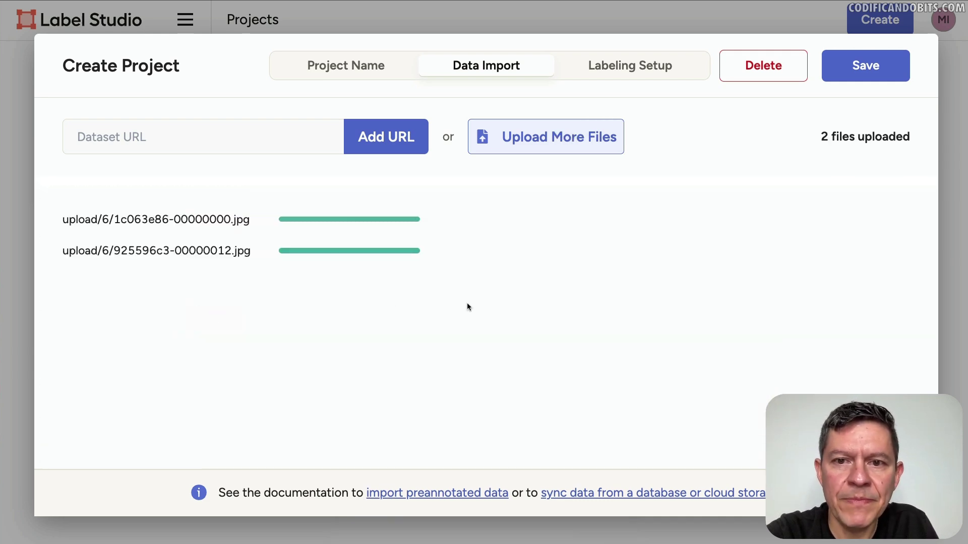
Apply the Keypoint Labeling template in the project's labeling setup and show its configuration code
{"action": "left_click", "coordinate": [635, 71]}
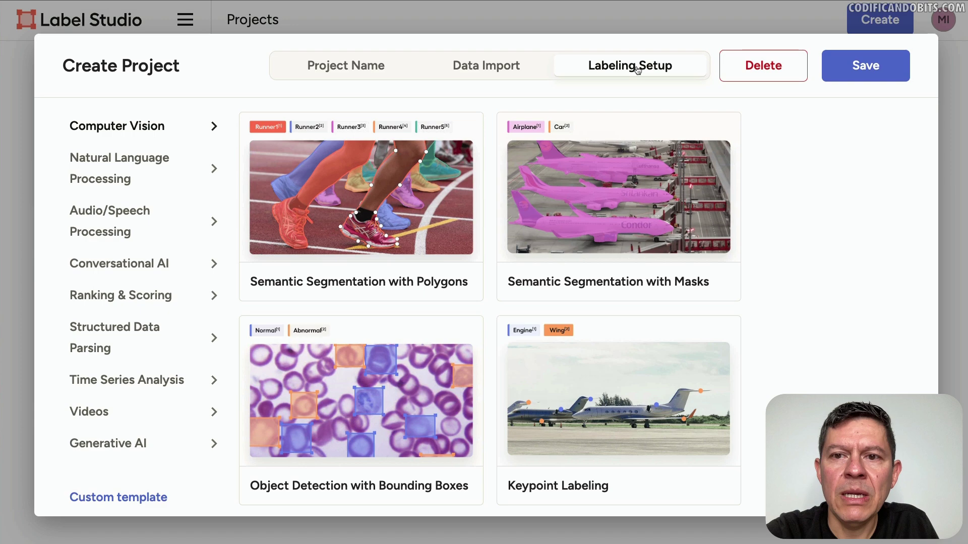
{"action": "scroll", "coordinate": [709, 270], "scroll_direction": "down", "scroll_amount": 3}
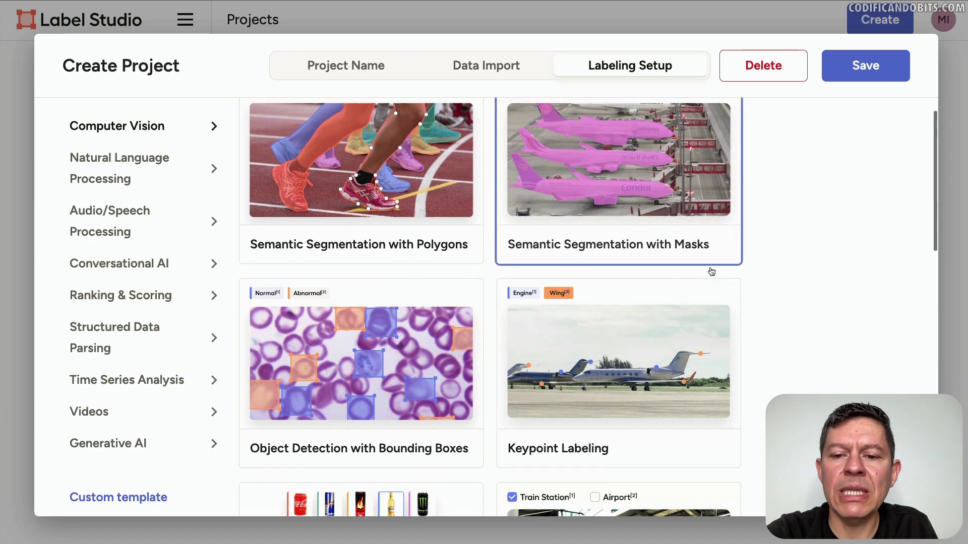
{"action": "scroll", "coordinate": [679, 280], "scroll_direction": "down", "scroll_amount": 1}
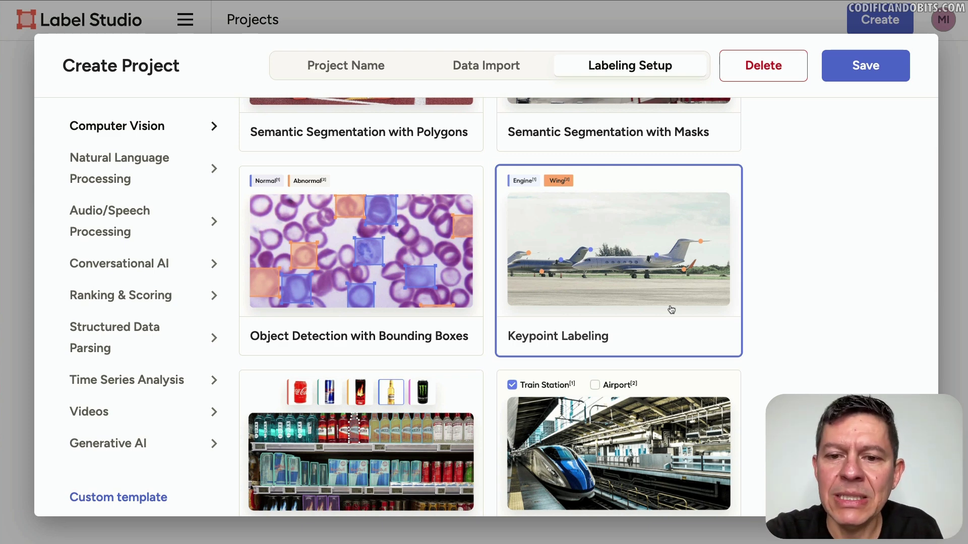
{"action": "left_click", "coordinate": [635, 282]}
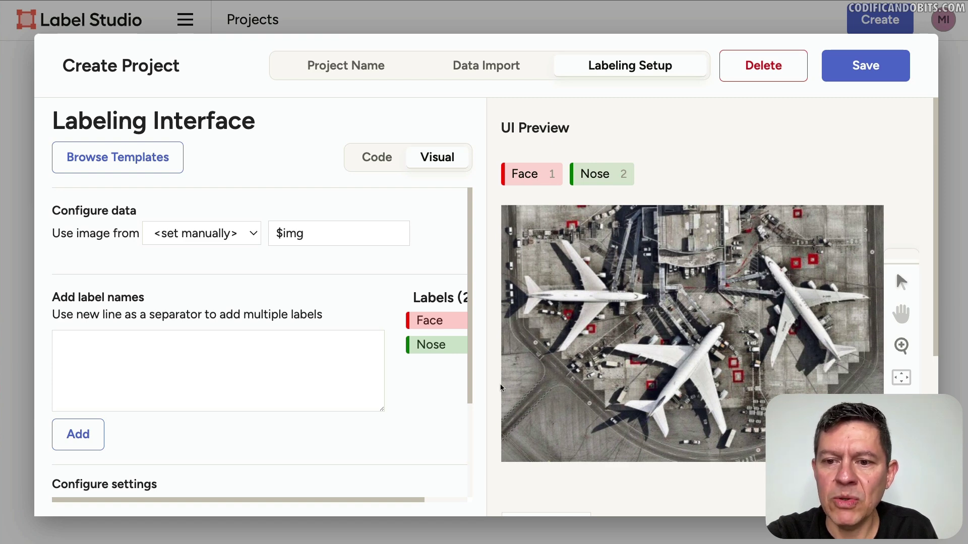
{"action": "scroll", "coordinate": [448, 393], "scroll_direction": "right", "scroll_amount": 3}
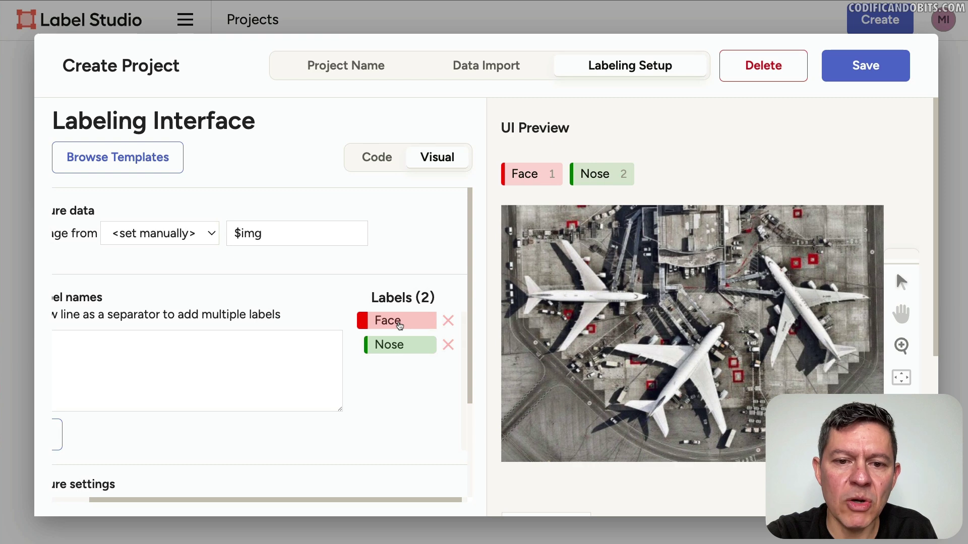
{"action": "scroll", "coordinate": [408, 364], "scroll_direction": "left", "scroll_amount": 3}
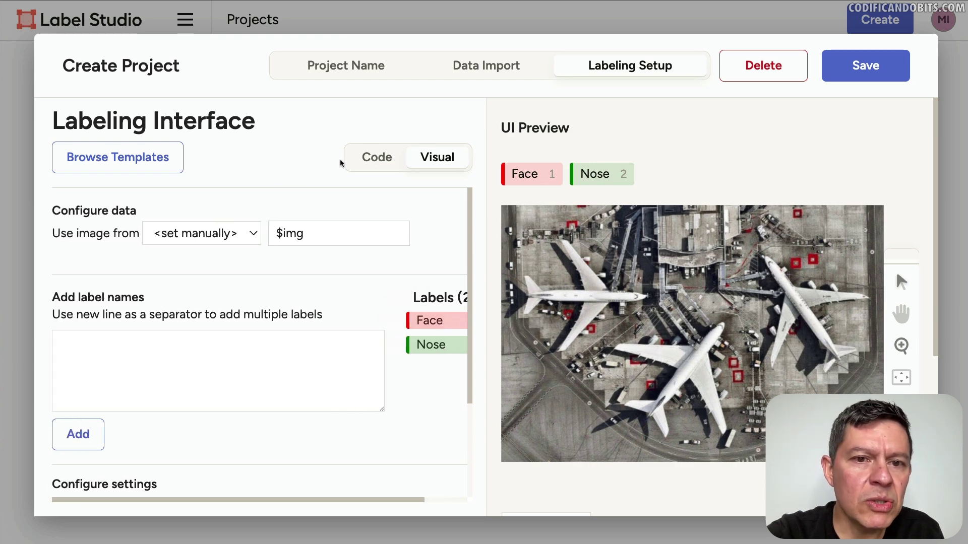
{"action": "left_click", "coordinate": [375, 157]}
Rename the Face label to Rostro and the Nose label to Nariz in the labeling code
{"action": "double_click", "coordinate": [224, 236]}
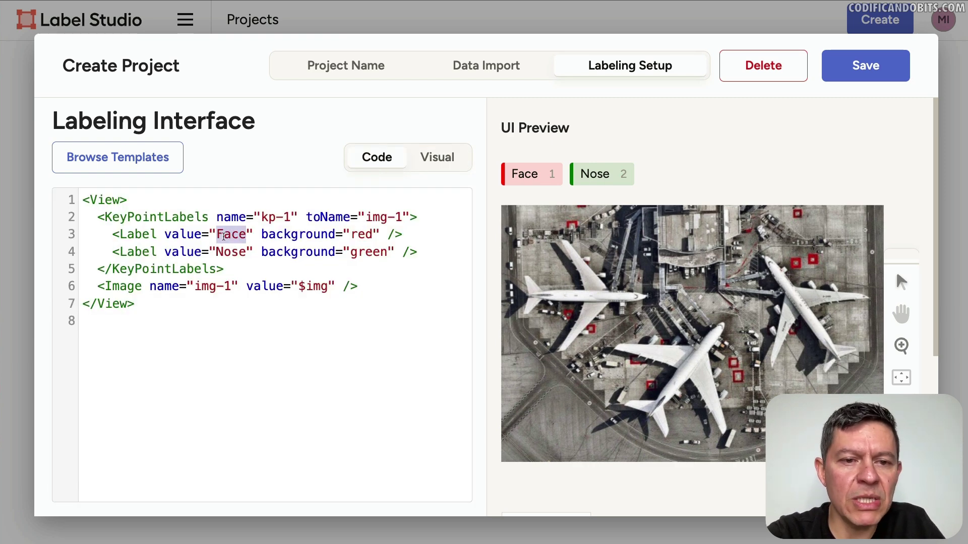
{"action": "type", "text": "Rostro"}
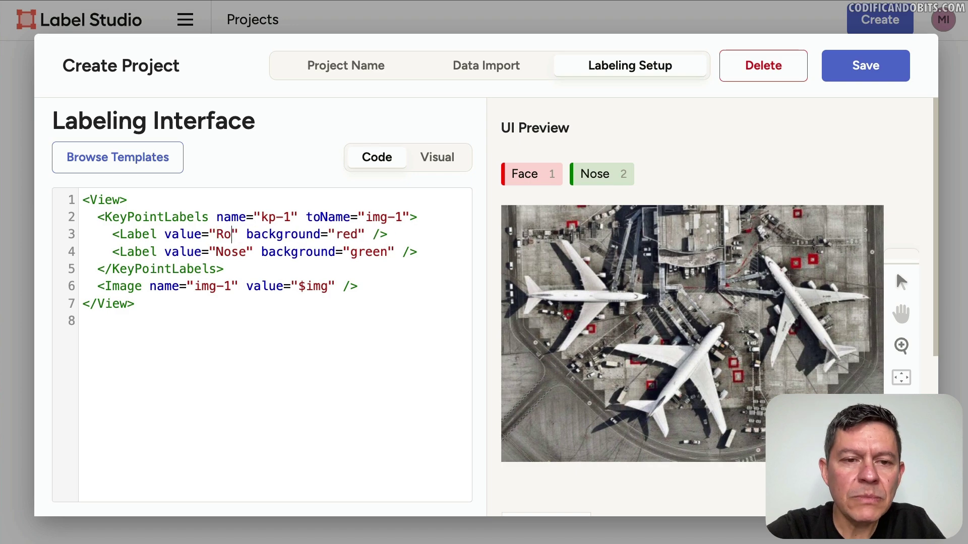
{"action": "double_click", "coordinate": [223, 251]}
{"action": "type", "text": "Nar"}
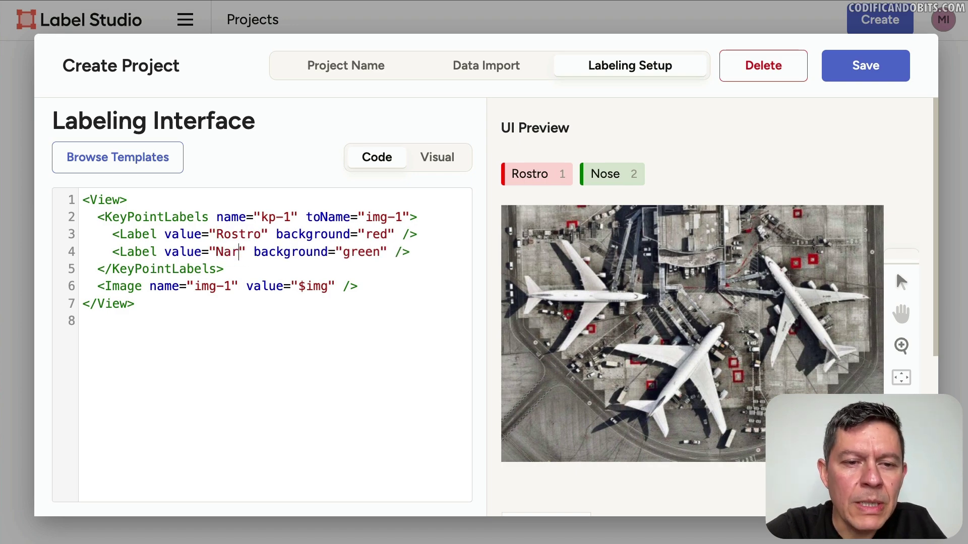
{"action": "type", "text": "iz"}
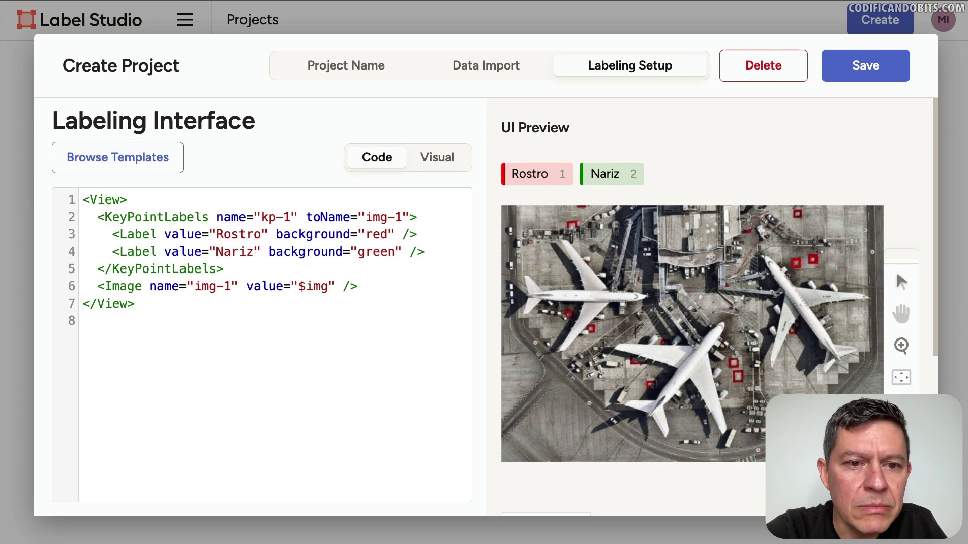
Set the red label's value to Frente and the green label's value to Barbilla in the labeling code
{"action": "double_click", "coordinate": [240, 235]}
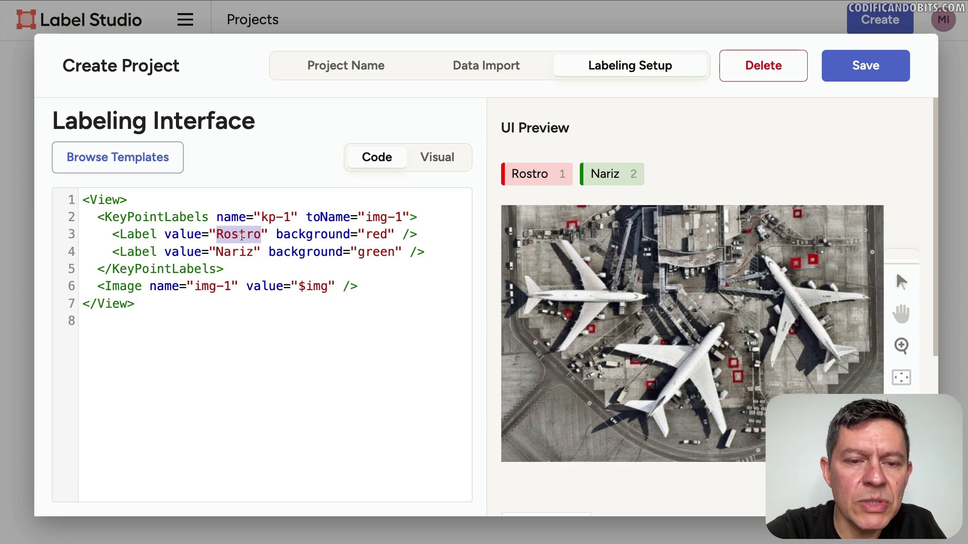
{"action": "type", "text": "Frente"}
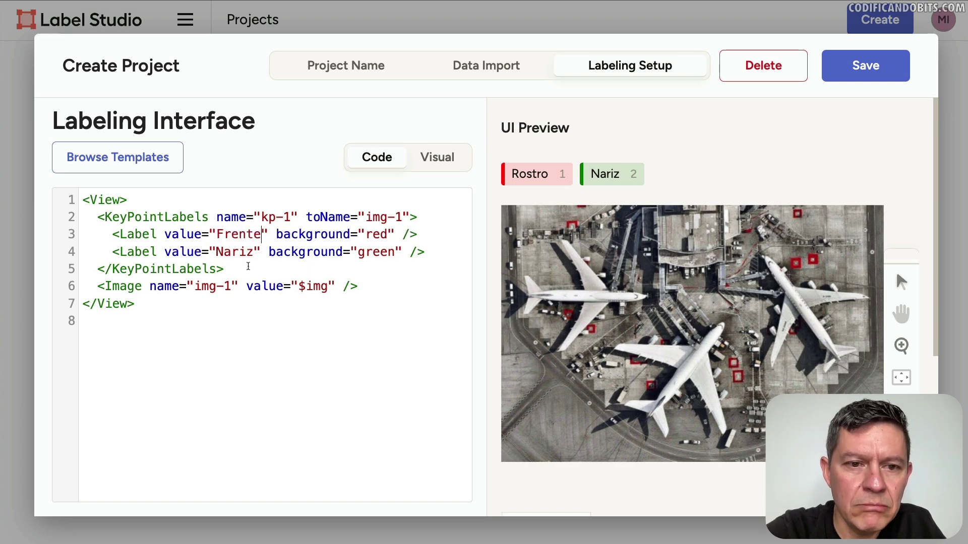
{"action": "double_click", "coordinate": [235, 251]}
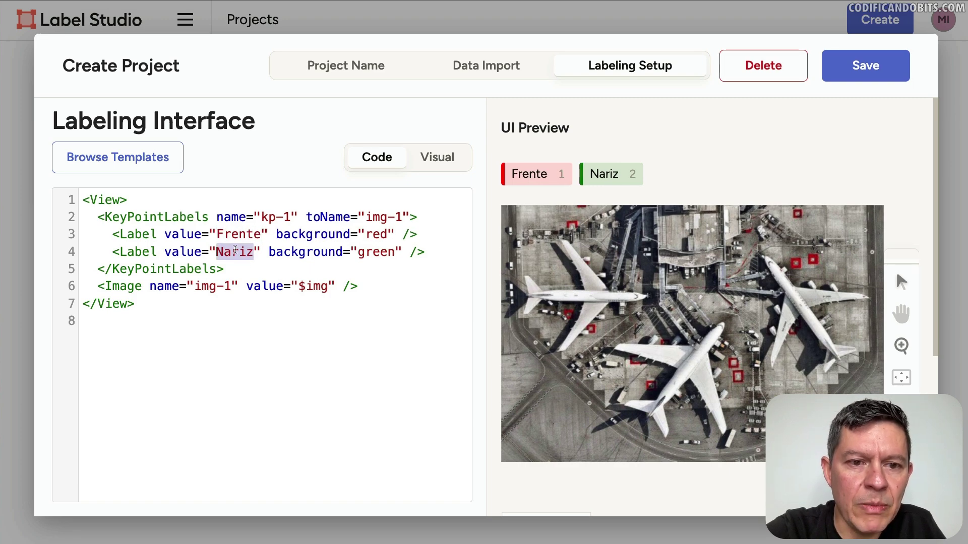
{"action": "type", "text": "Barbilla"}
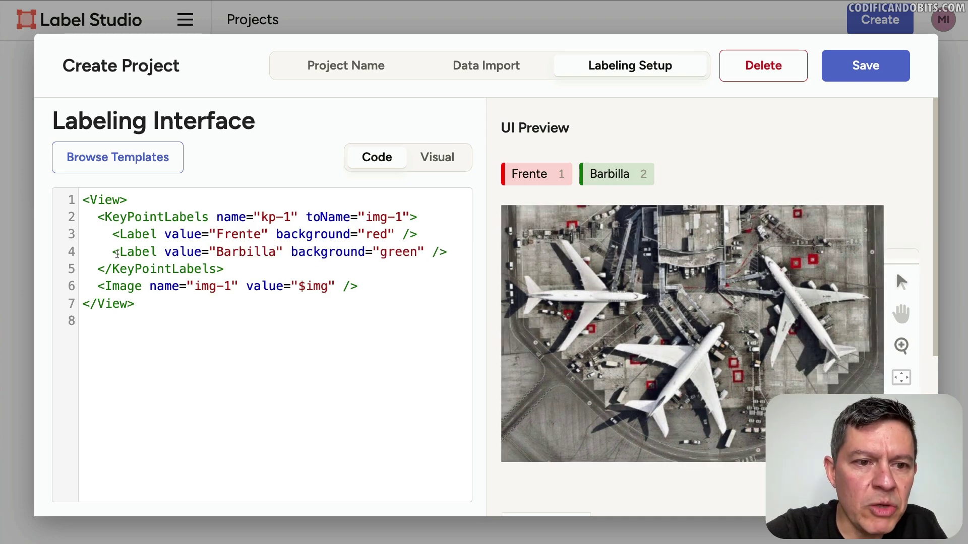
Duplicate the Barbilla label line directly below itself and set the copy's value to H.I
{"action": "key", "text": "shift+End"}
{"action": "key", "text": "ctrl+c"}
{"action": "key", "text": "End"}
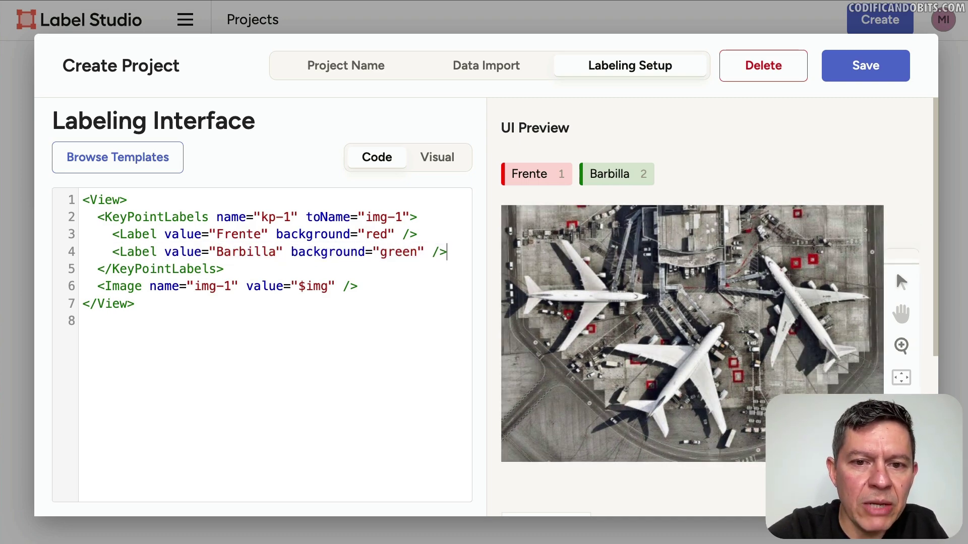
{"action": "key", "text": "Return"}
{"action": "key", "text": "ctrl+v"}
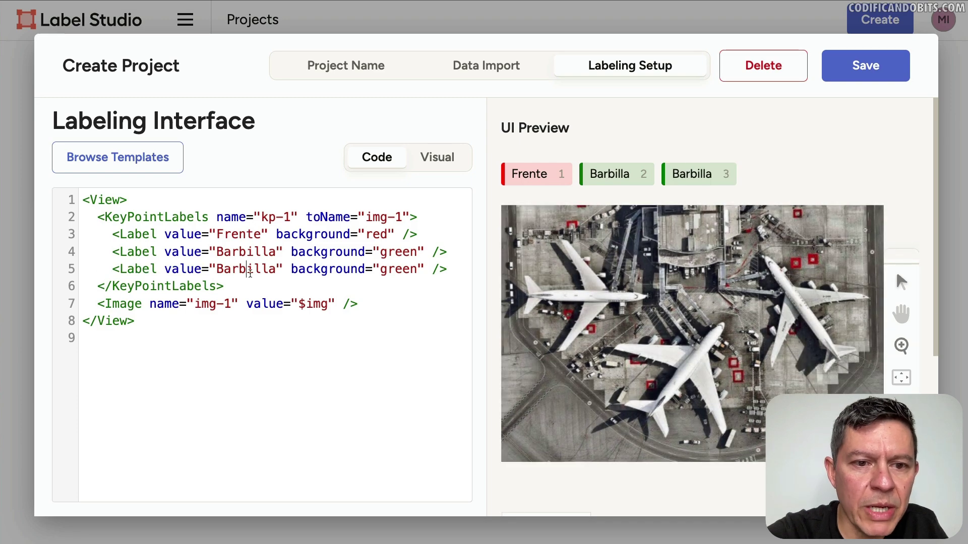
{"action": "double_click", "coordinate": [250, 272]}
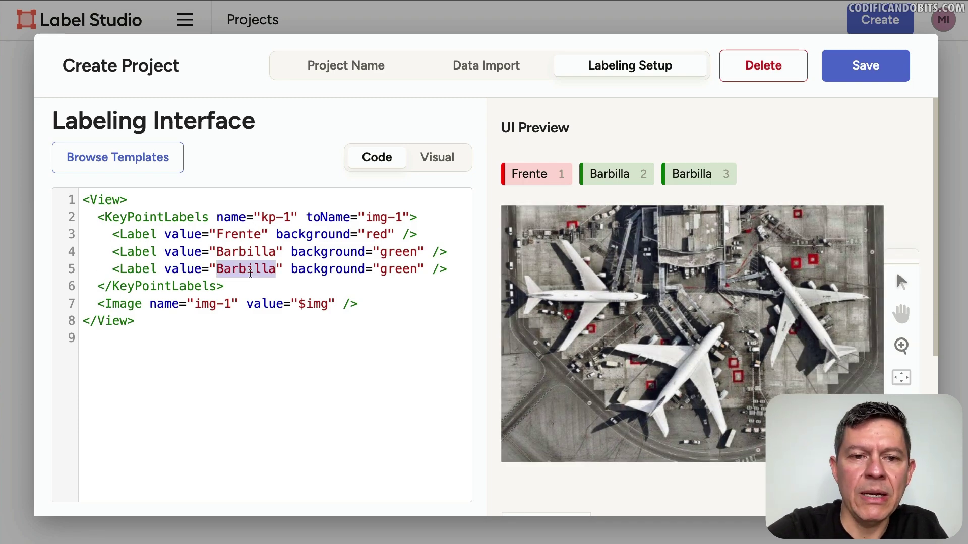
{"action": "type", "text": "H.I."}
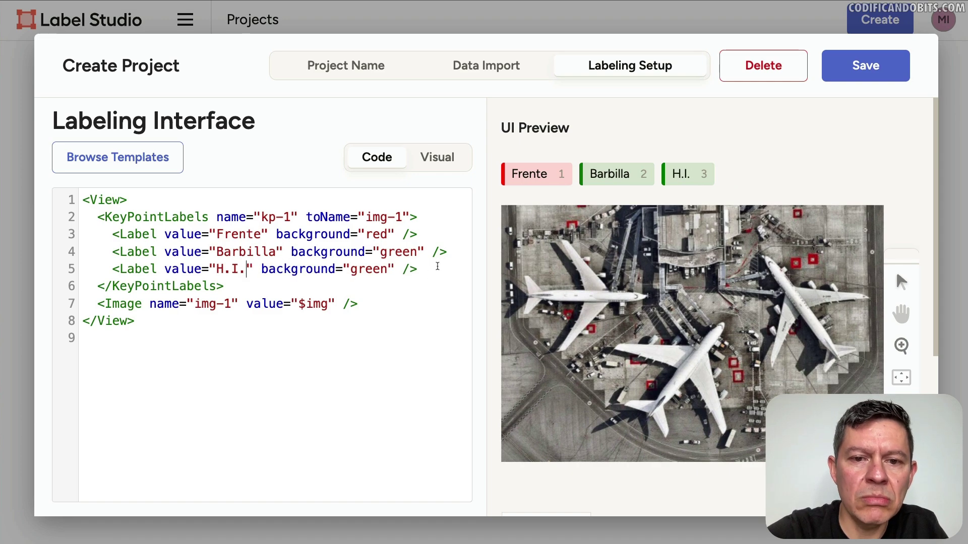
Duplicate the H.I. label line directly below itself and set the copy's value to H.D
{"action": "key", "text": "shift+super+Left"}
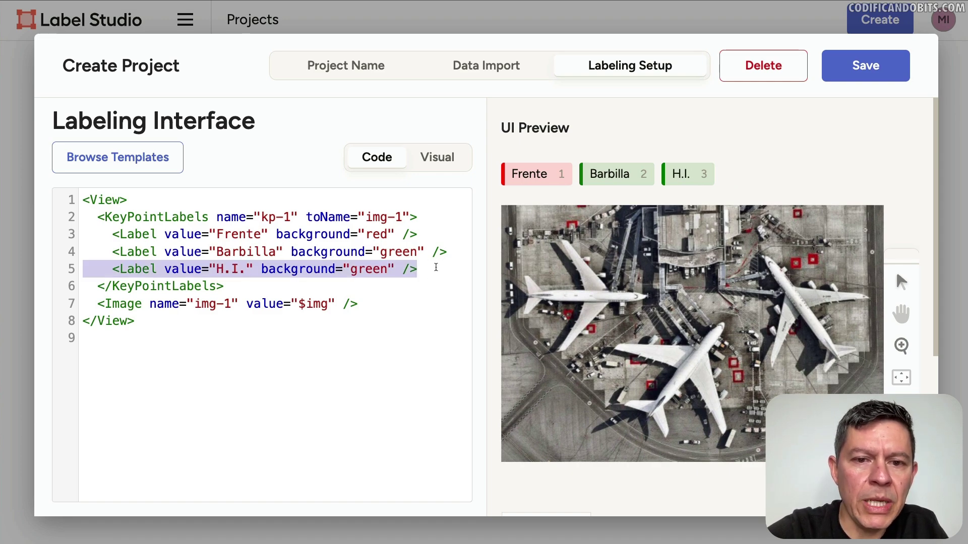
{"action": "left_click", "coordinate": [413, 271]}
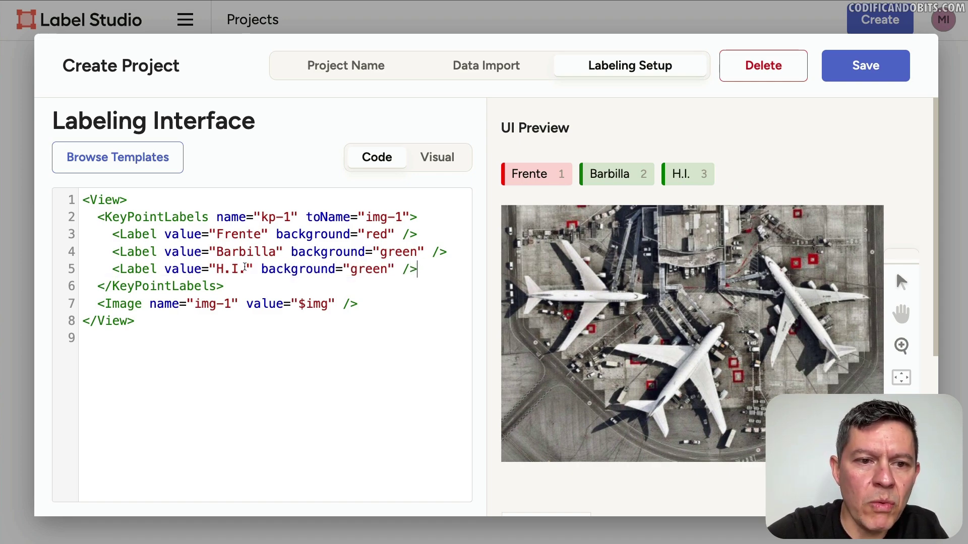
{"action": "left_click", "coordinate": [115, 271], "text": "shift"}
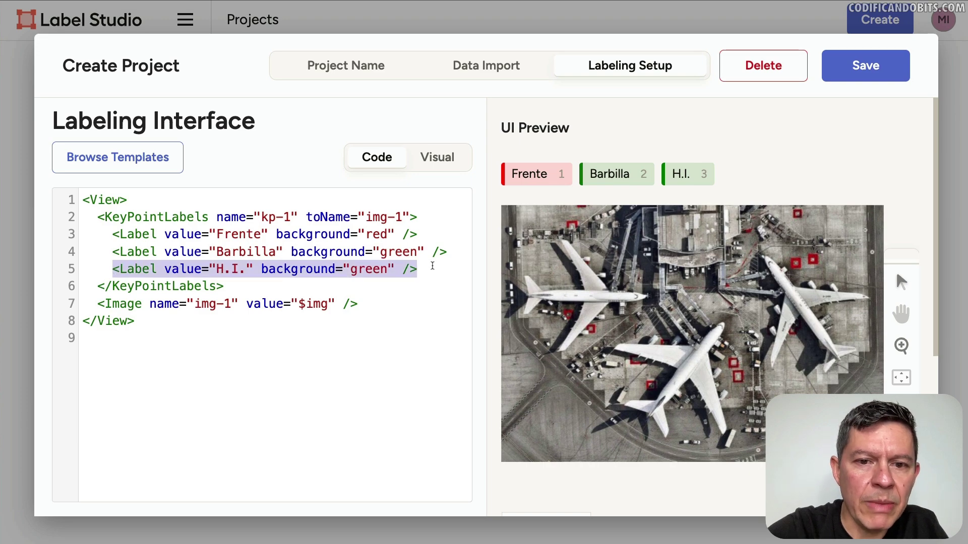
{"action": "key", "text": "super+c"}
{"action": "left_click", "coordinate": [433, 266]}
{"action": "key", "text": "Return"}
{"action": "key", "text": "super+v"}
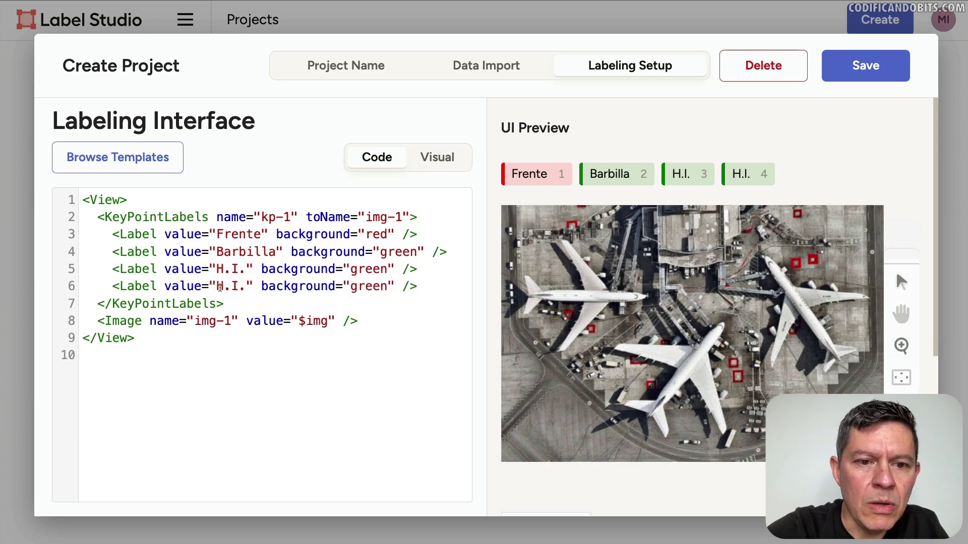
{"action": "left_click", "coordinate": [227, 287]}
{"action": "key", "text": "Right"}
{"action": "key", "text": "shift+Right"}
{"action": "type", "text": "D"}
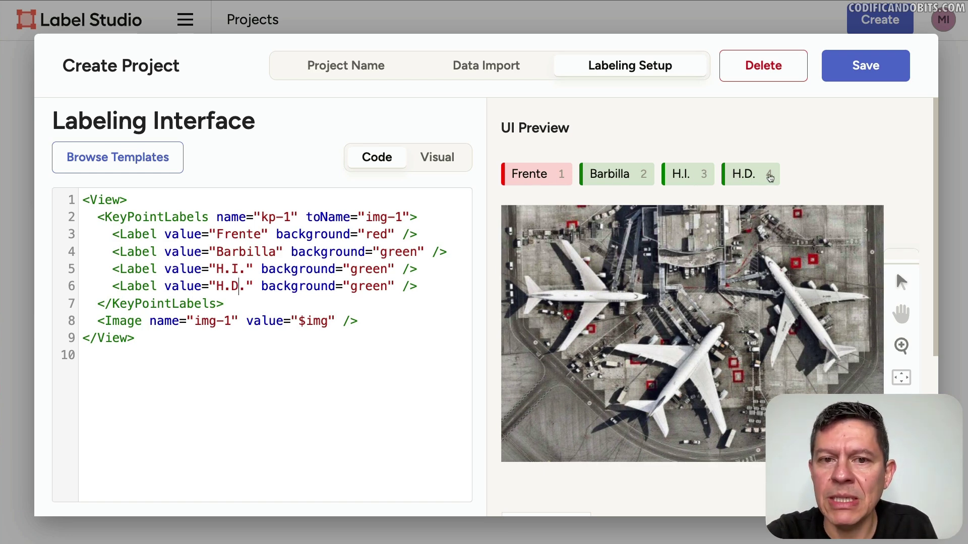
In the visual configuration, set the Barbilla label's color to bright yellow, RGB 241, 245, 10
{"action": "left_click", "coordinate": [443, 159]}
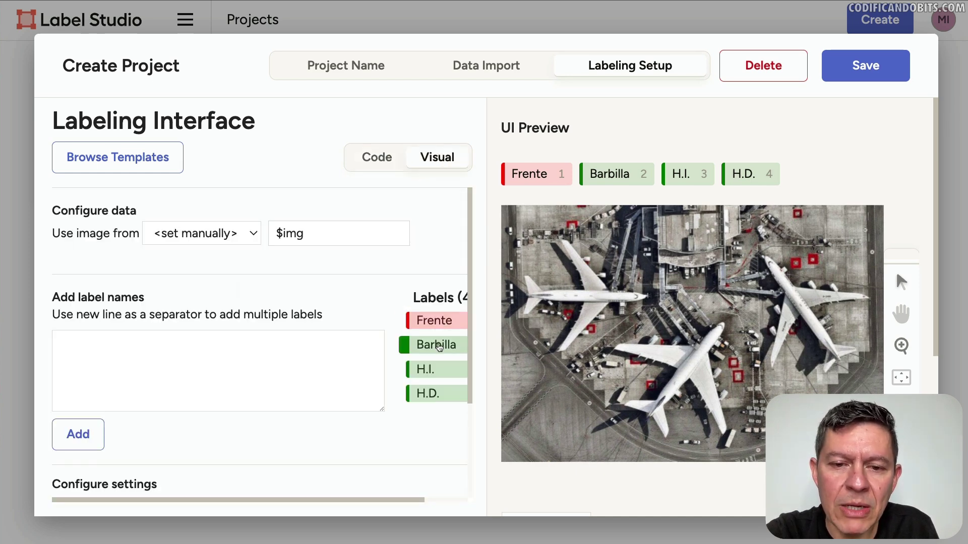
{"action": "left_click", "coordinate": [403, 345]}
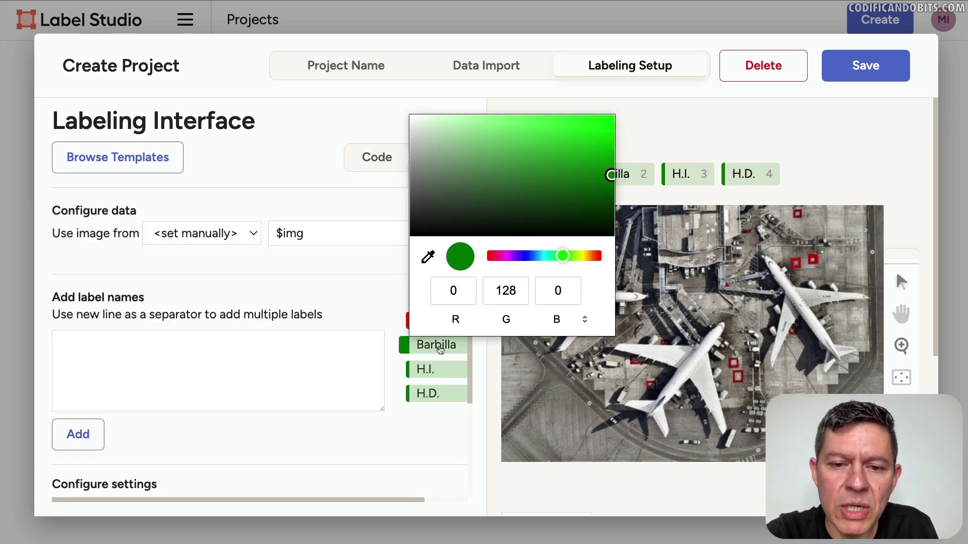
{"action": "left_click", "coordinate": [583, 258]}
{"action": "left_click_drag", "start_coordinate": [580, 258], "coordinate": [581, 258]}
{"action": "left_click", "coordinate": [583, 126]}
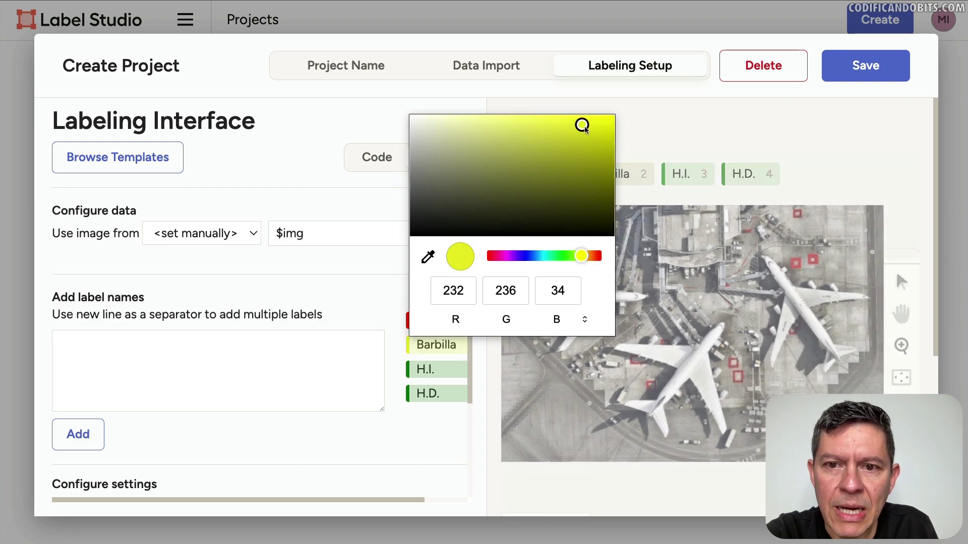
{"action": "left_click", "coordinate": [597, 126]}
{"action": "left_click", "coordinate": [603, 139]}
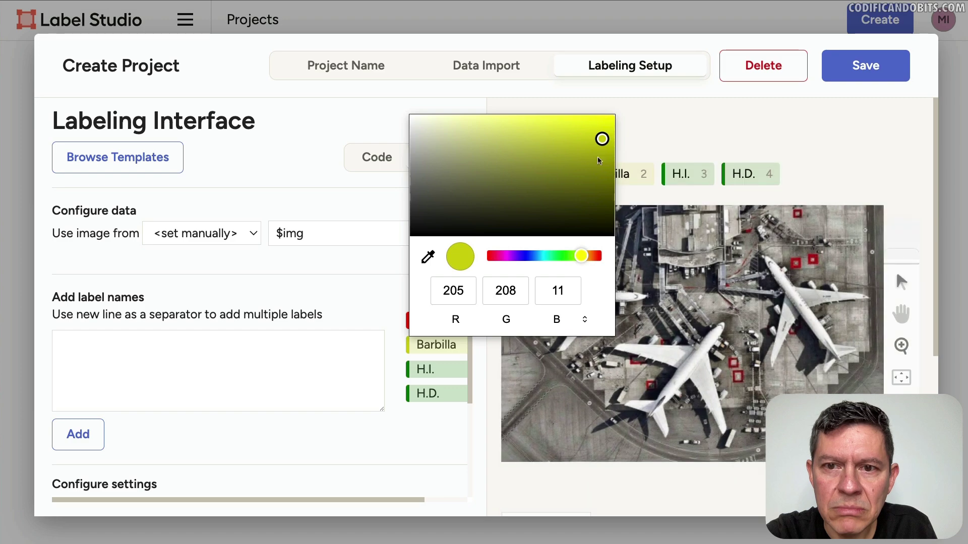
{"action": "left_click", "coordinate": [604, 121]}
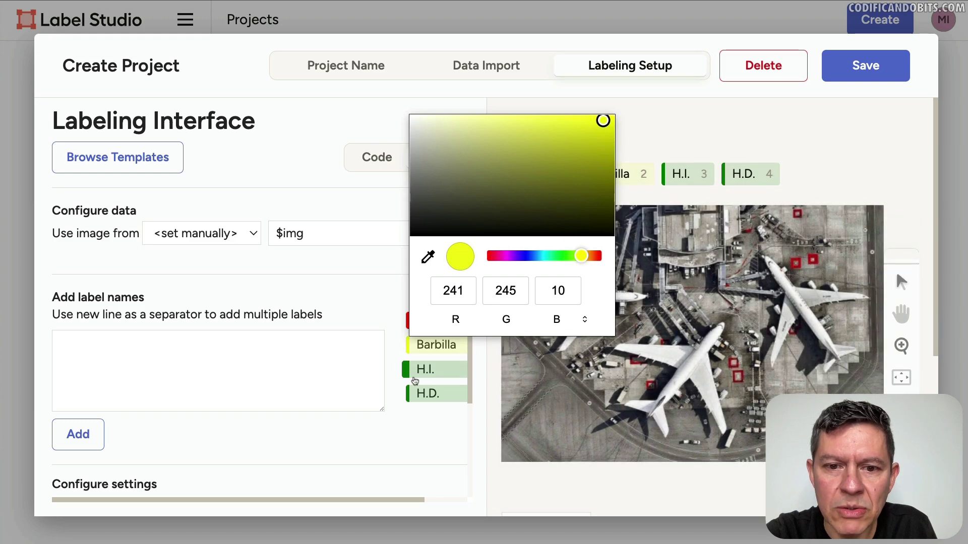
Change the H.I. label's color to a strong blue
{"action": "left_click", "coordinate": [439, 376]}
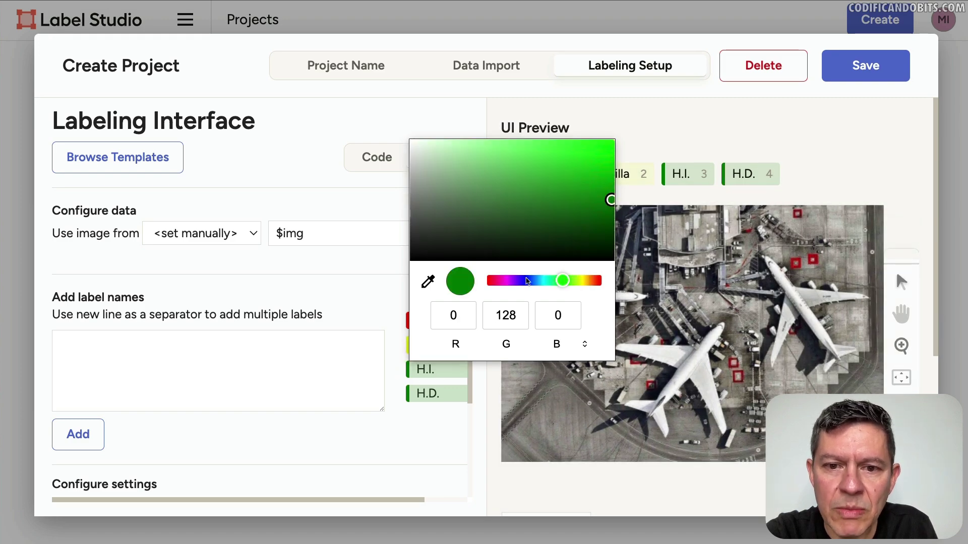
{"action": "left_click", "coordinate": [522, 282]}
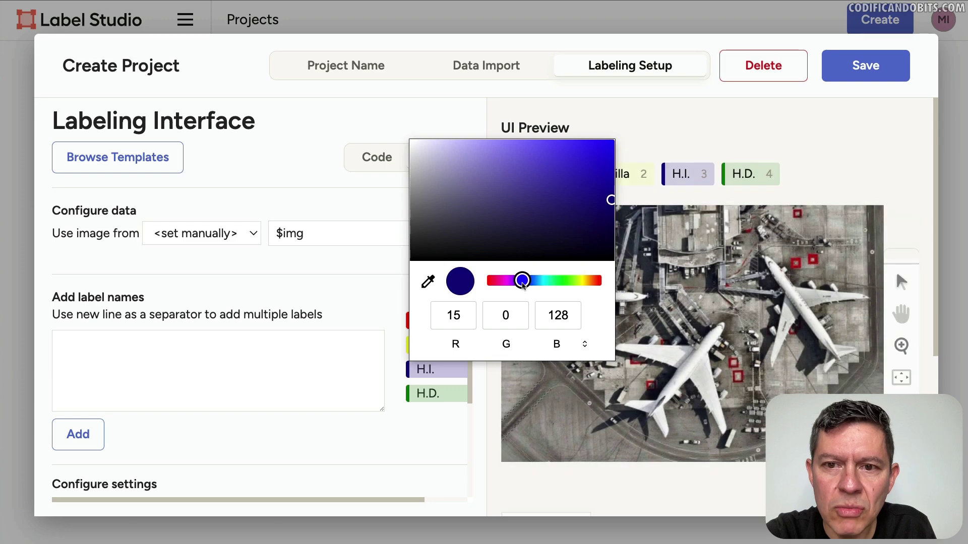
{"action": "left_click", "coordinate": [596, 155]}
Set the H.D. label's color to magenta, RGB 218, 16, 174, and review the remaining labeling settings
{"action": "left_click", "coordinate": [408, 394]}
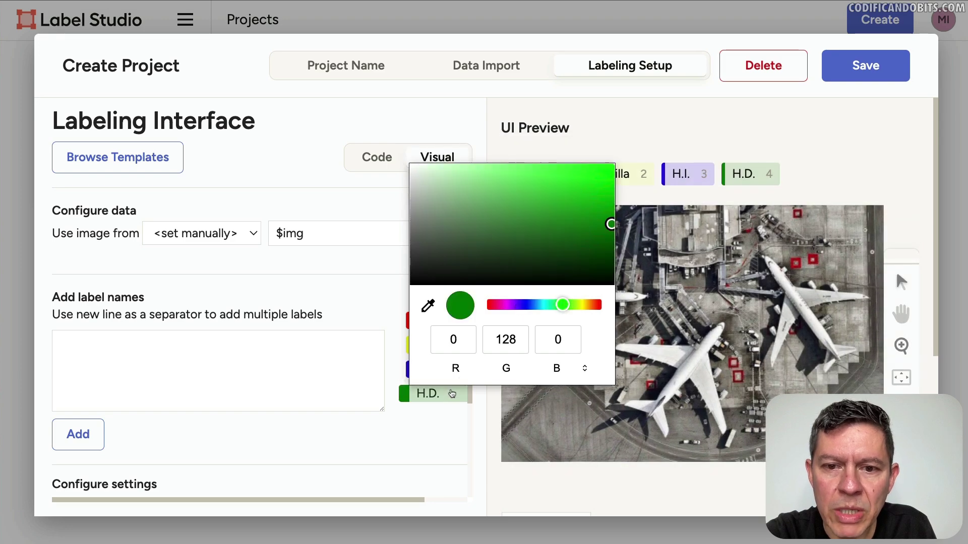
{"action": "left_click", "coordinate": [502, 307]}
{"action": "left_click", "coordinate": [597, 182]}
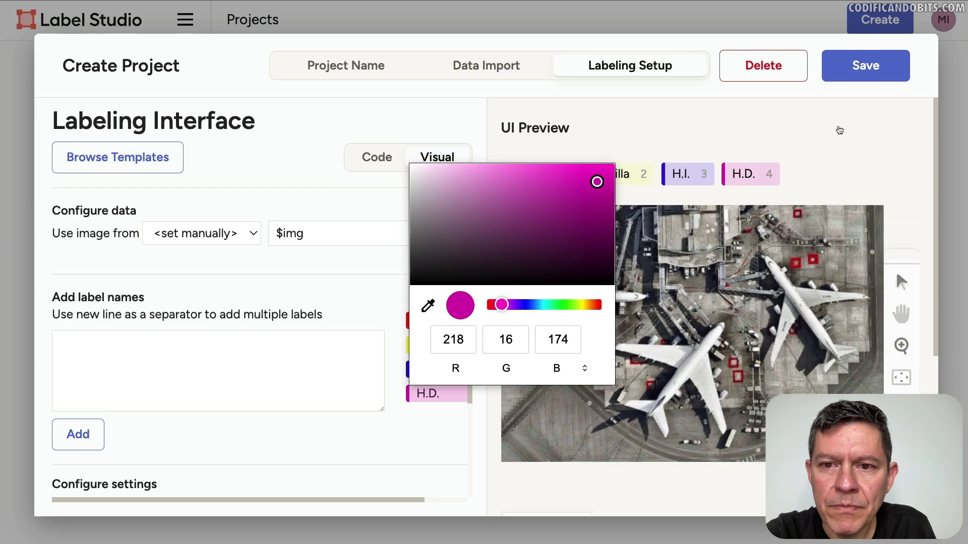
{"action": "left_click", "coordinate": [839, 159]}
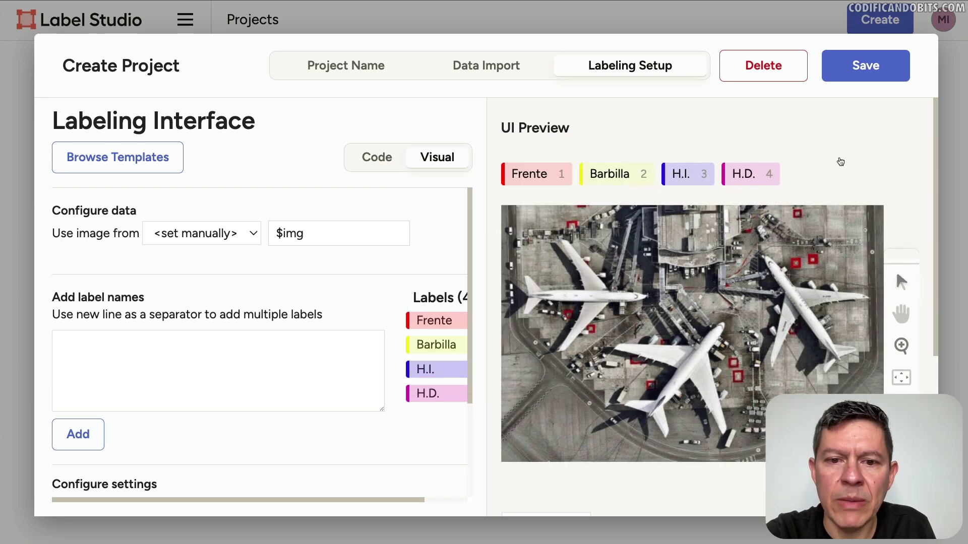
{"action": "scroll", "coordinate": [471, 346], "scroll_direction": "down", "scroll_amount": 2}
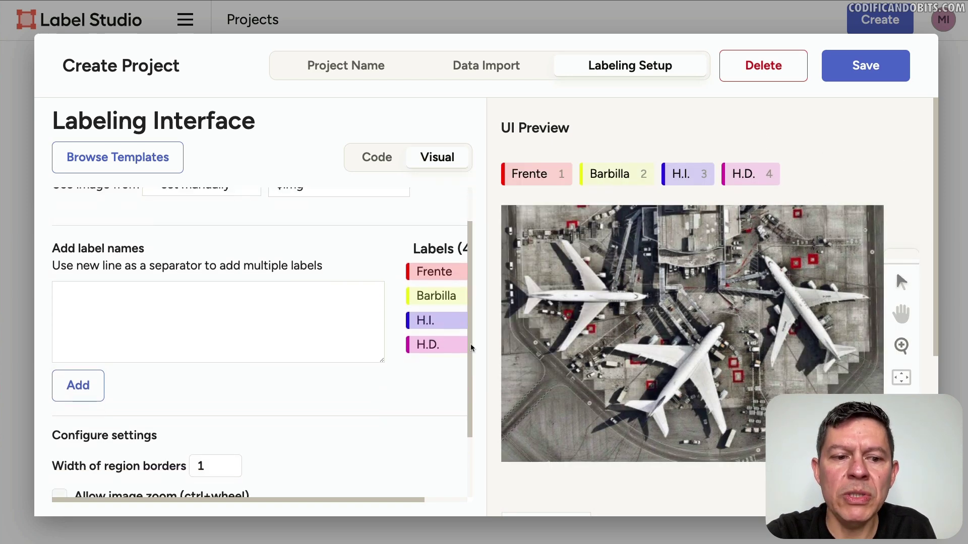
{"action": "scroll", "coordinate": [470, 346], "scroll_direction": "up", "scroll_amount": 2}
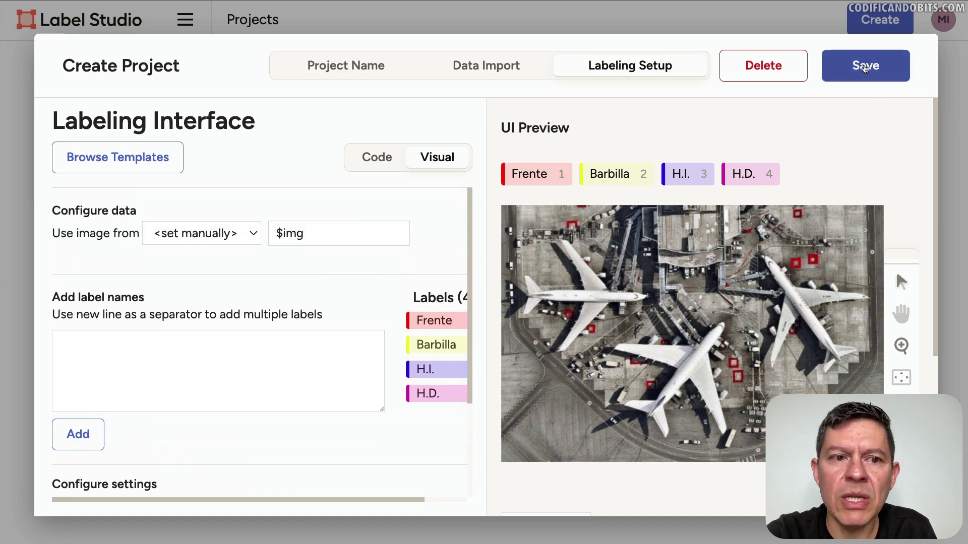
Save the pose detection project and open its first task, the woman in the red top, for labeling
{"action": "left_click", "coordinate": [865, 67]}
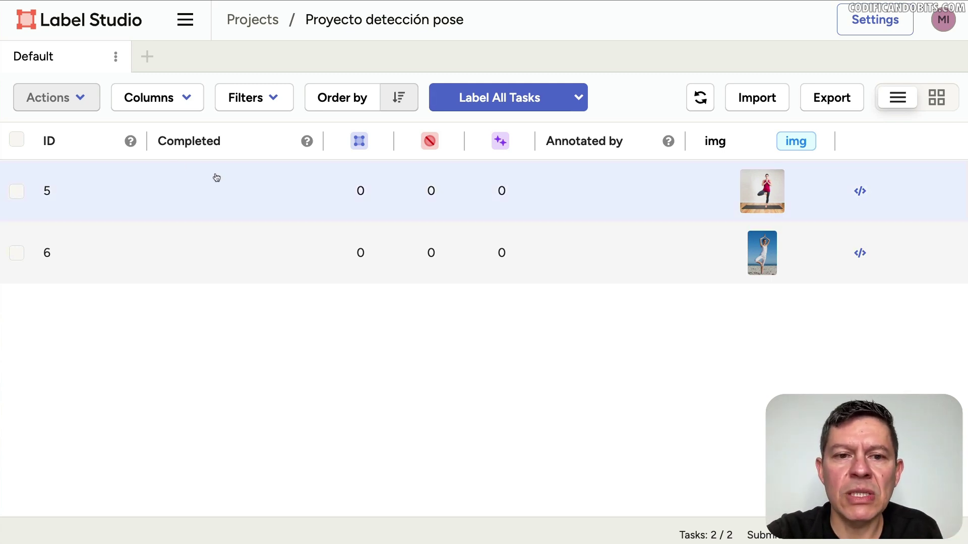
{"action": "left_click", "coordinate": [250, 192]}
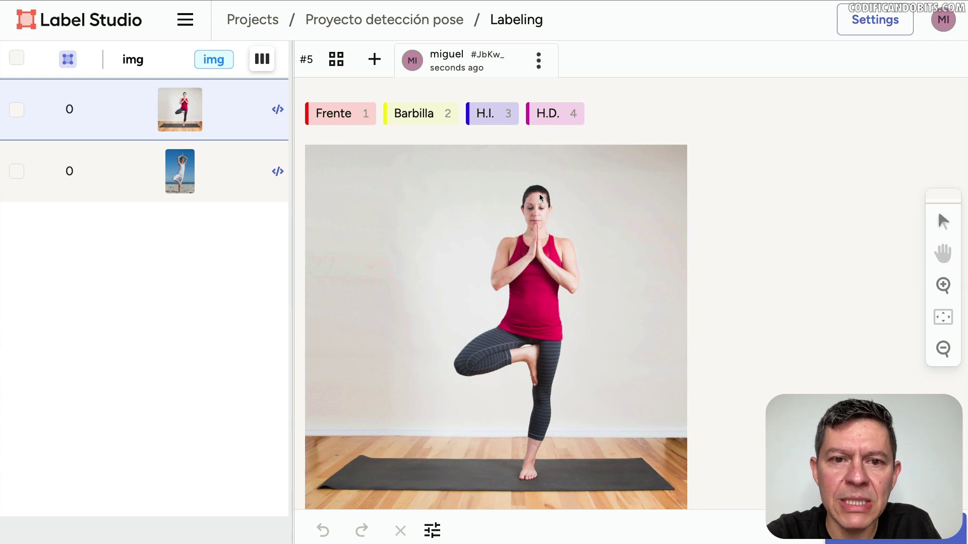
Place Frente on the woman's forehead, Barbilla on her chin, H.I. on her left shoulder and H.D. on her right shoulder, and submit the annotation
{"action": "key", "text": "1"}
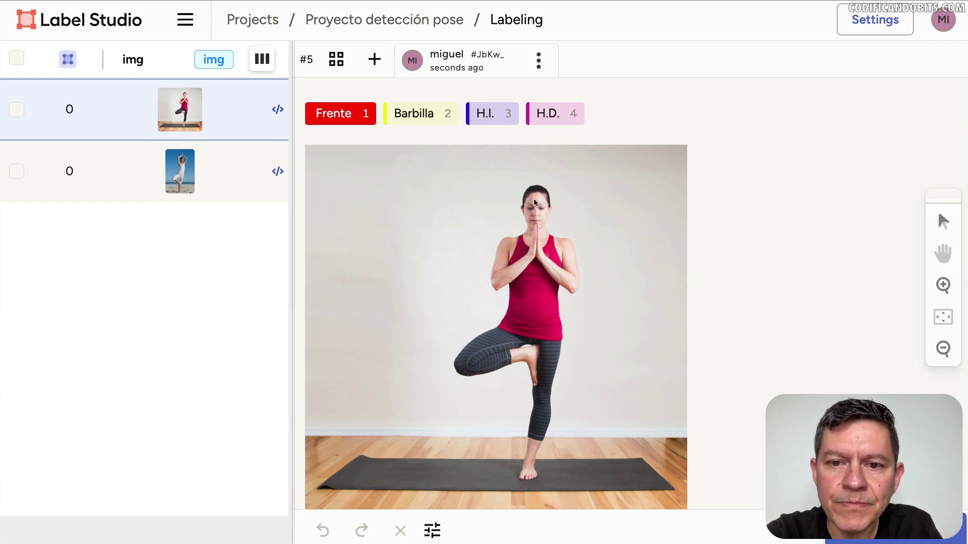
{"action": "left_click", "coordinate": [535, 200]}
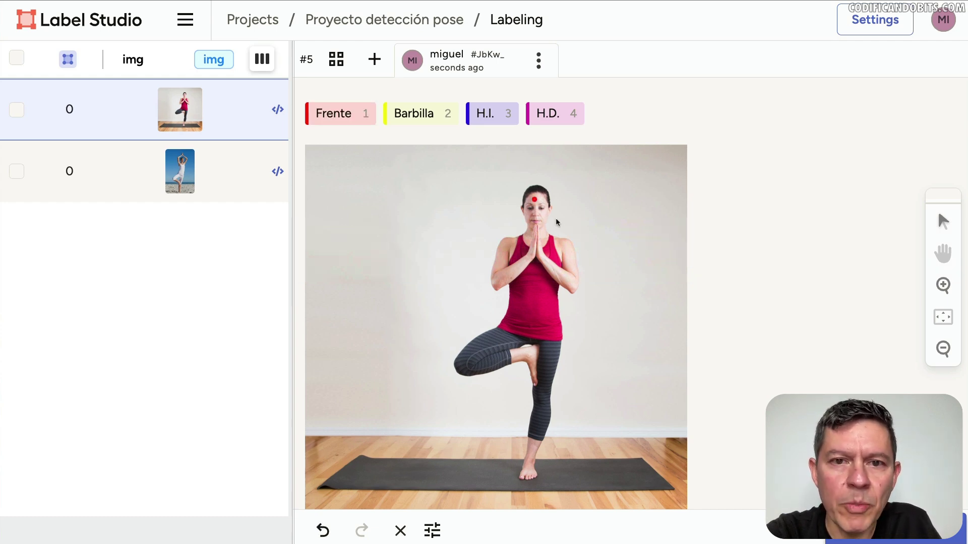
{"action": "key", "text": "2"}
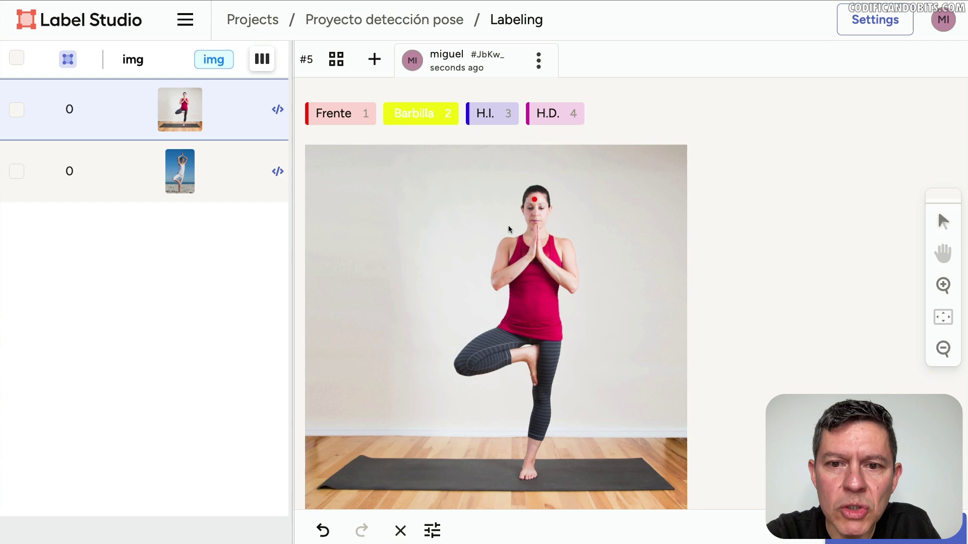
{"action": "left_click", "coordinate": [537, 228]}
{"action": "key", "text": "3"}
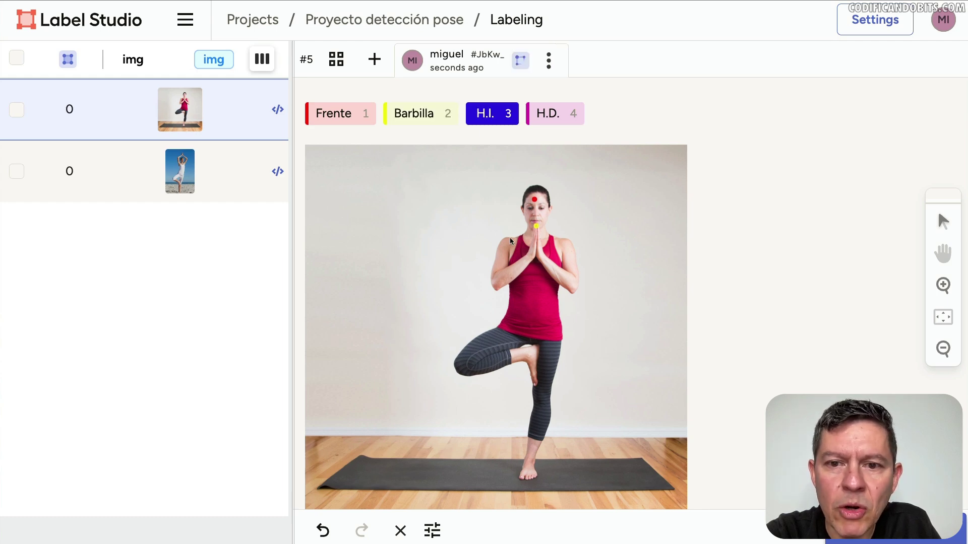
{"action": "left_click", "coordinate": [568, 244]}
{"action": "key", "text": "4"}
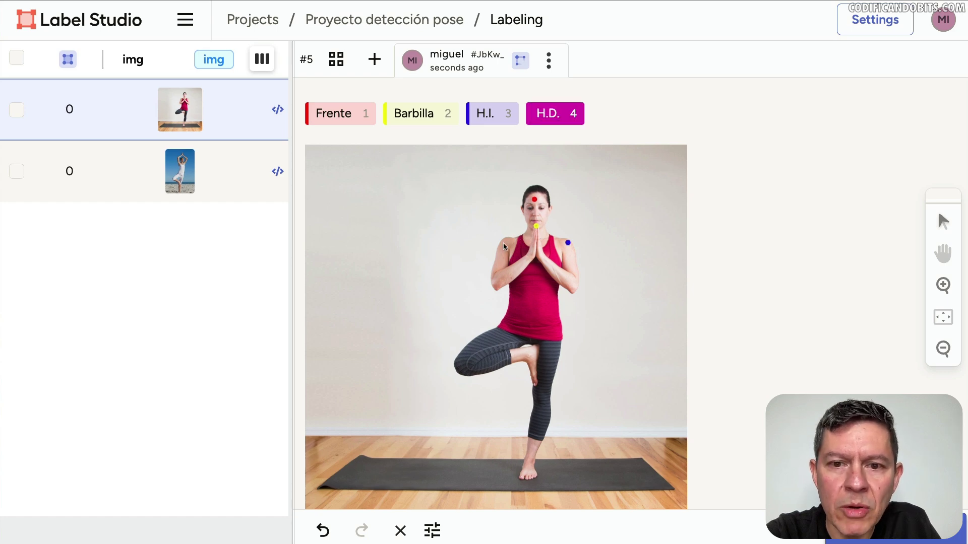
{"action": "left_click", "coordinate": [503, 245]}
{"action": "left_click", "coordinate": [895, 529]}
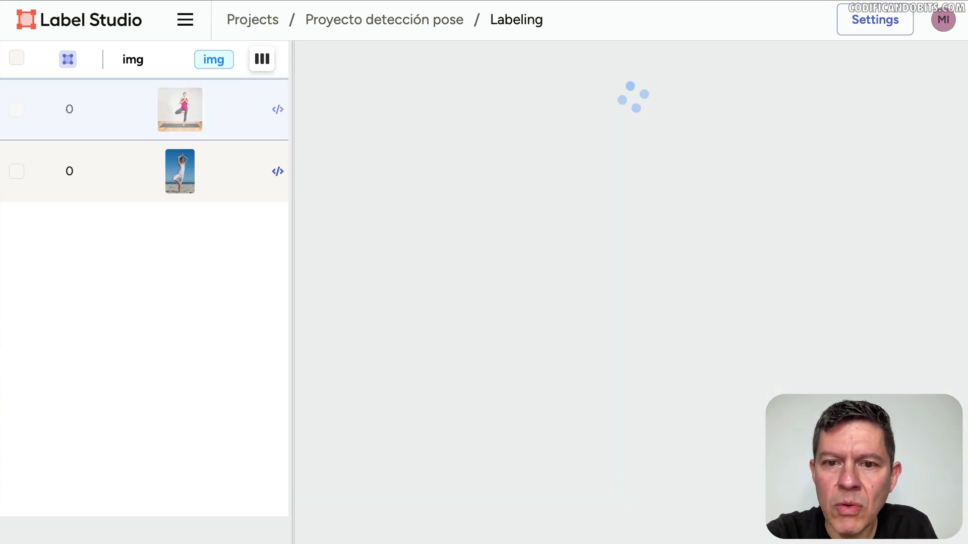
Annotate the beach image with Frente on the forehead, Barbilla on the chin, H.I. and H.D. on the left and right shoulders, and submit it
{"action": "left_click", "coordinate": [219, 196]}
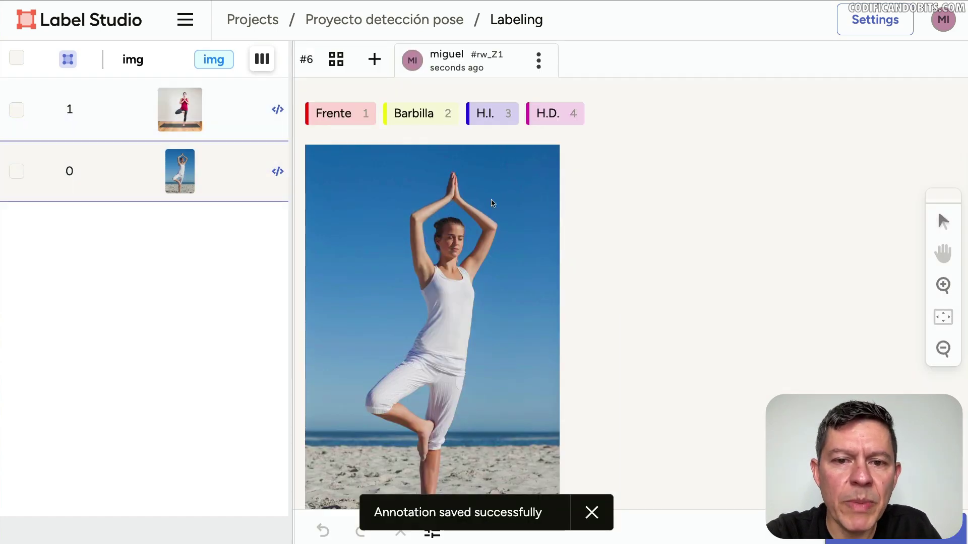
{"action": "key", "text": "1"}
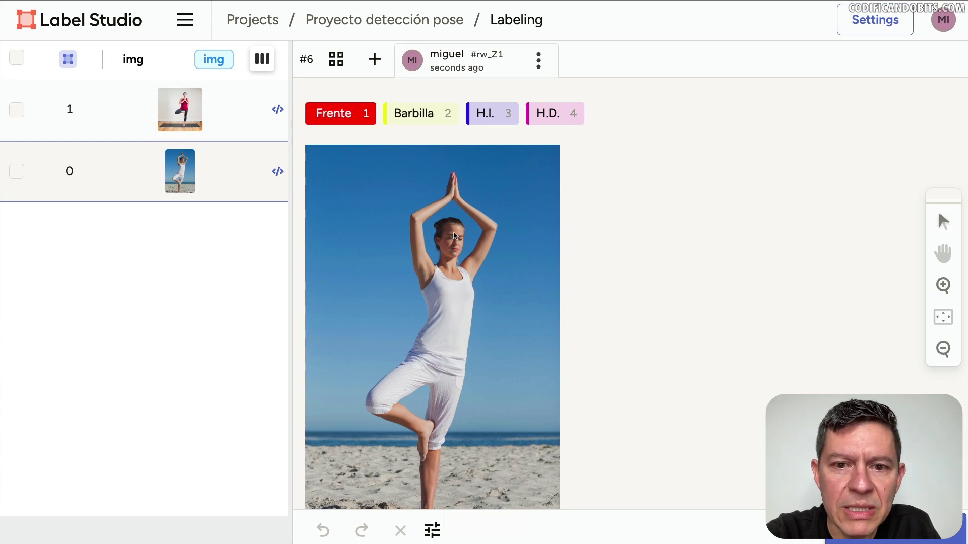
{"action": "left_click", "coordinate": [454, 233]}
{"action": "key", "text": "2"}
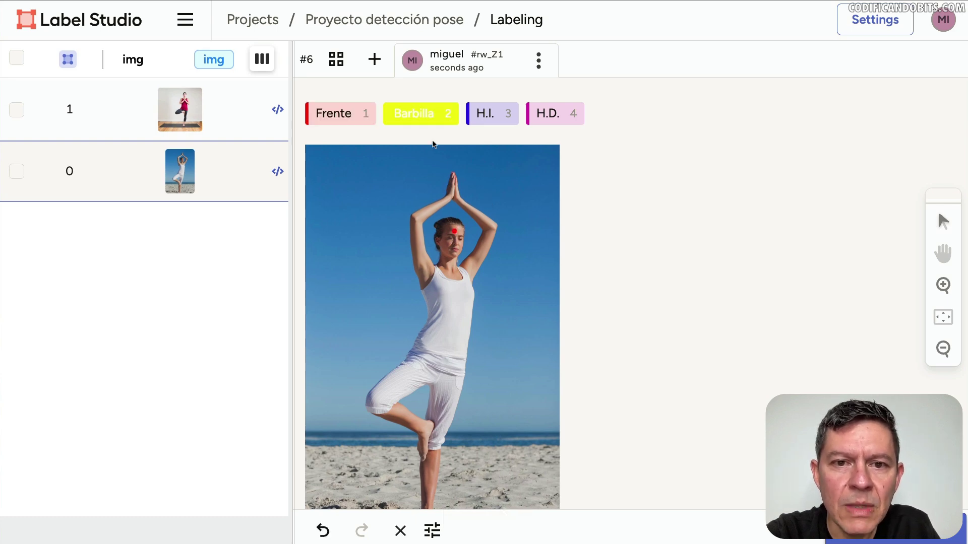
{"action": "left_click", "coordinate": [454, 257]}
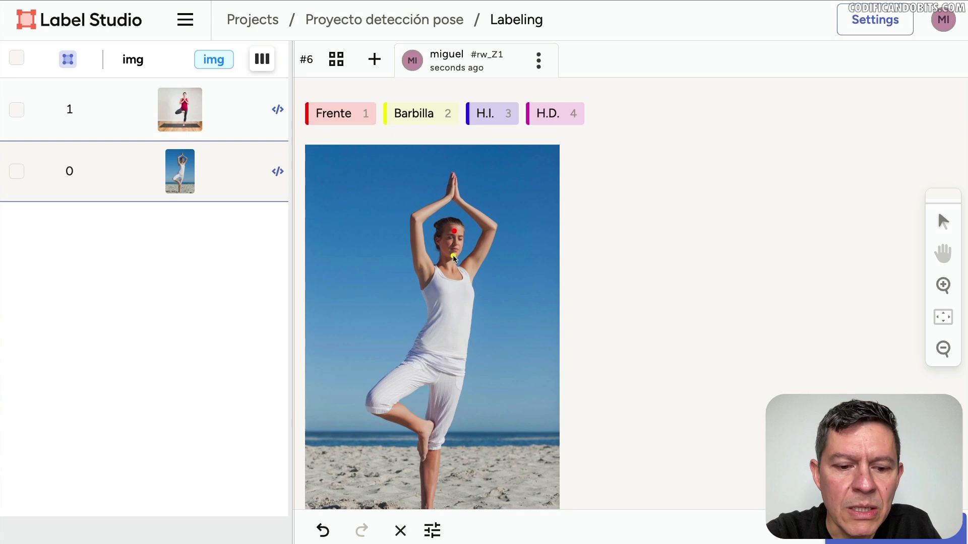
{"action": "key", "text": "3"}
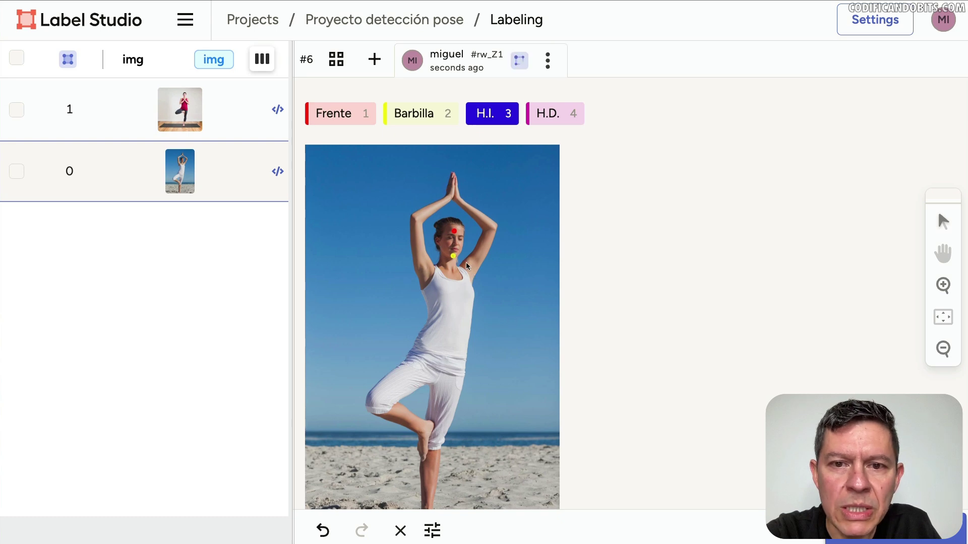
{"action": "left_click", "coordinate": [466, 263]}
{"action": "key", "text": "4"}
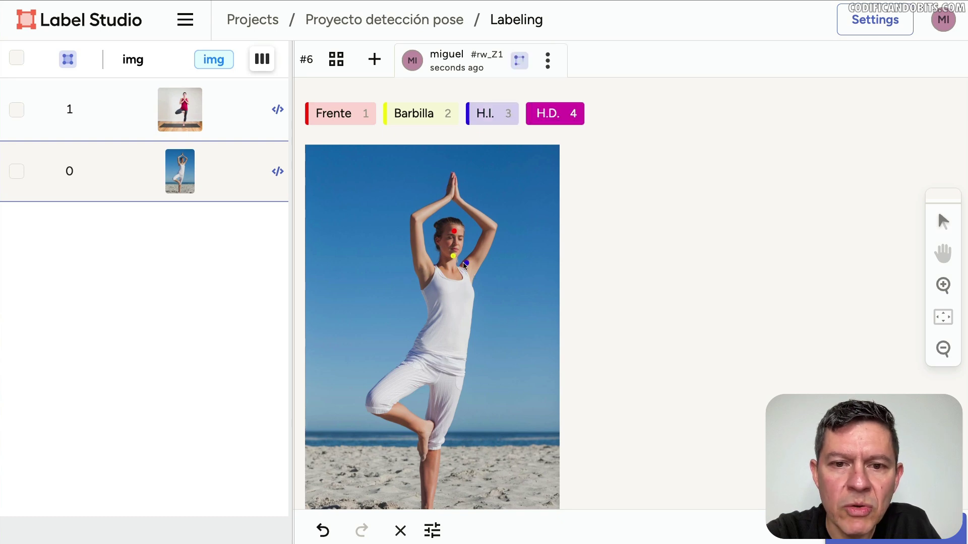
{"action": "left_click", "coordinate": [429, 265]}
{"action": "key", "text": "ctrl+Return"}
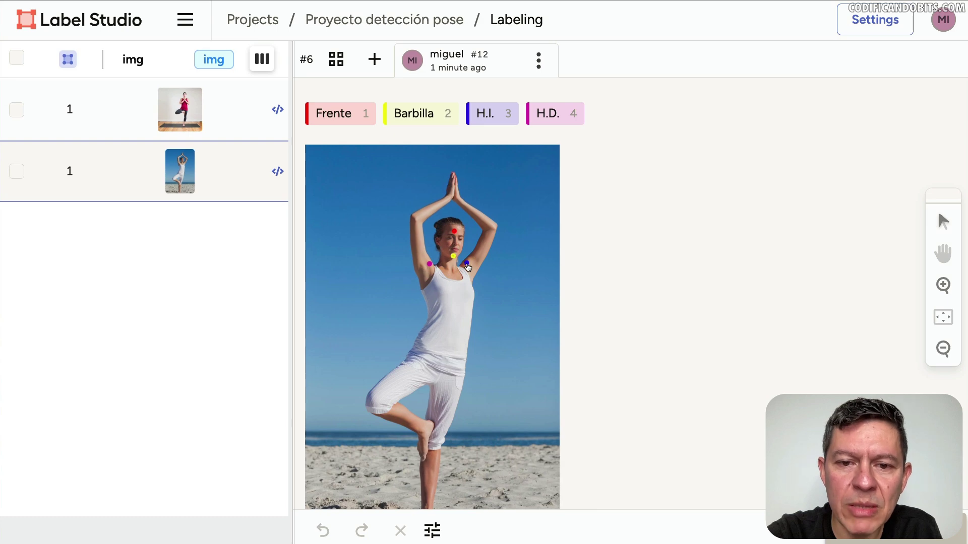
Slightly reposition the shoulder and Frente keypoints on the beach image and update the annotation
{"action": "left_click_drag", "start_coordinate": [469, 262], "coordinate": [431, 265]}
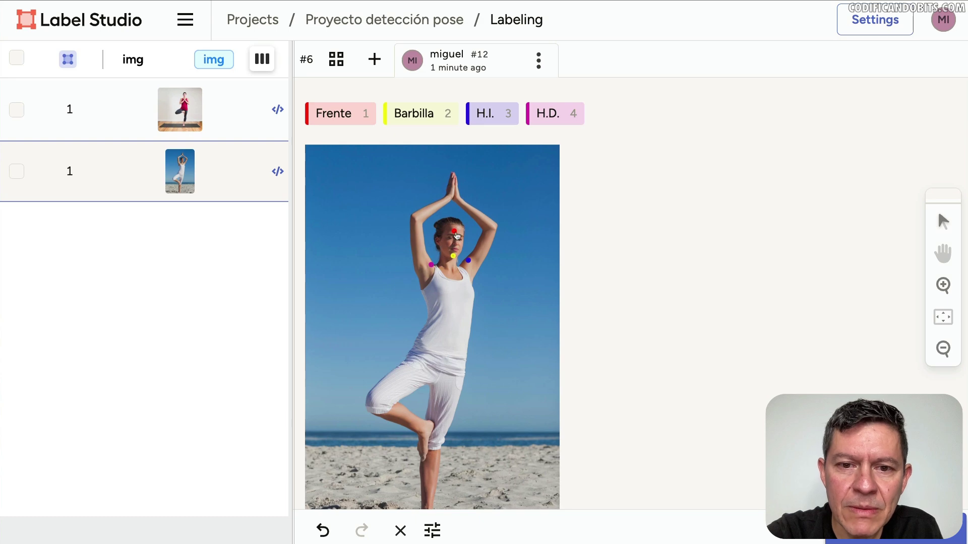
{"action": "left_click_drag", "start_coordinate": [459, 230], "coordinate": [459, 233]}
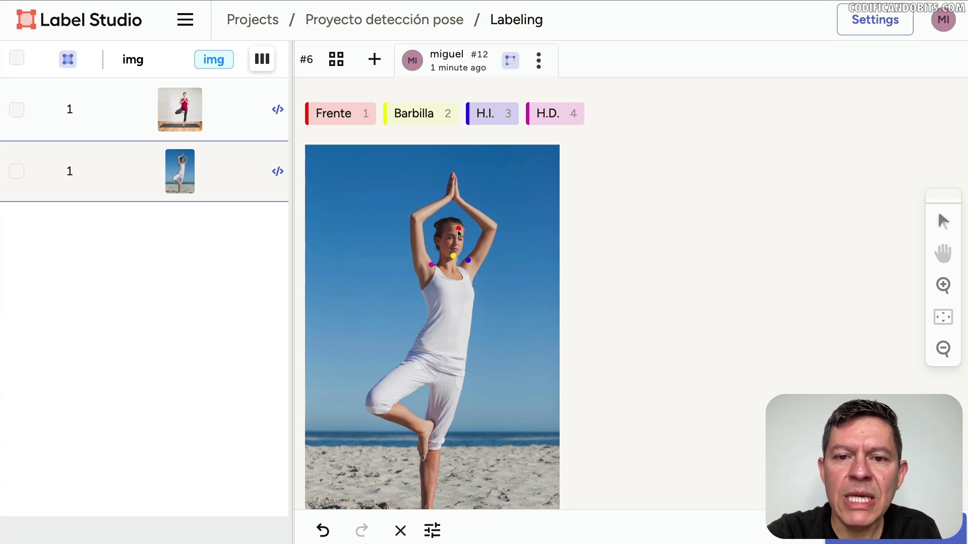
{"action": "left_click", "coordinate": [895, 529]}
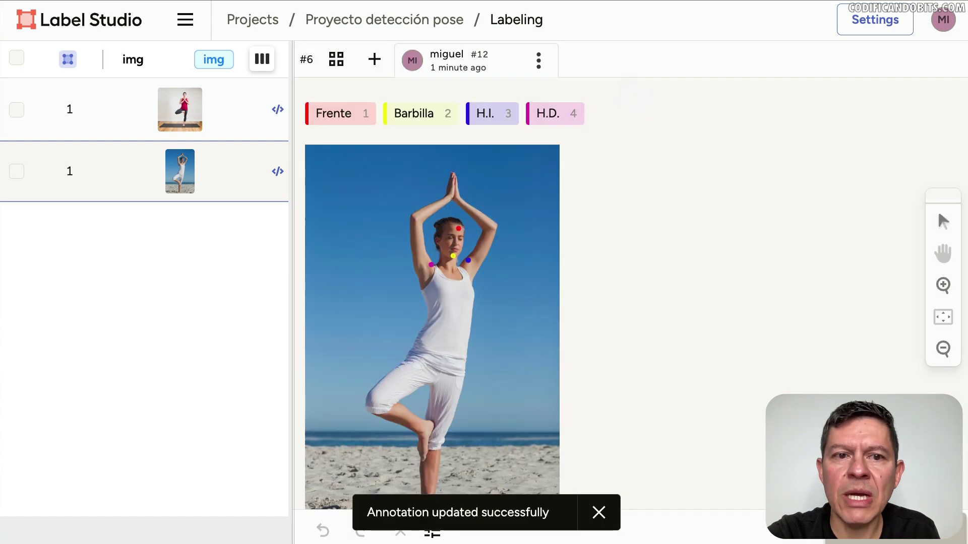
Return to the project's task list and export the dataset in YOLOv8 OBB with Images format
{"action": "left_click", "coordinate": [362, 16]}
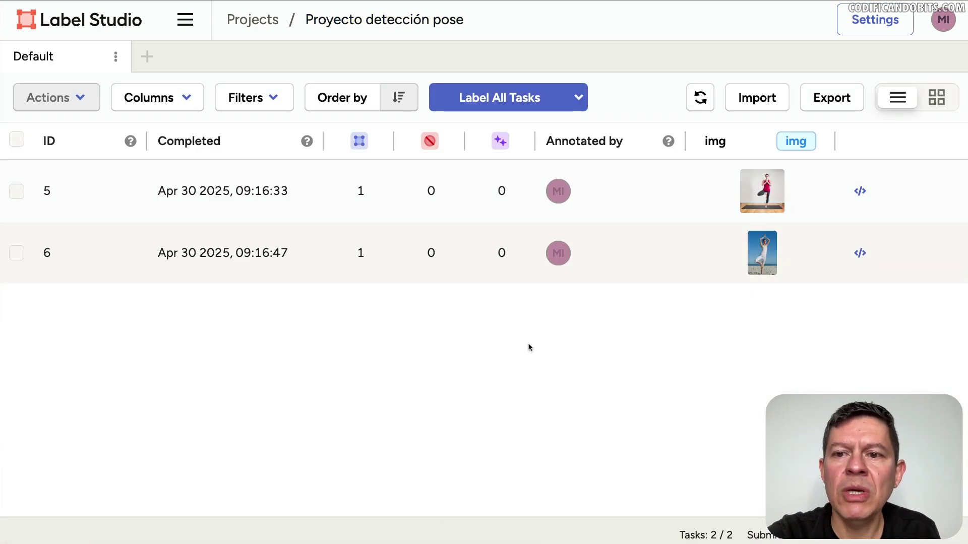
{"action": "left_click", "coordinate": [827, 100]}
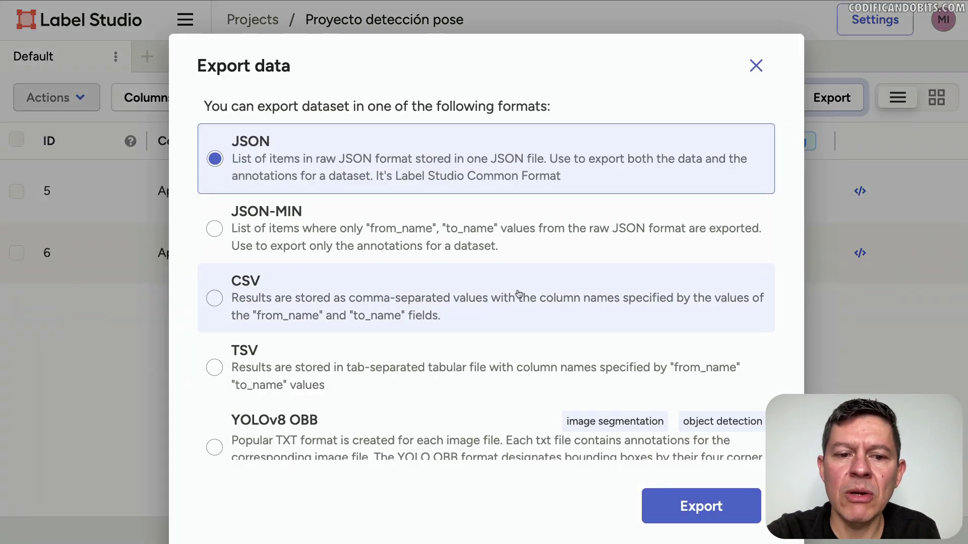
{"action": "scroll", "coordinate": [516, 293], "scroll_direction": "down", "scroll_amount": 10}
{"action": "scroll", "coordinate": [395, 285], "scroll_direction": "up", "scroll_amount": 8}
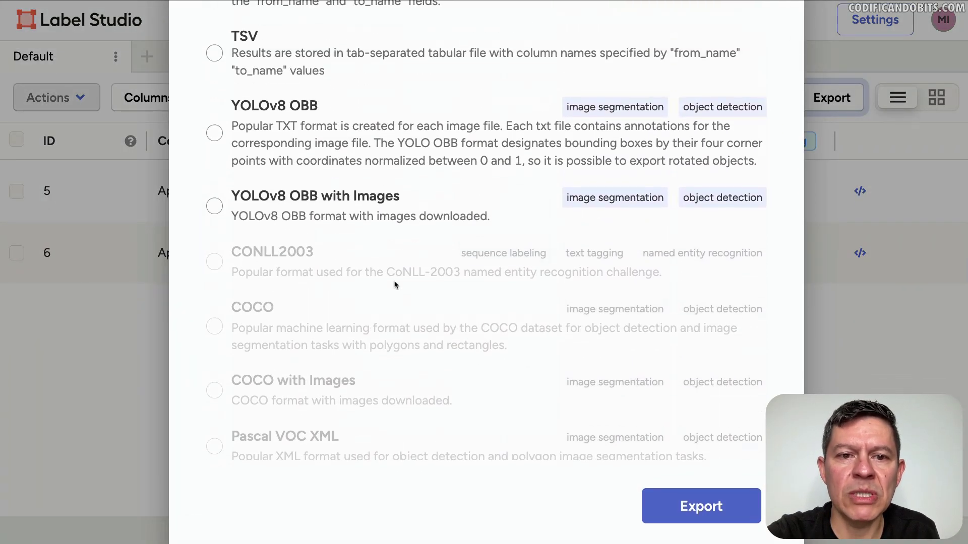
{"action": "left_click", "coordinate": [351, 218]}
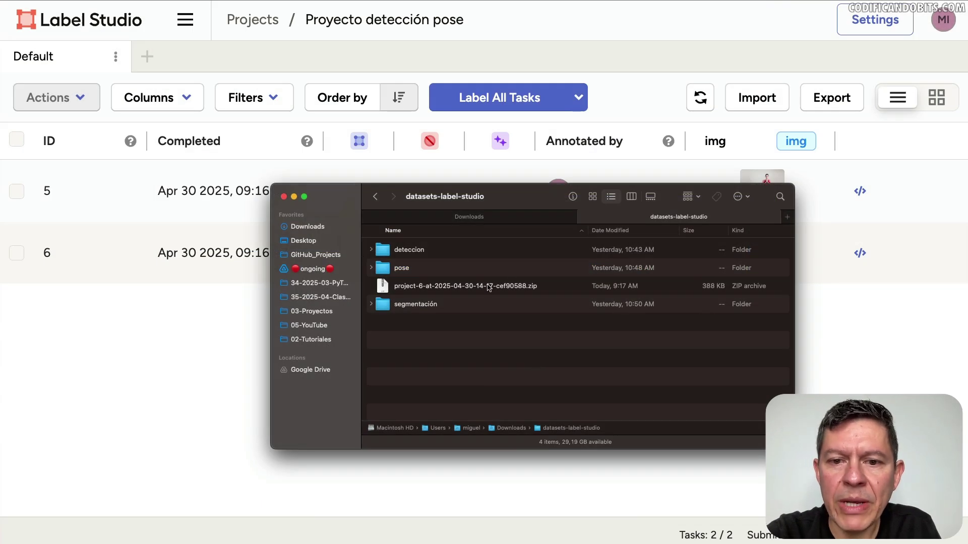
{"action": "left_click", "coordinate": [489, 287]}
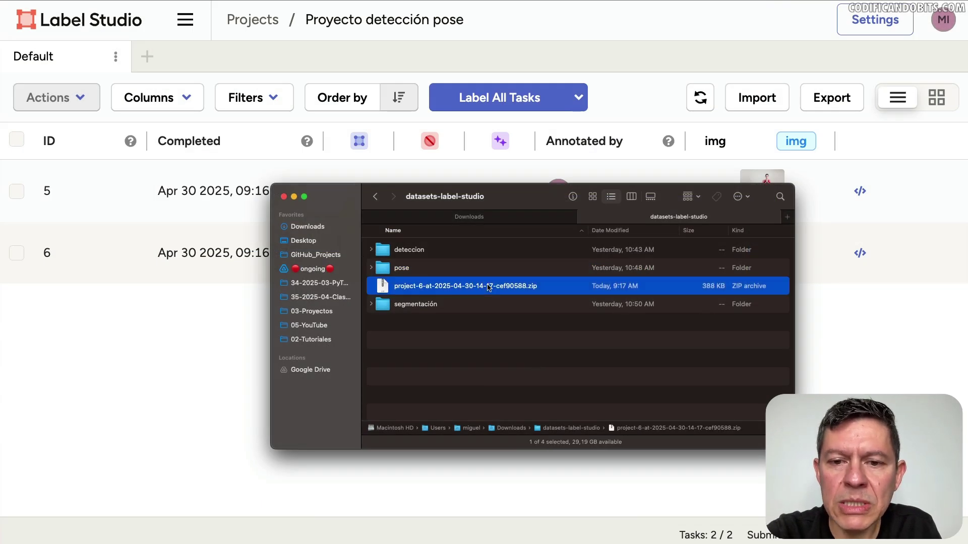
{"action": "double_click", "coordinate": [450, 291]}
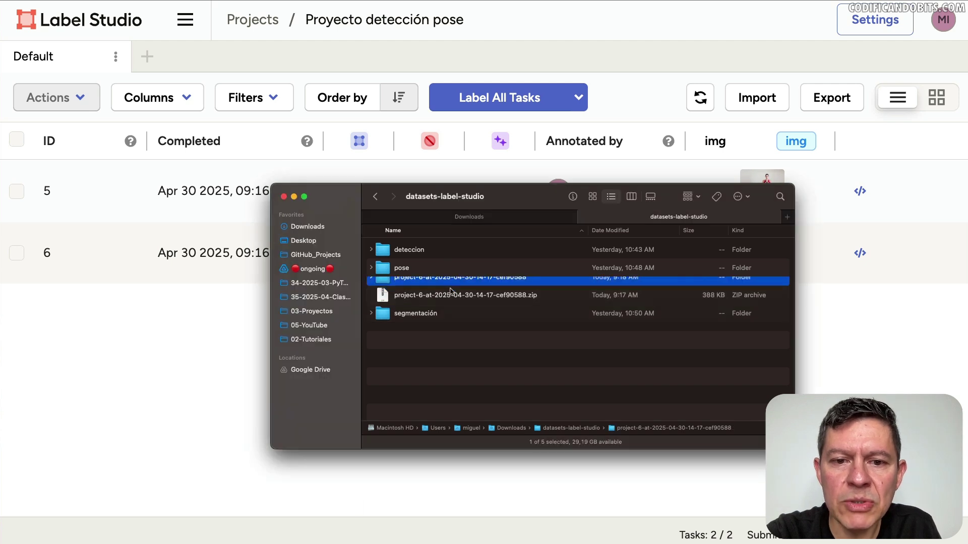
{"action": "double_click", "coordinate": [435, 286]}
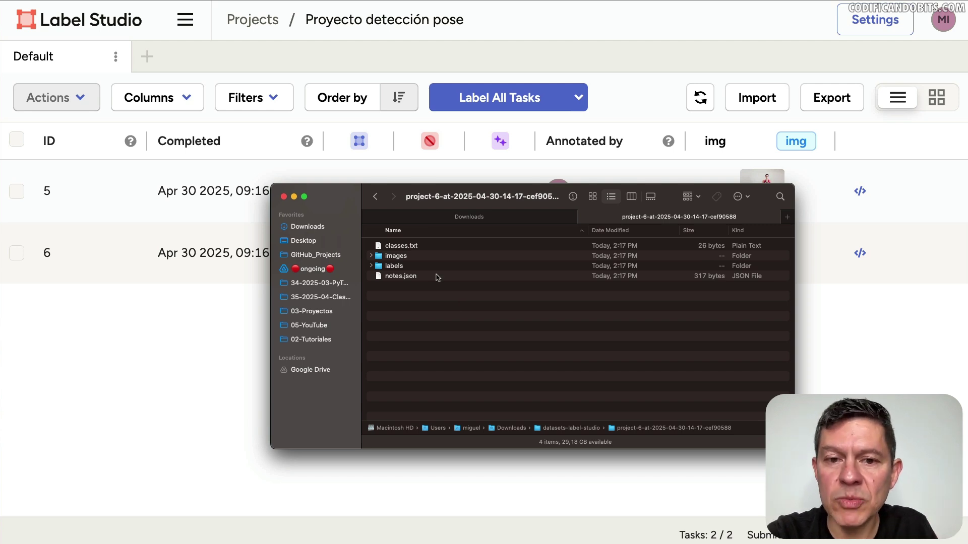
Preview classes.txt in the exported folder to check the class names, and close the preview
{"action": "left_click", "coordinate": [403, 247]}
{"action": "key", "text": "space"}
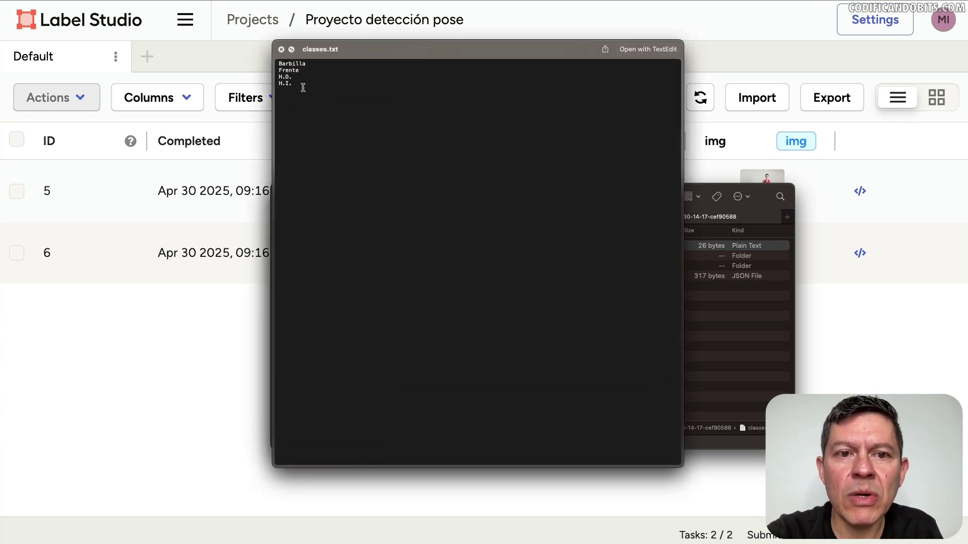
{"action": "key", "text": "space"}
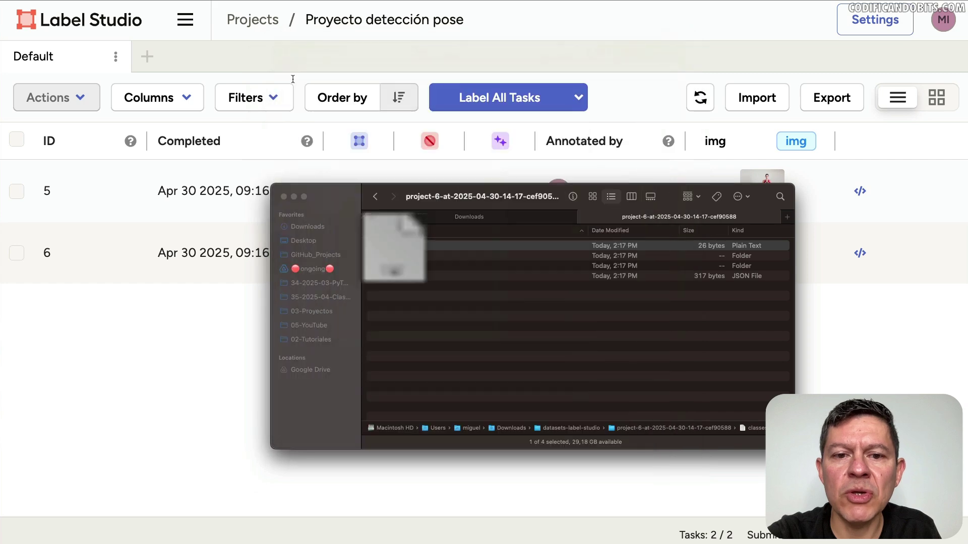
Open the labels folder, check both exported annotation text files, and return to the Label Studio task list
{"action": "double_click", "coordinate": [395, 258]}
{"action": "left_click", "coordinate": [421, 246]}
{"action": "key", "text": "space"}
{"action": "key", "text": "Down"}
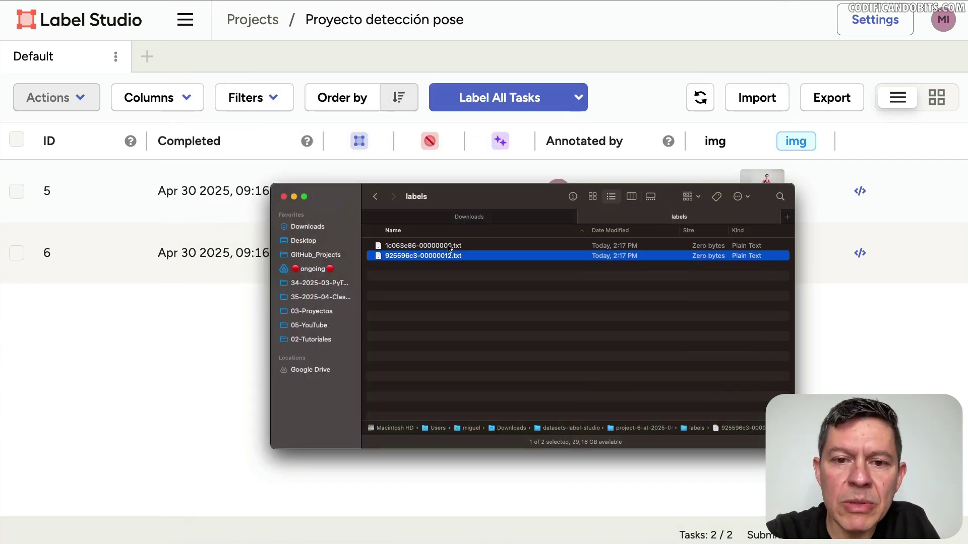
{"action": "key", "text": "Up"}
{"action": "key", "text": "Down"}
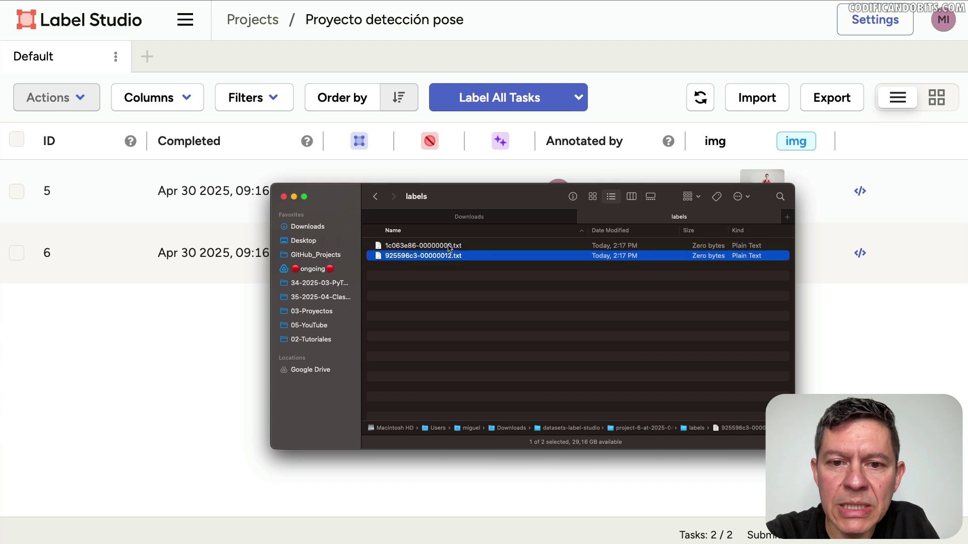
{"action": "left_click", "coordinate": [153, 353]}
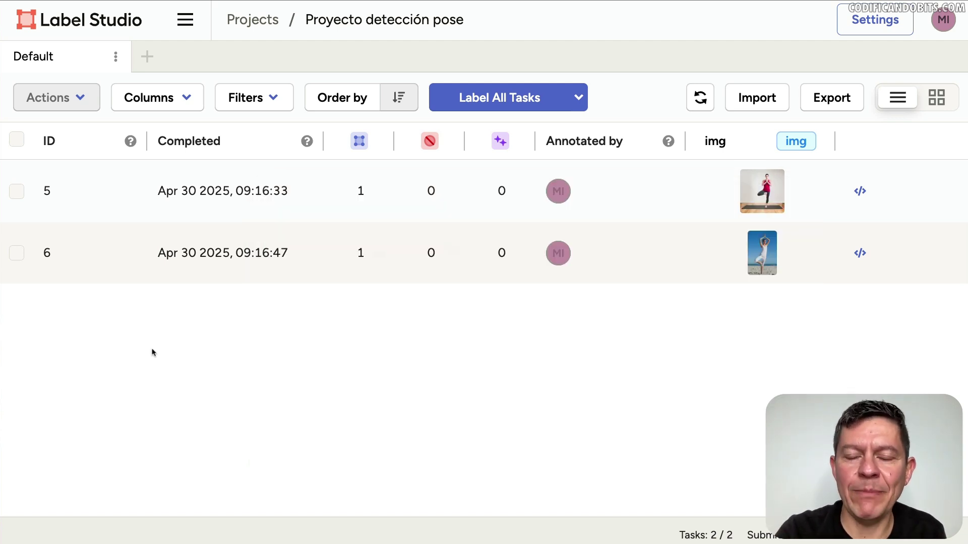